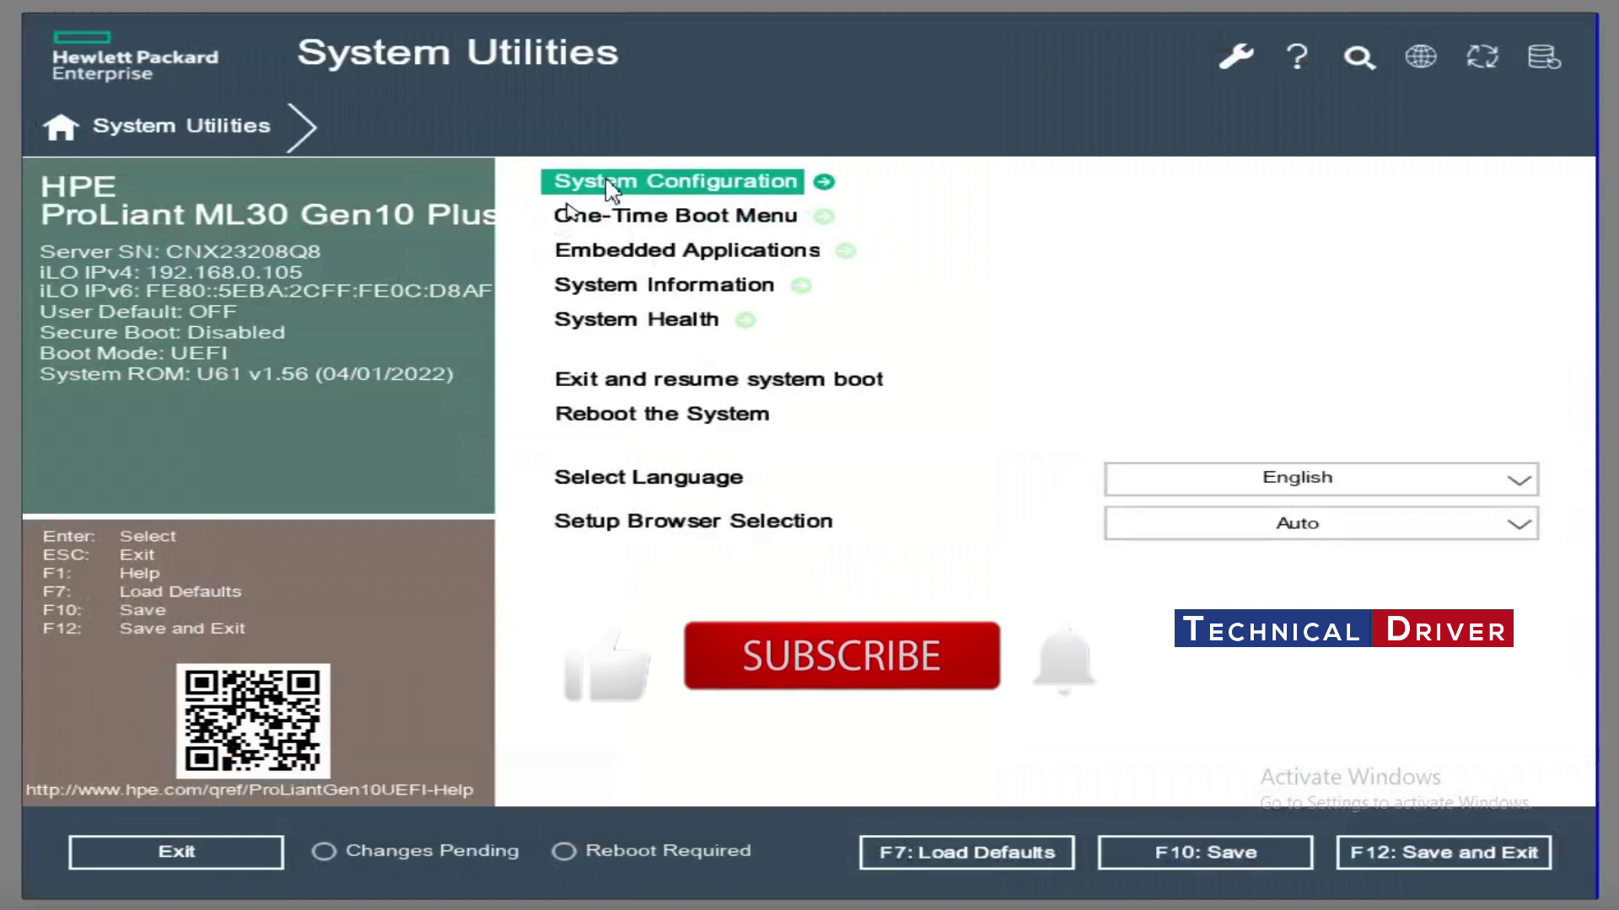
- Set Embedded SATA Configuration to SATA AHCI Support in the BIOS storage options, and save and exit the system setup
{"action": "left_click", "coordinate": [607, 181]}
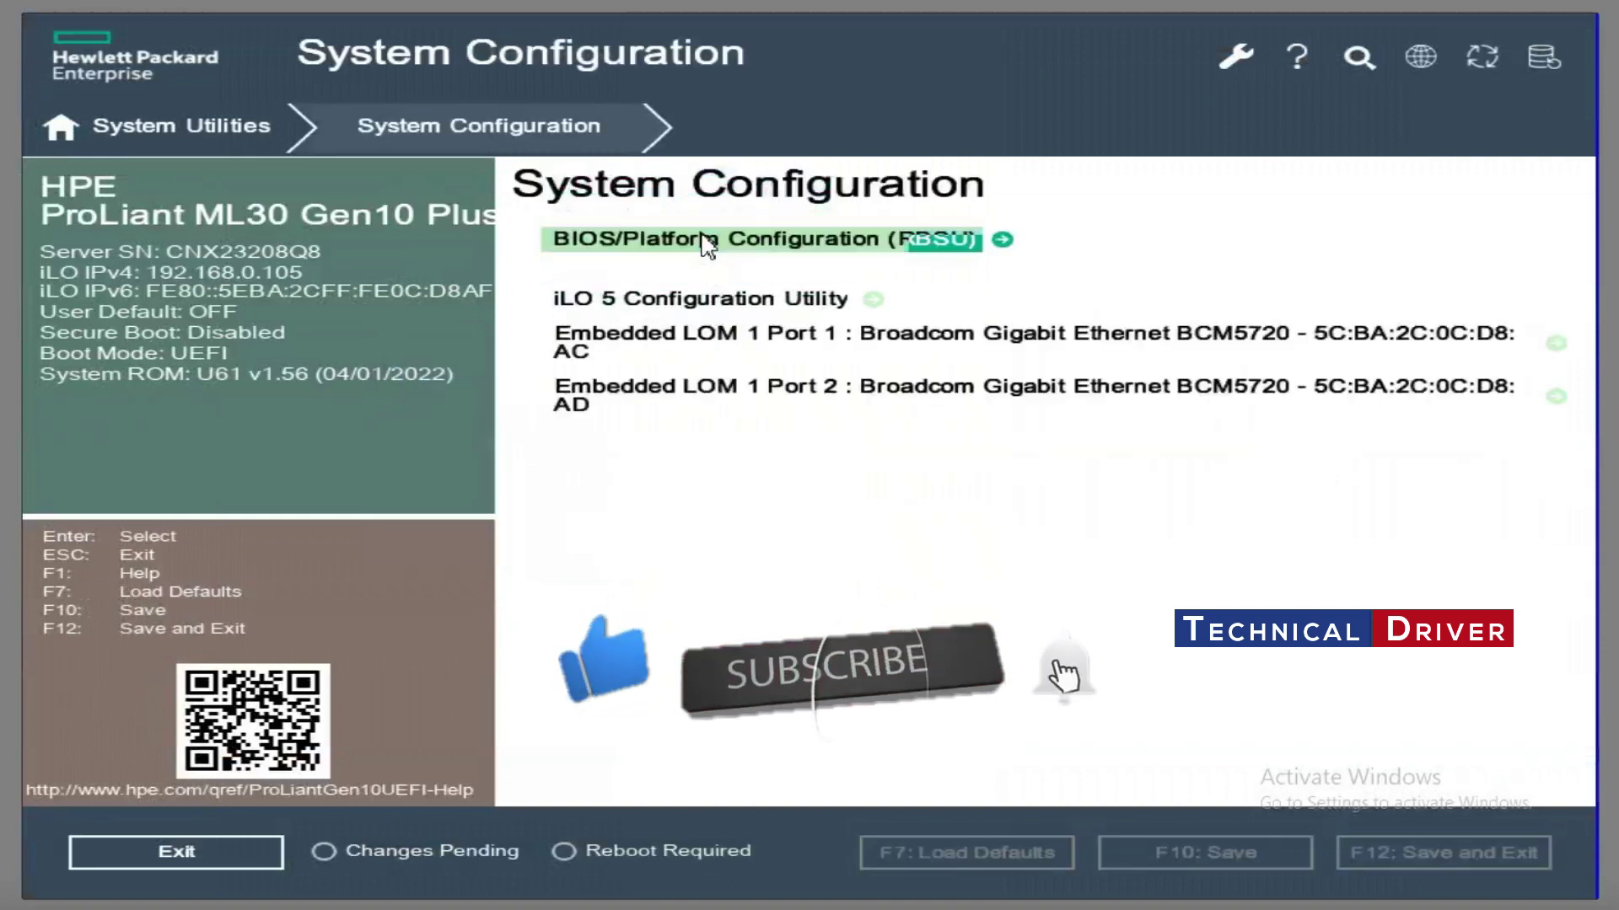
{"action": "left_click", "coordinate": [706, 245]}
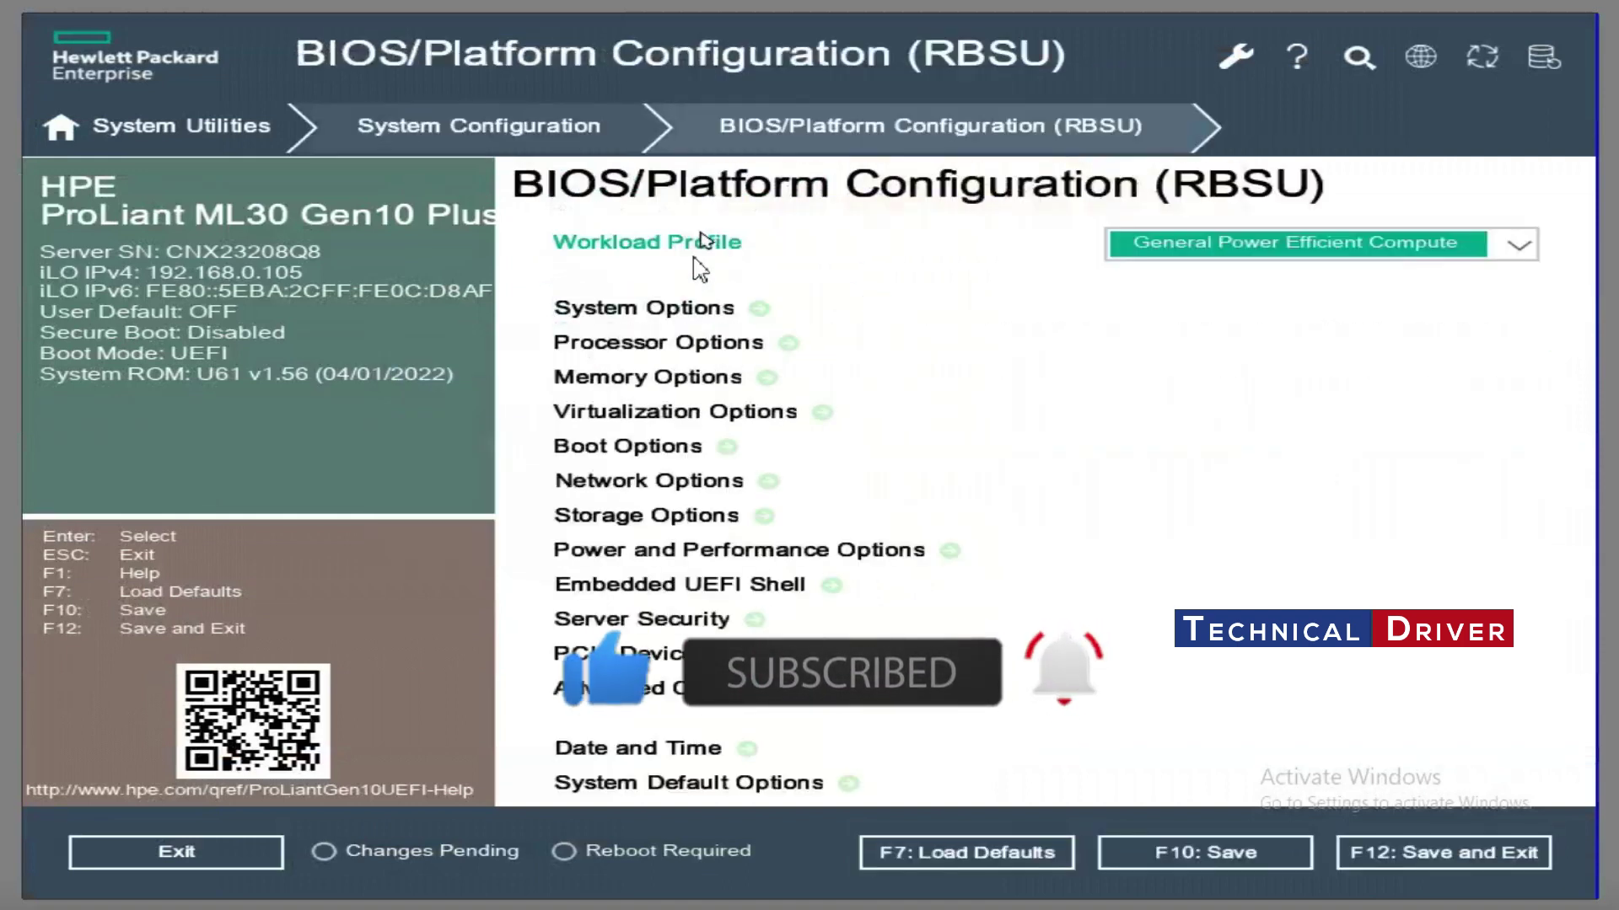
{"action": "left_click", "coordinate": [615, 516]}
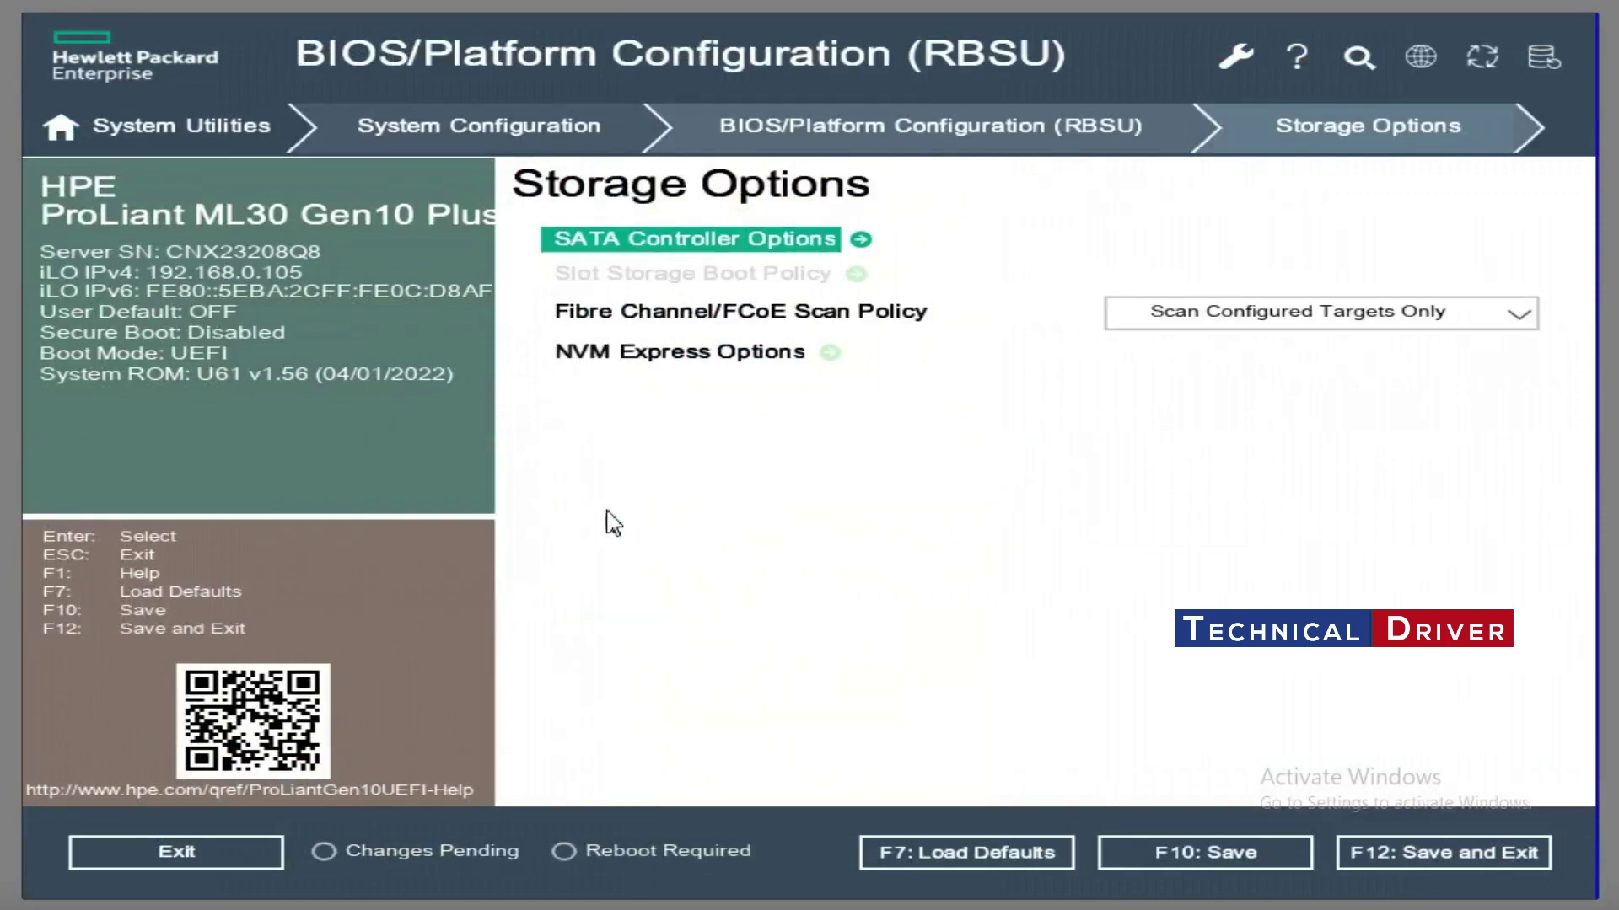
{"action": "left_click", "coordinate": [645, 253]}
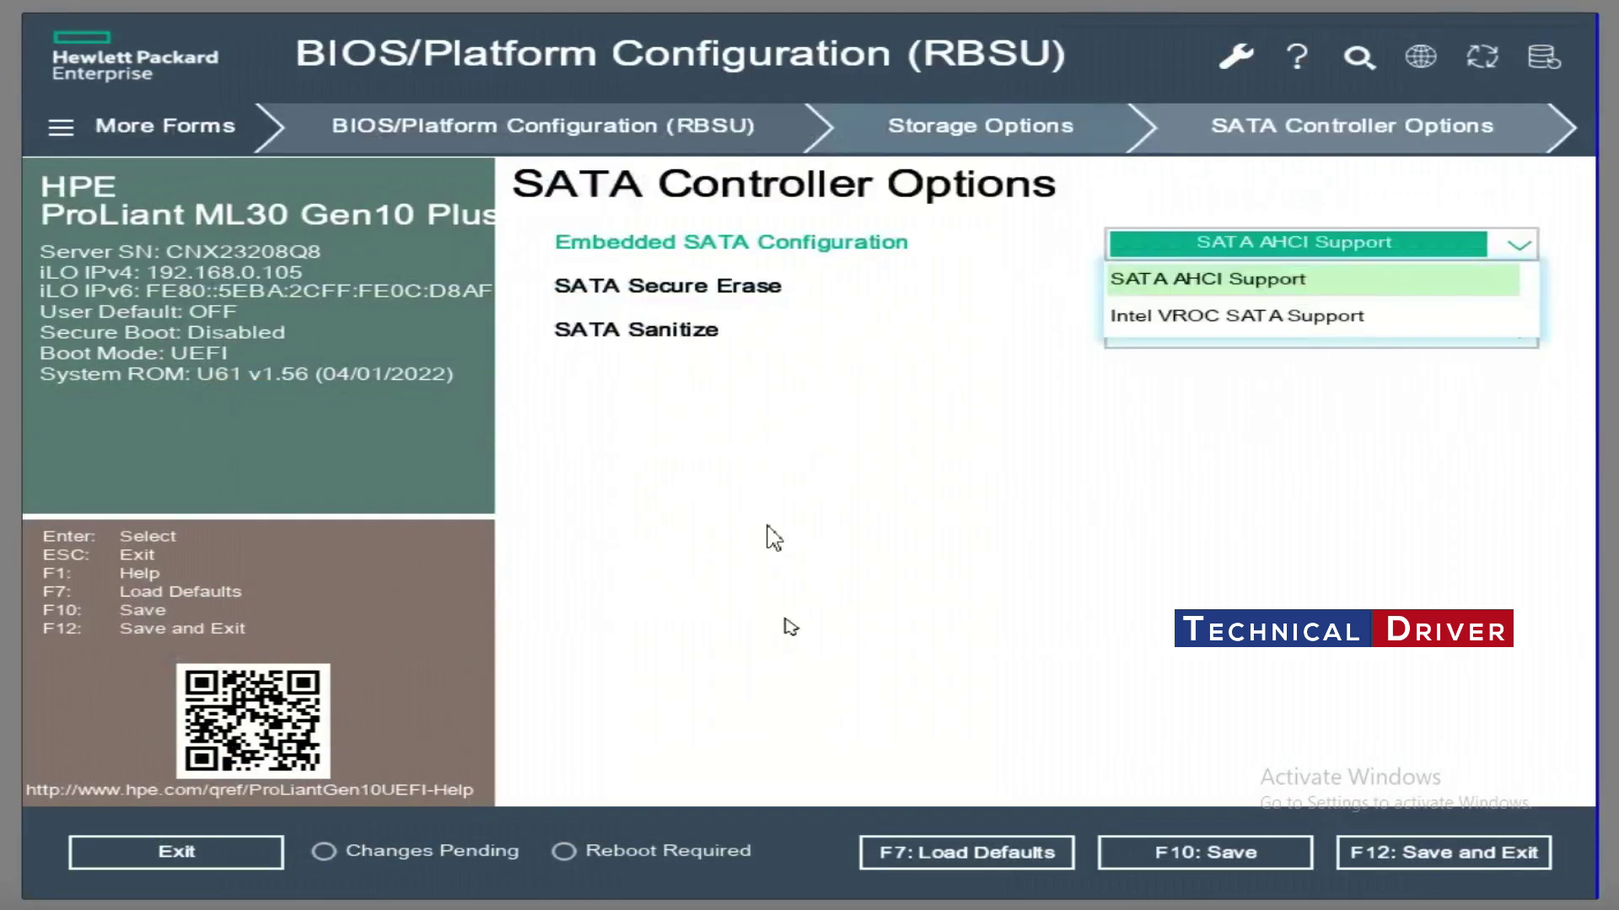
{"action": "left_click", "coordinate": [1172, 285]}
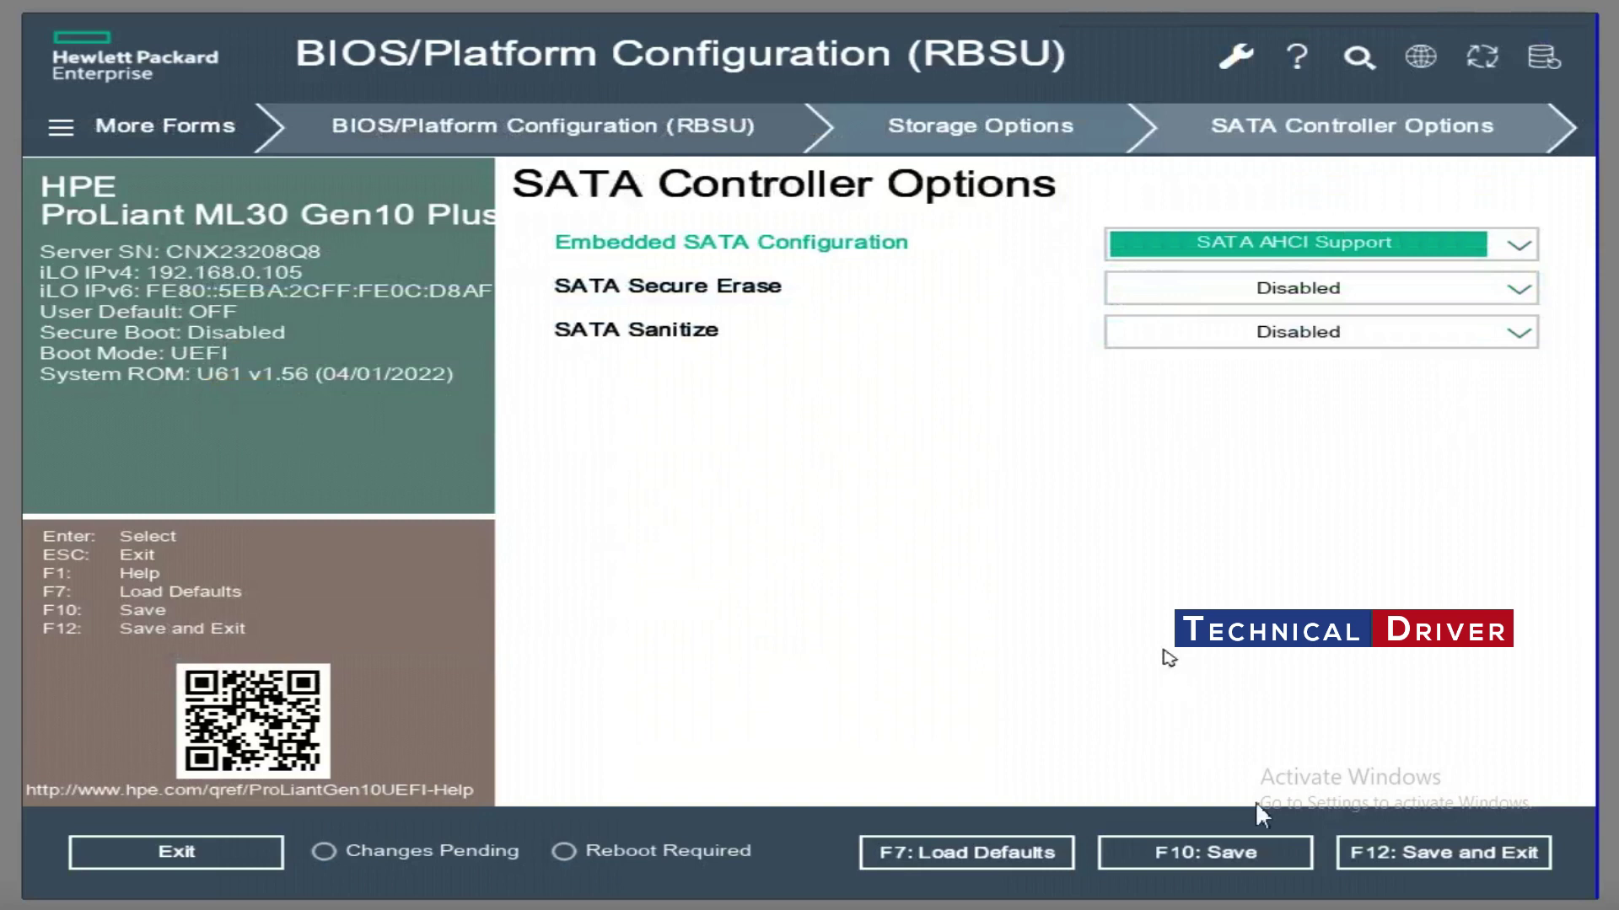
{"action": "left_click", "coordinate": [1395, 867]}
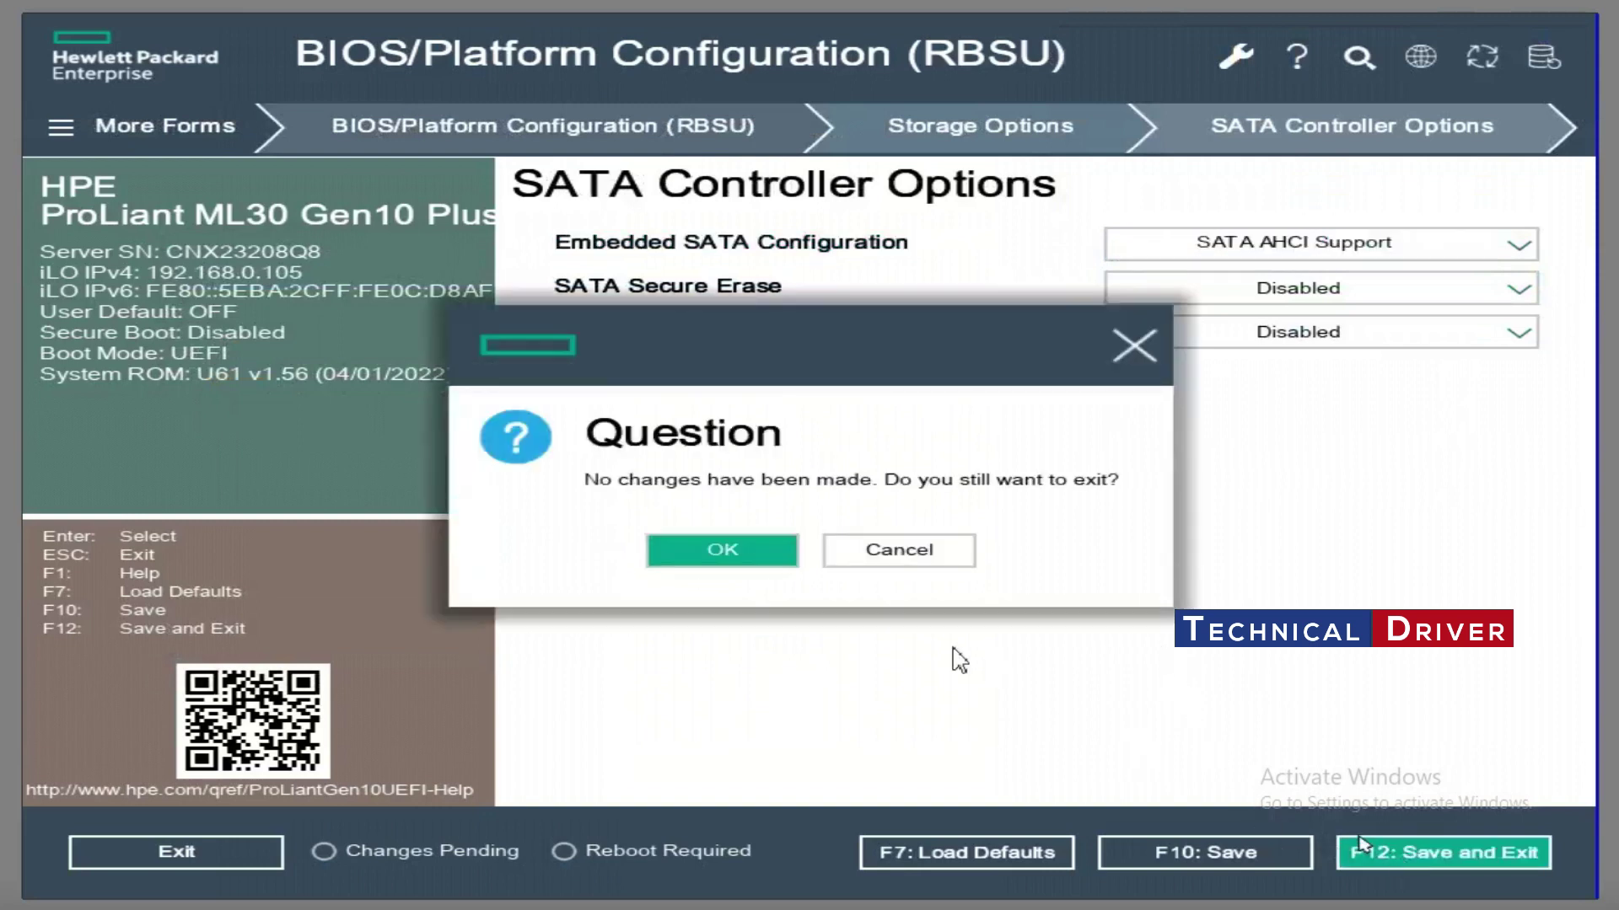
{"action": "left_click", "coordinate": [748, 553]}
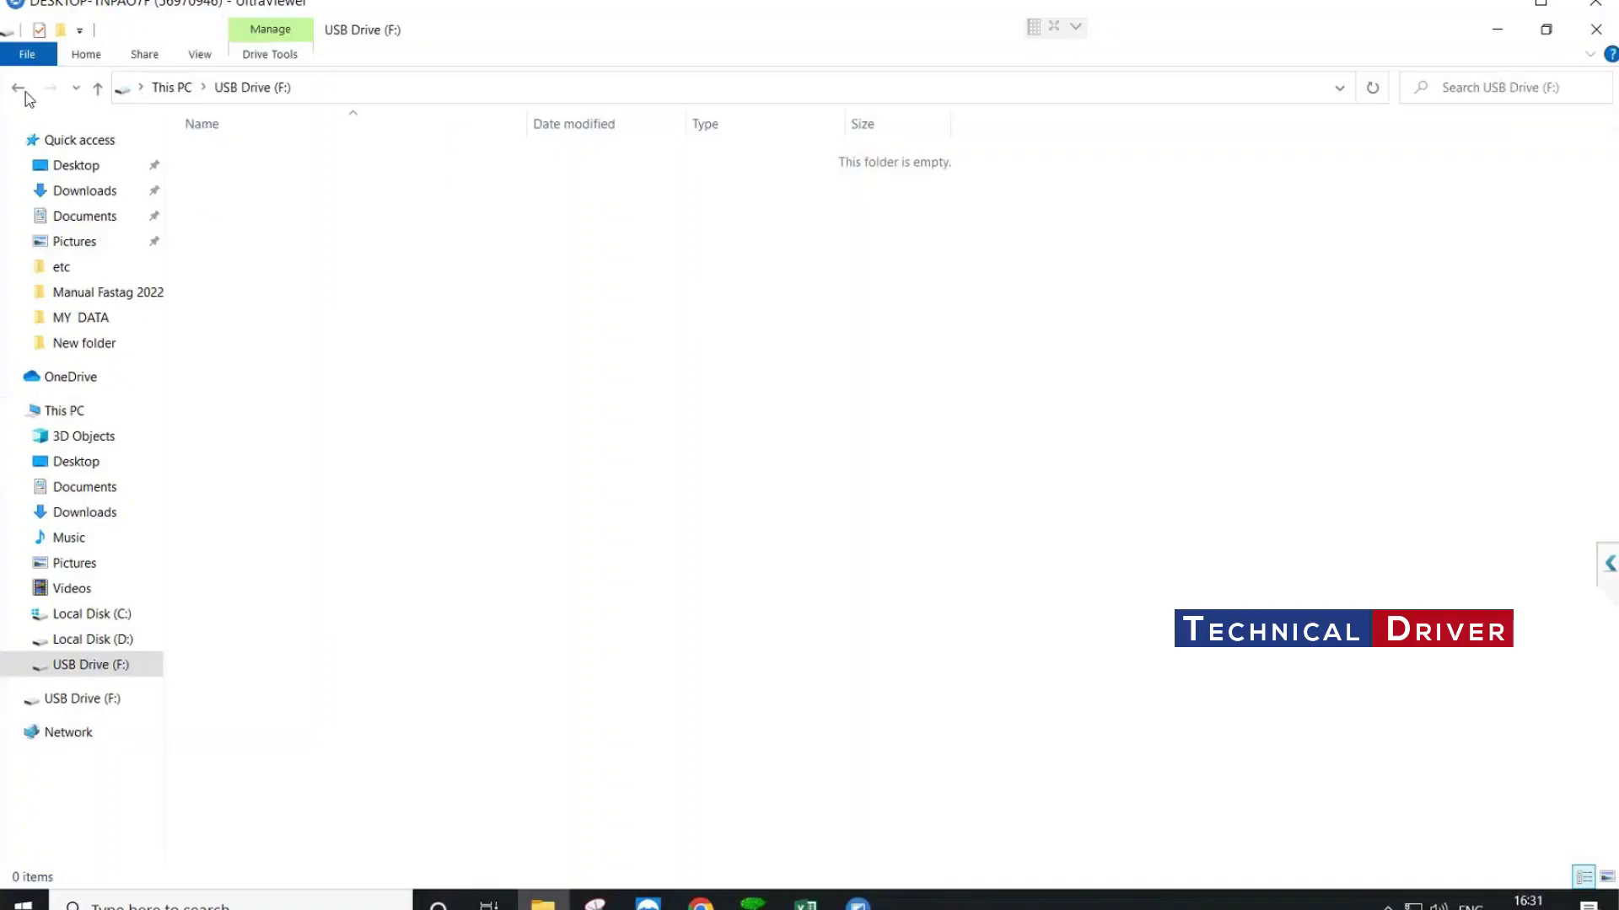
- Check the contents of USB Drive (F:) in File Explorer and return to This PC
{"action": "left_click", "coordinate": [26, 93]}
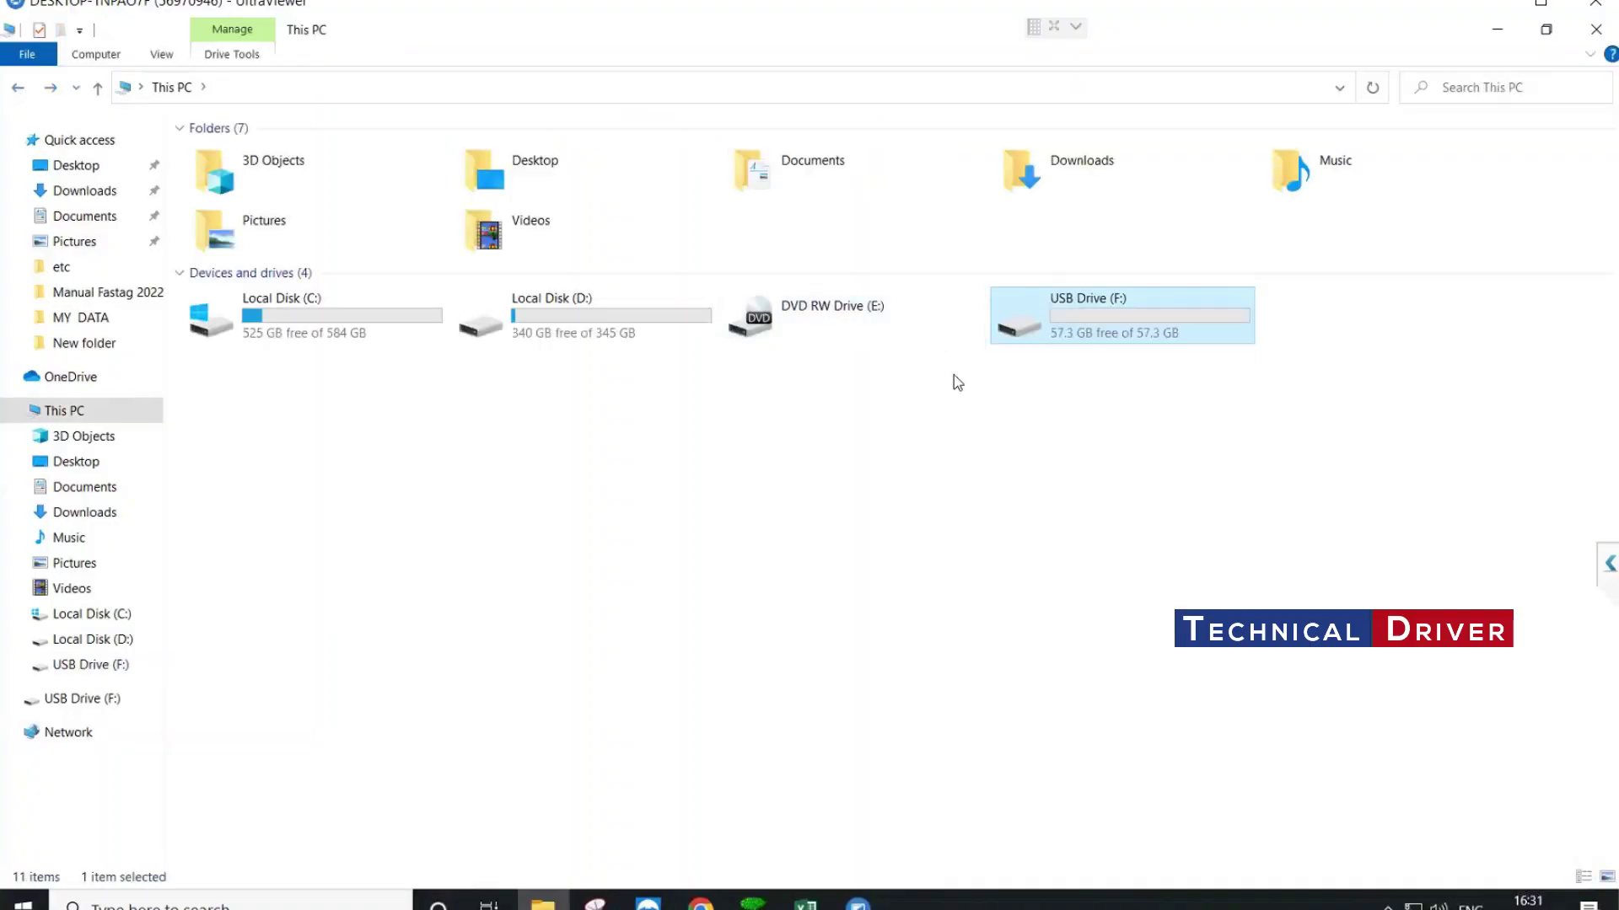
{"action": "double_click", "coordinate": [1053, 343]}
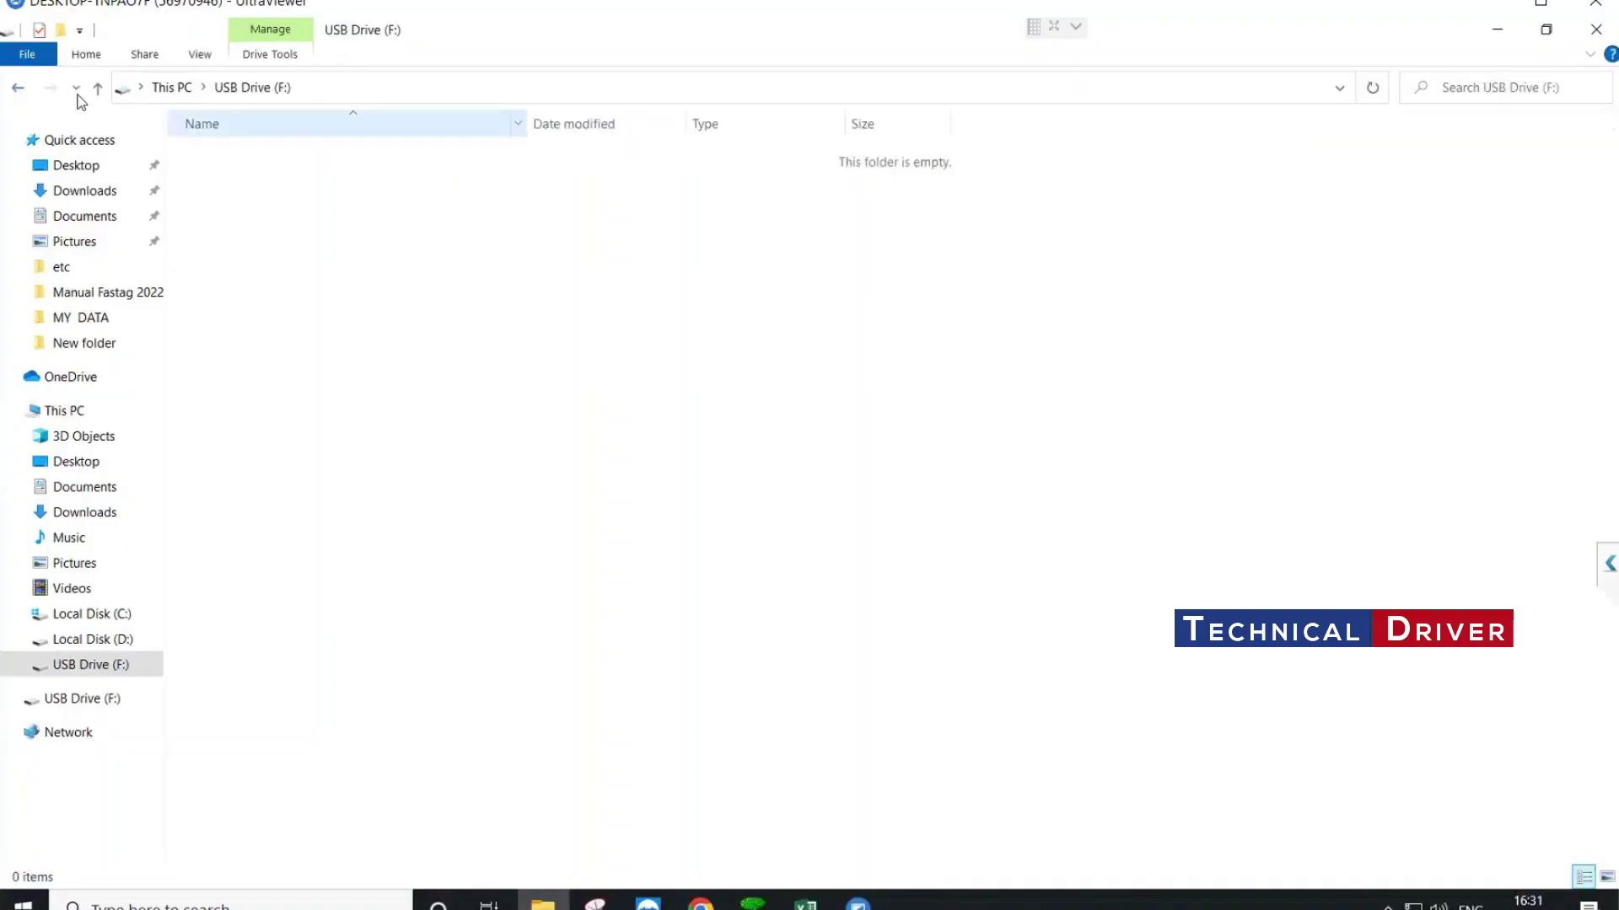
{"action": "key", "text": "alt+Left"}
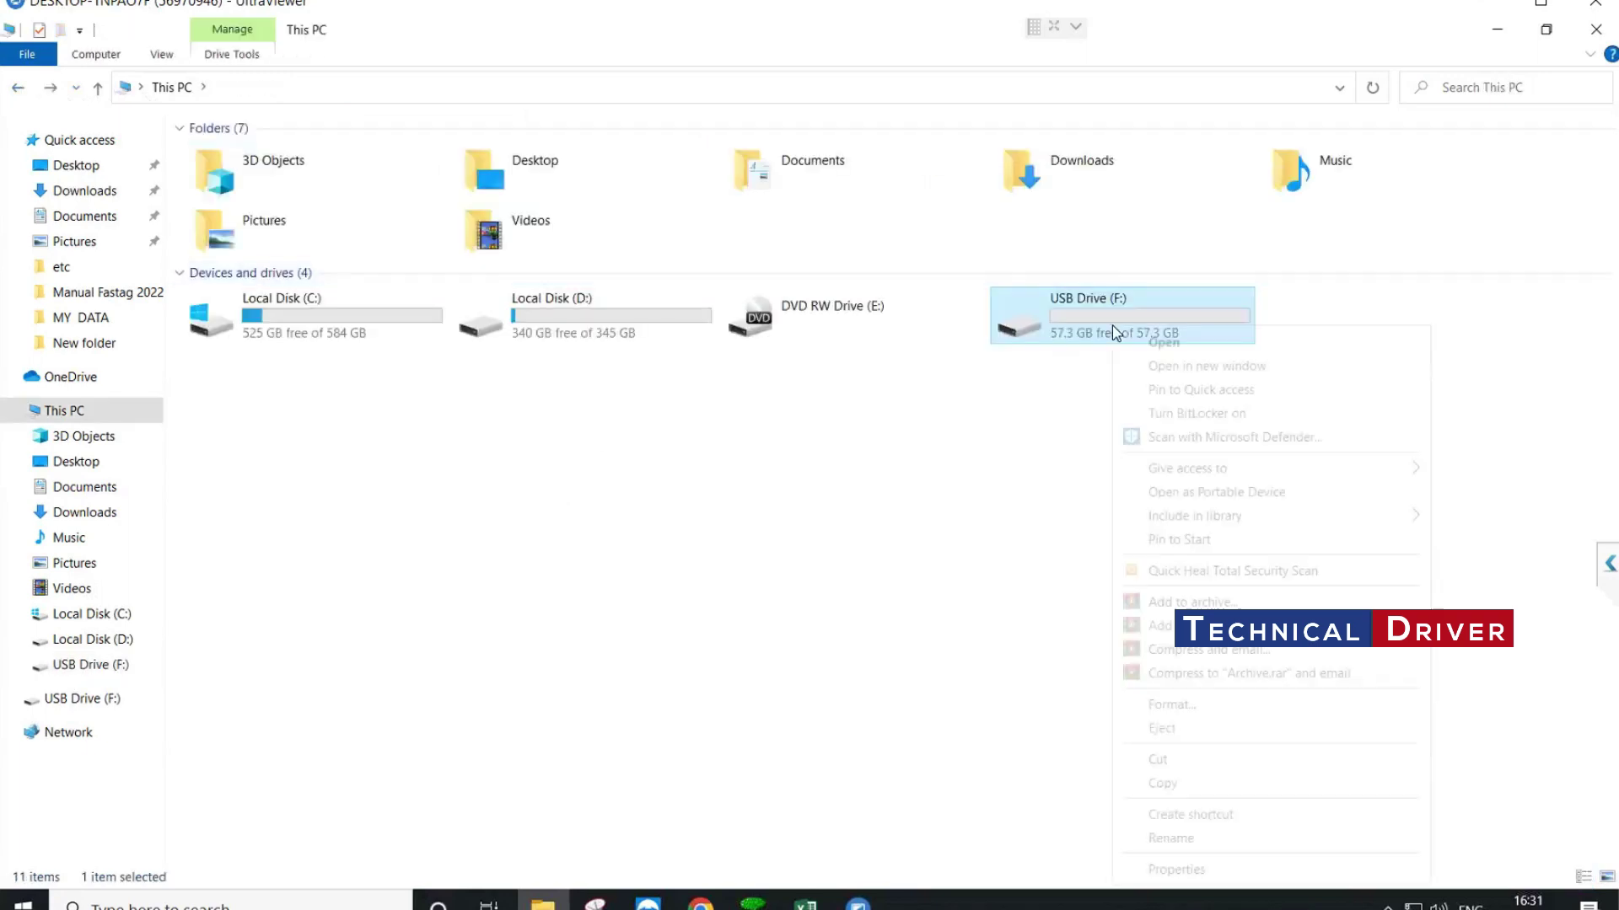
- Format USB Drive (F:) with the NTFS file system, 4096-byte allocation units and Quick Format, and close the format dialog
{"action": "right_click", "coordinate": [1113, 332]}
{"action": "left_click", "coordinate": [1155, 701]}
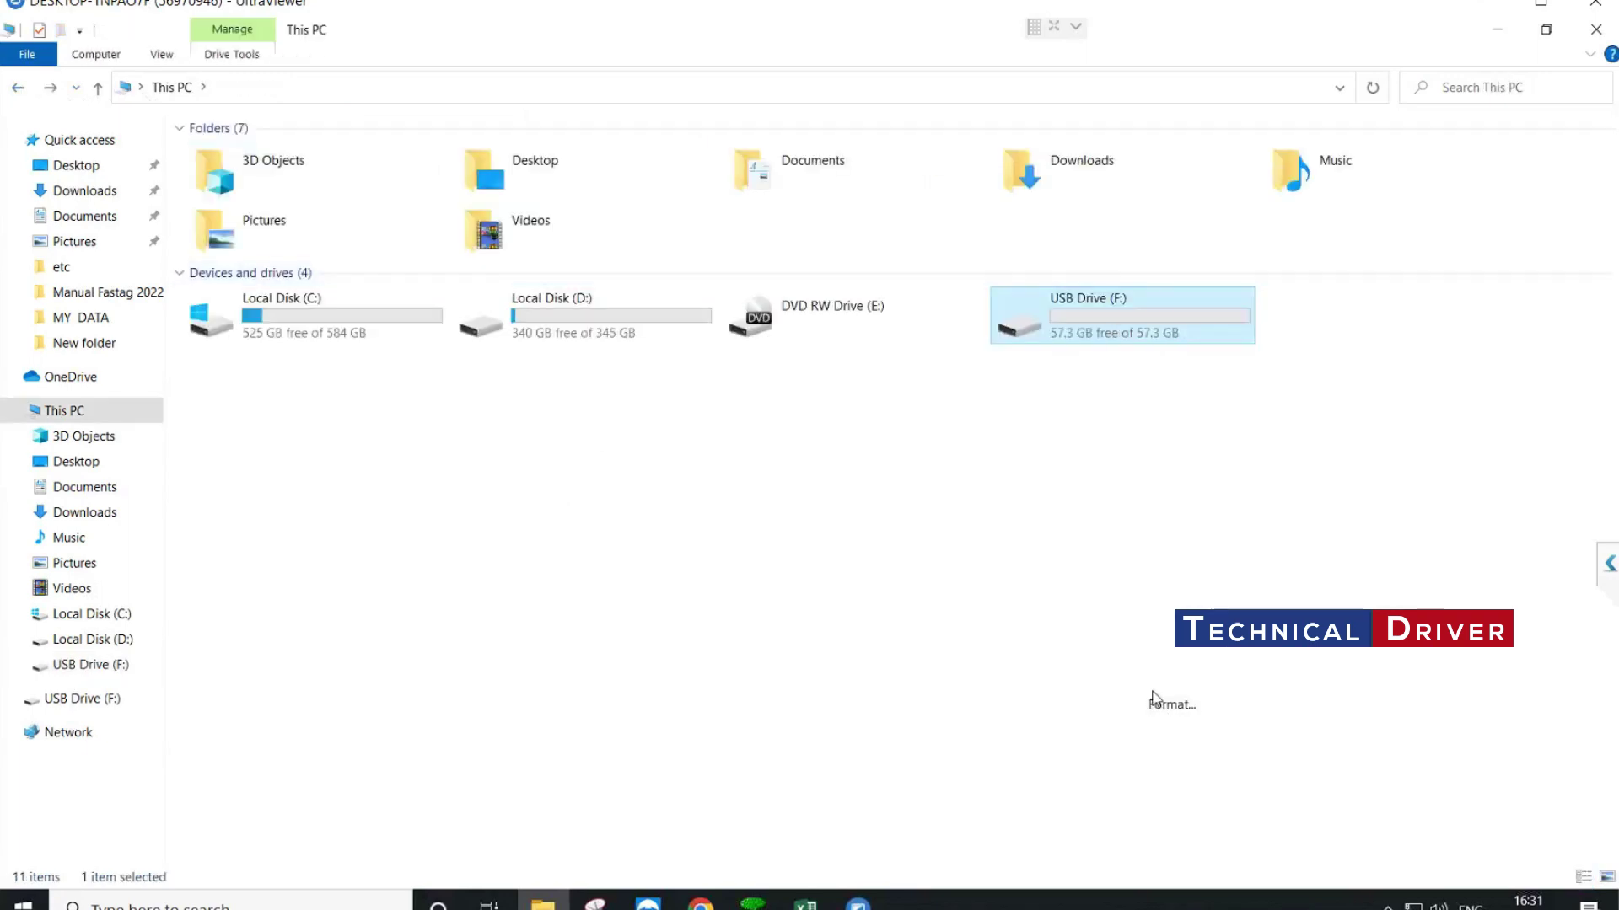
{"action": "left_click", "coordinate": [206, 662]}
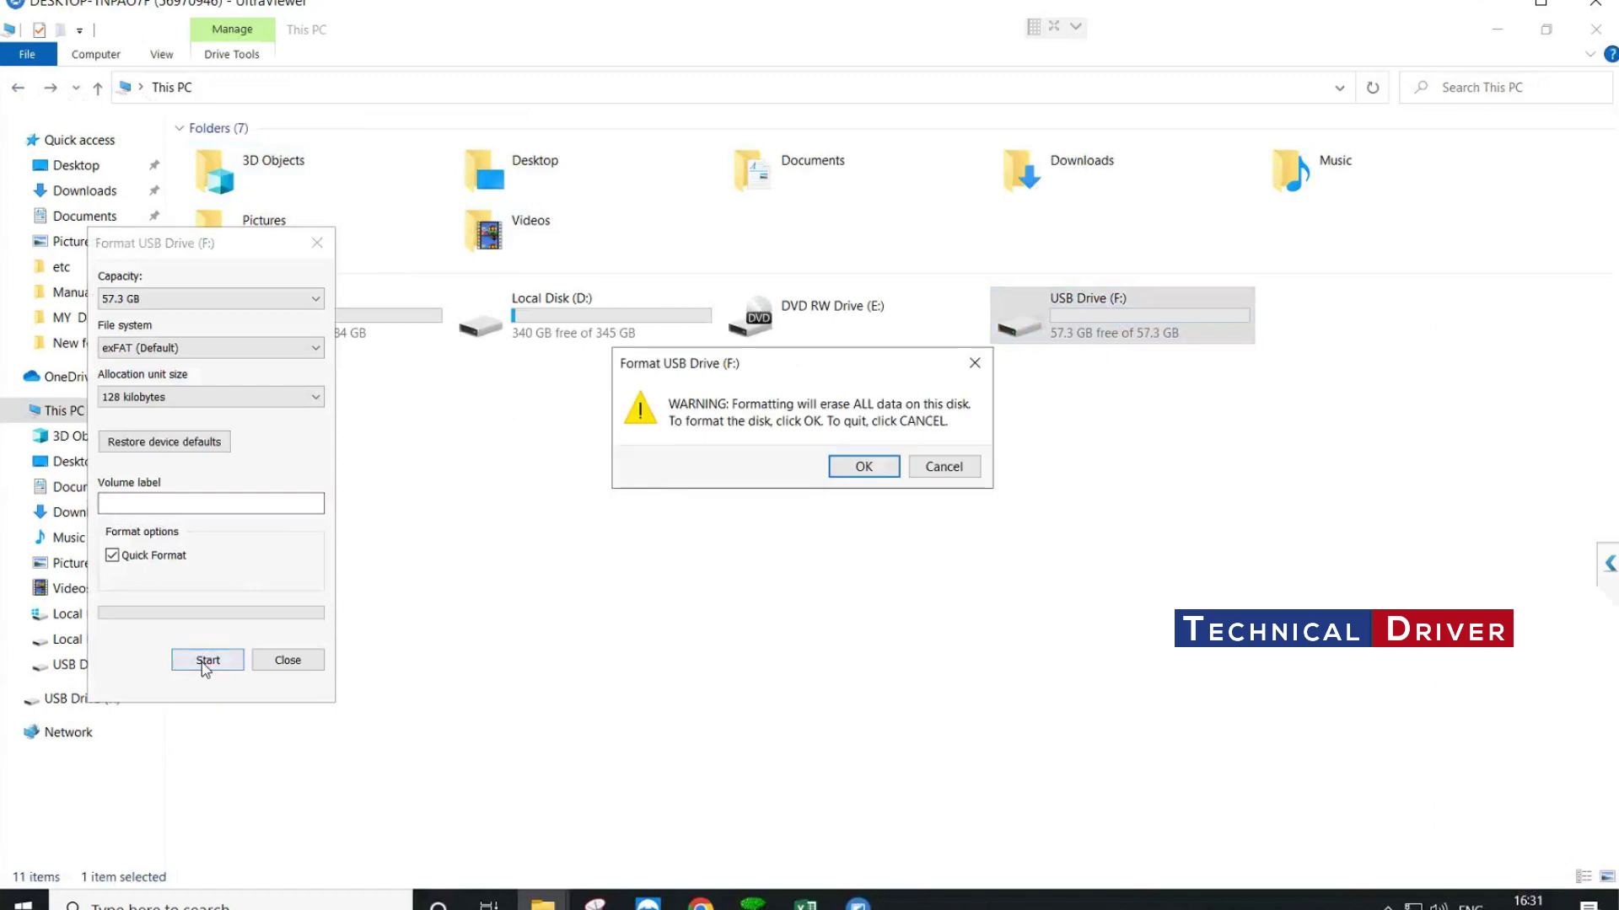
{"action": "left_click", "coordinate": [942, 468]}
{"action": "left_click", "coordinate": [175, 350]}
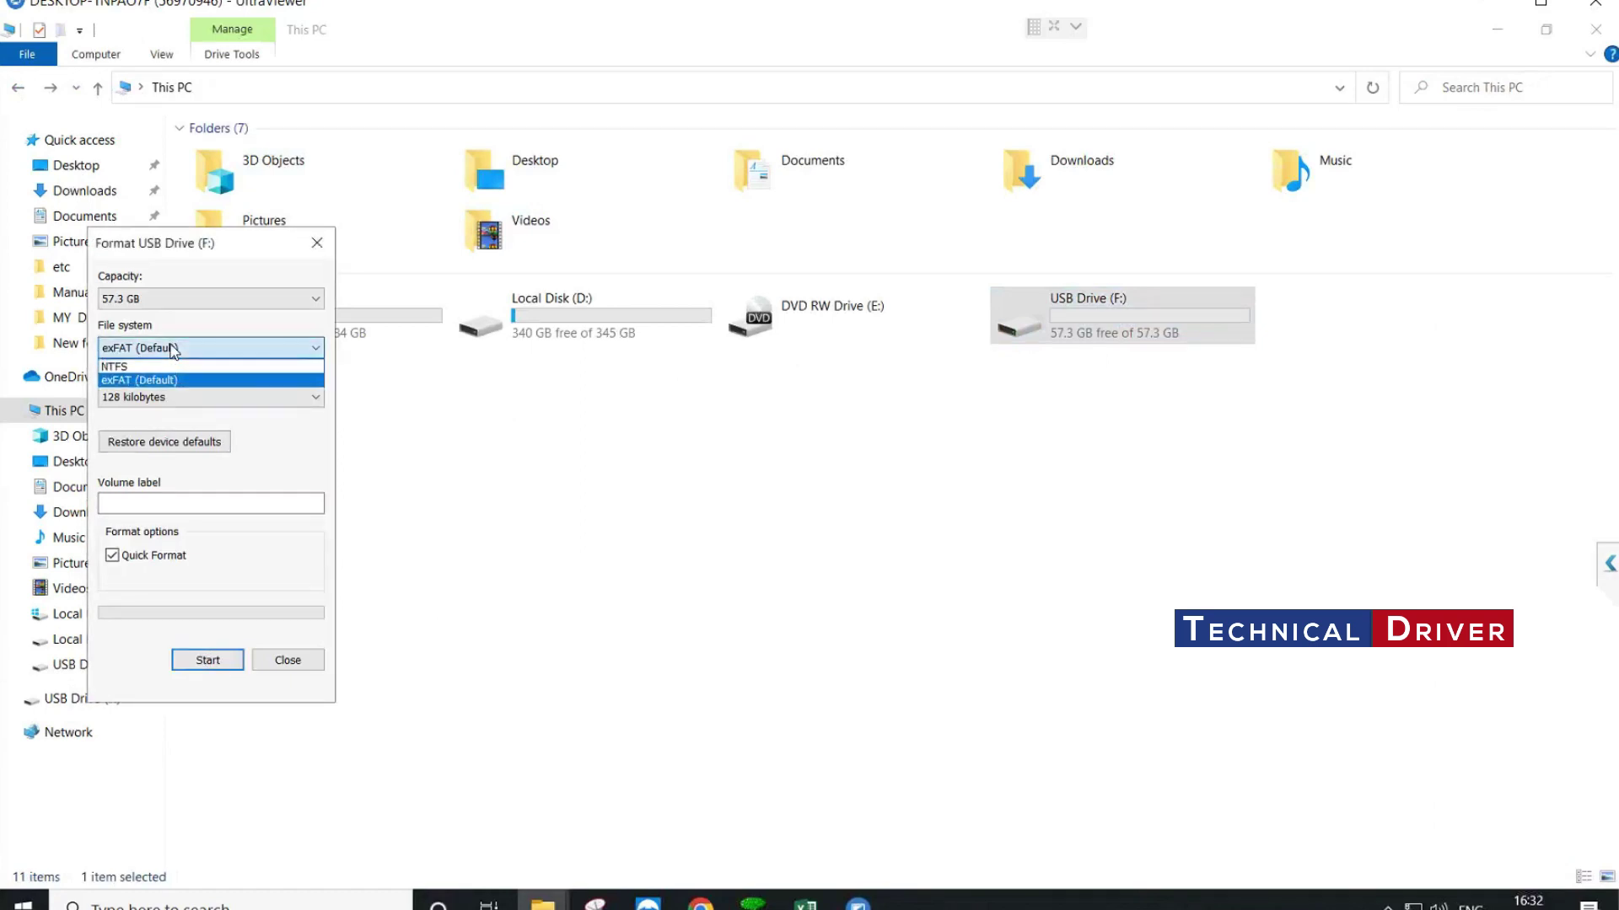
{"action": "left_click", "coordinate": [226, 333]}
{"action": "left_click", "coordinate": [196, 348]}
{"action": "left_click", "coordinate": [143, 368]}
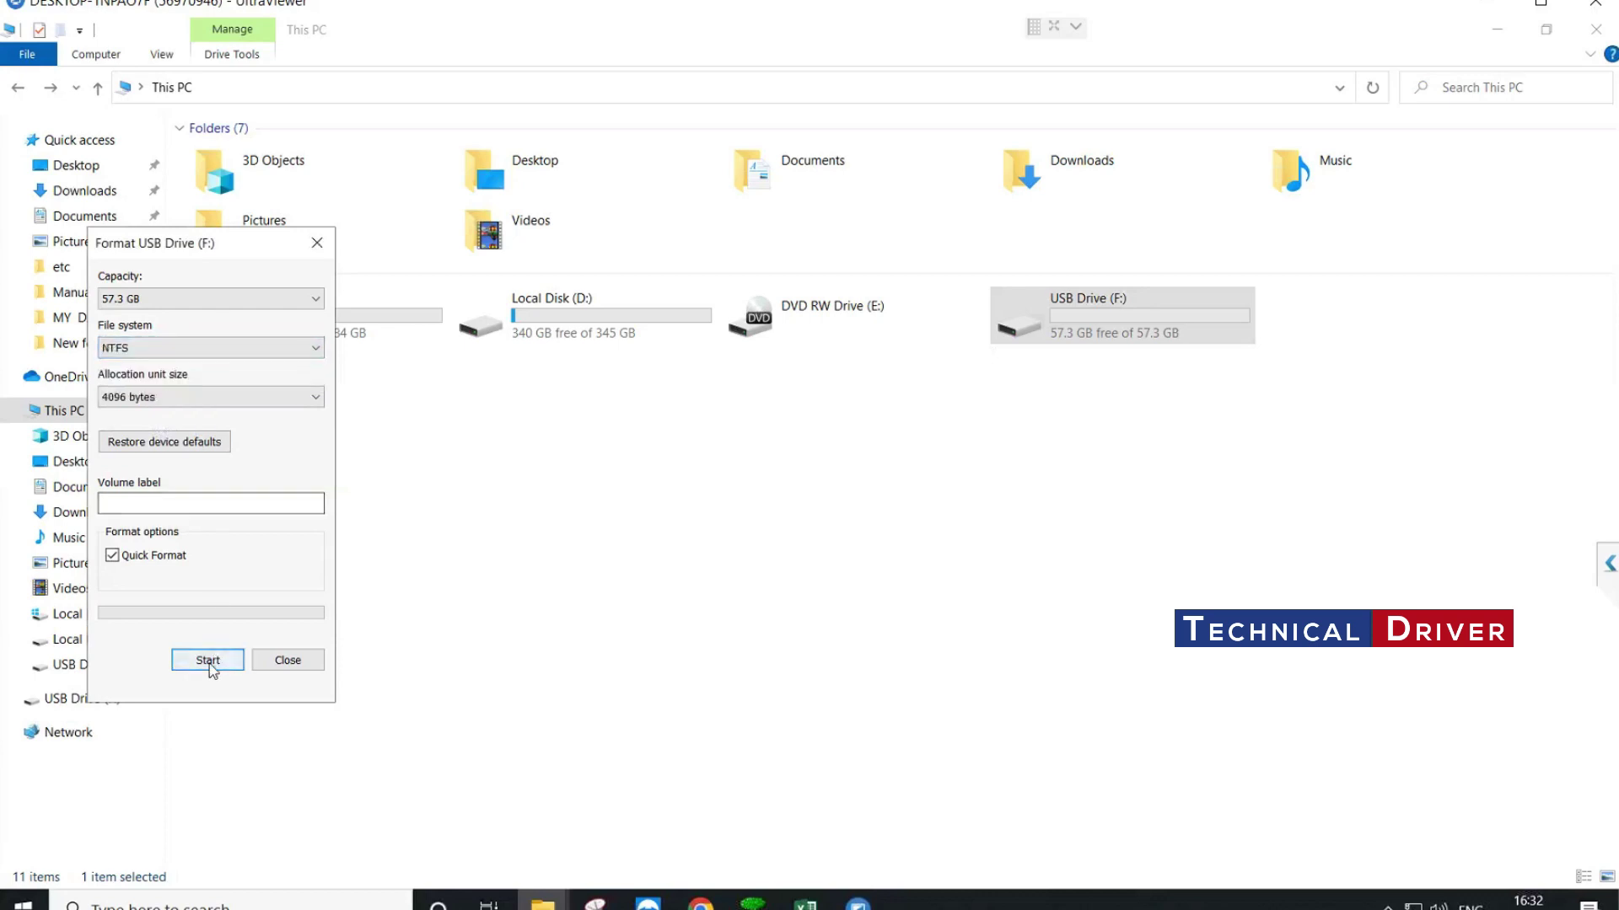
{"action": "left_click", "coordinate": [209, 661]}
{"action": "left_click", "coordinate": [860, 466]}
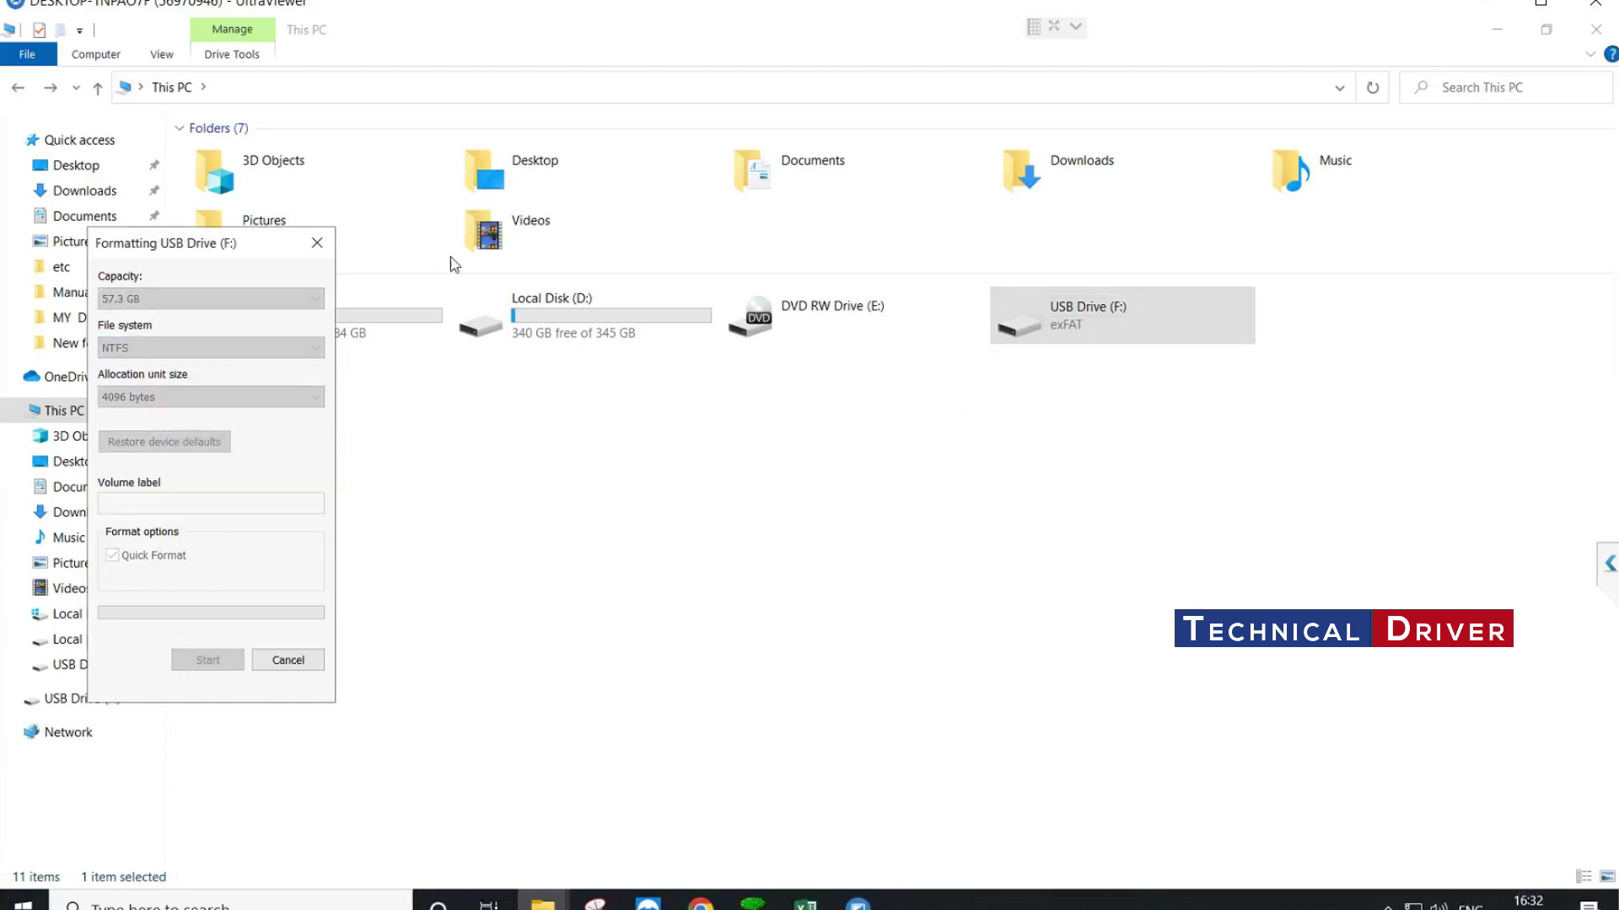
{"action": "left_click", "coordinate": [941, 462]}
{"action": "left_click", "coordinate": [287, 660]}
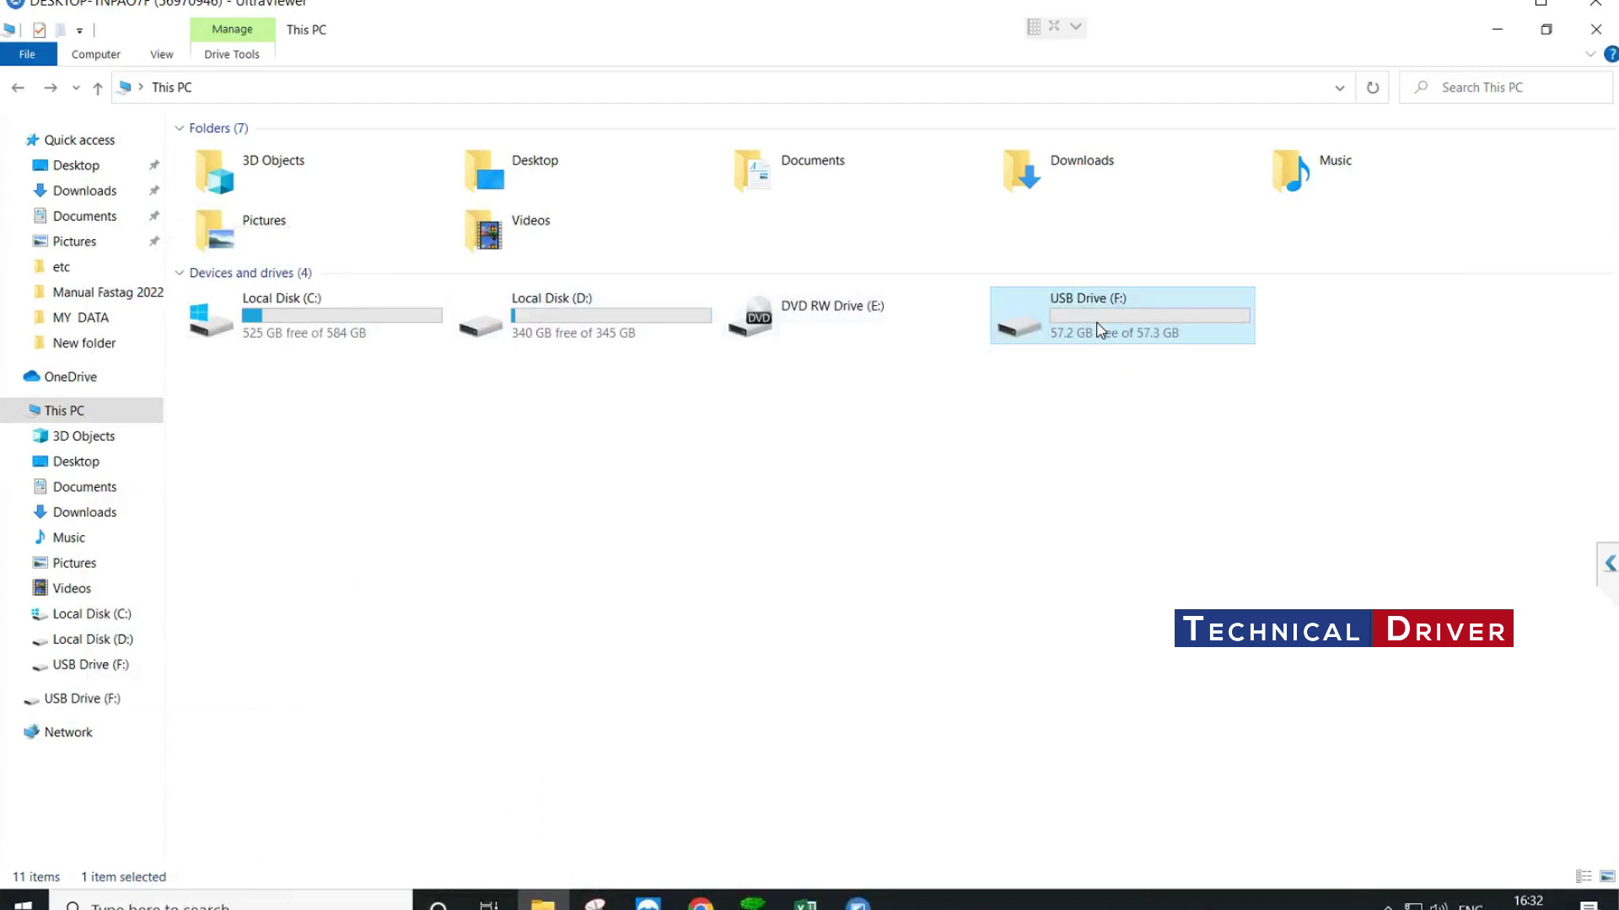
- Check the formatted USB drive, and launch rufus-3.8 from Local Disk (D:) with permission to make changes
{"action": "double_click", "coordinate": [1100, 329]}
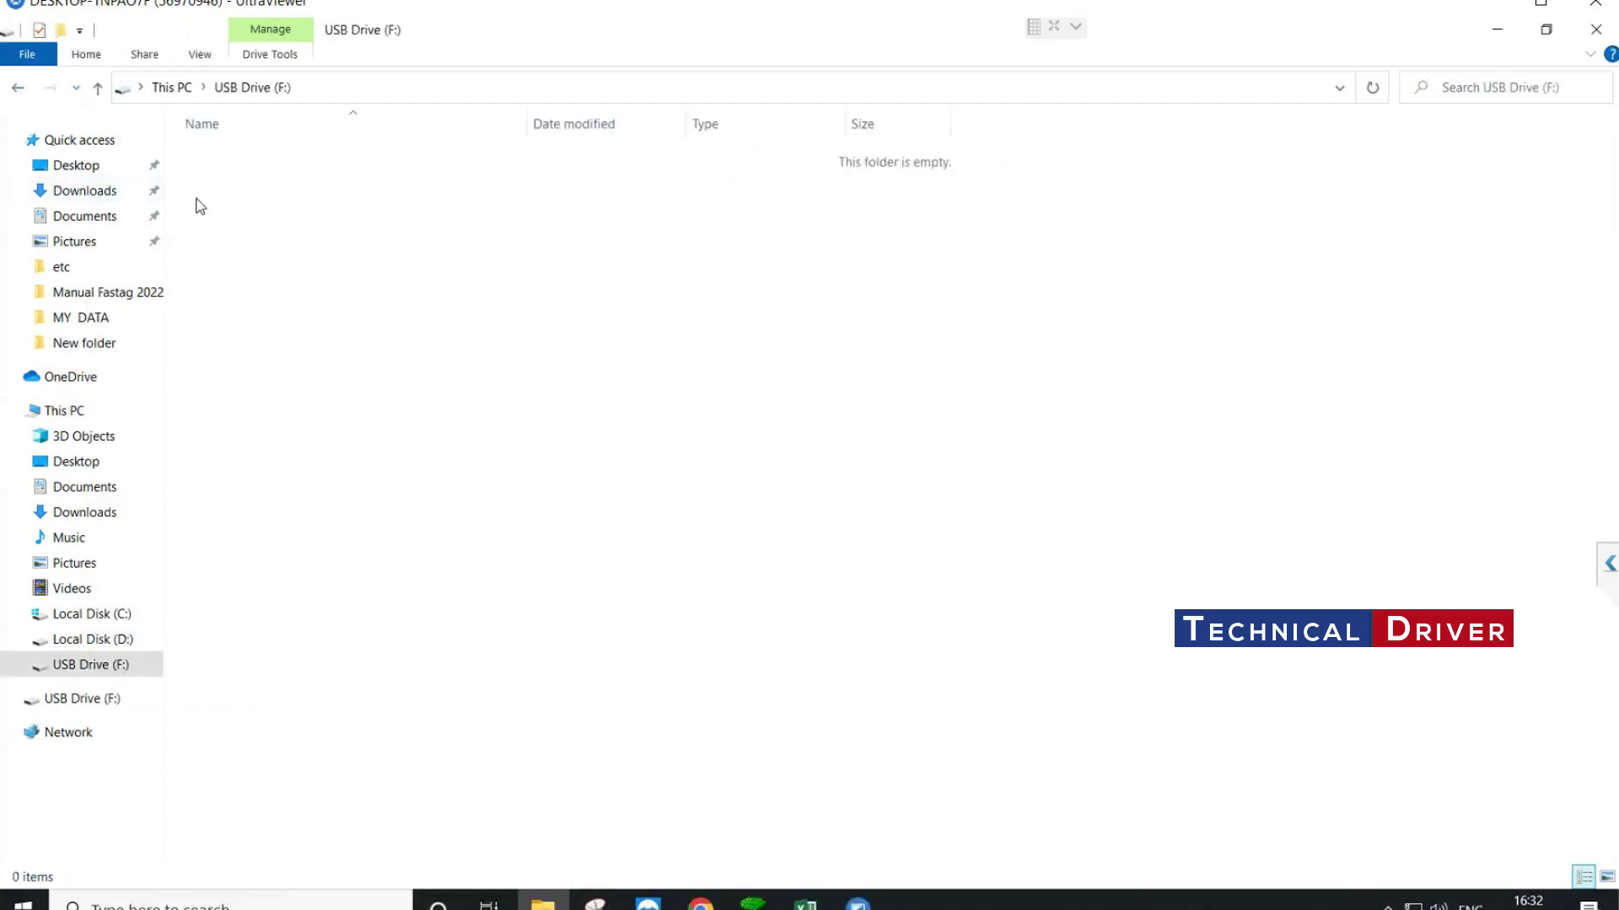
{"action": "key", "text": "alt+Left"}
{"action": "left_click", "coordinate": [596, 314]}
{"action": "double_click", "coordinate": [596, 314]}
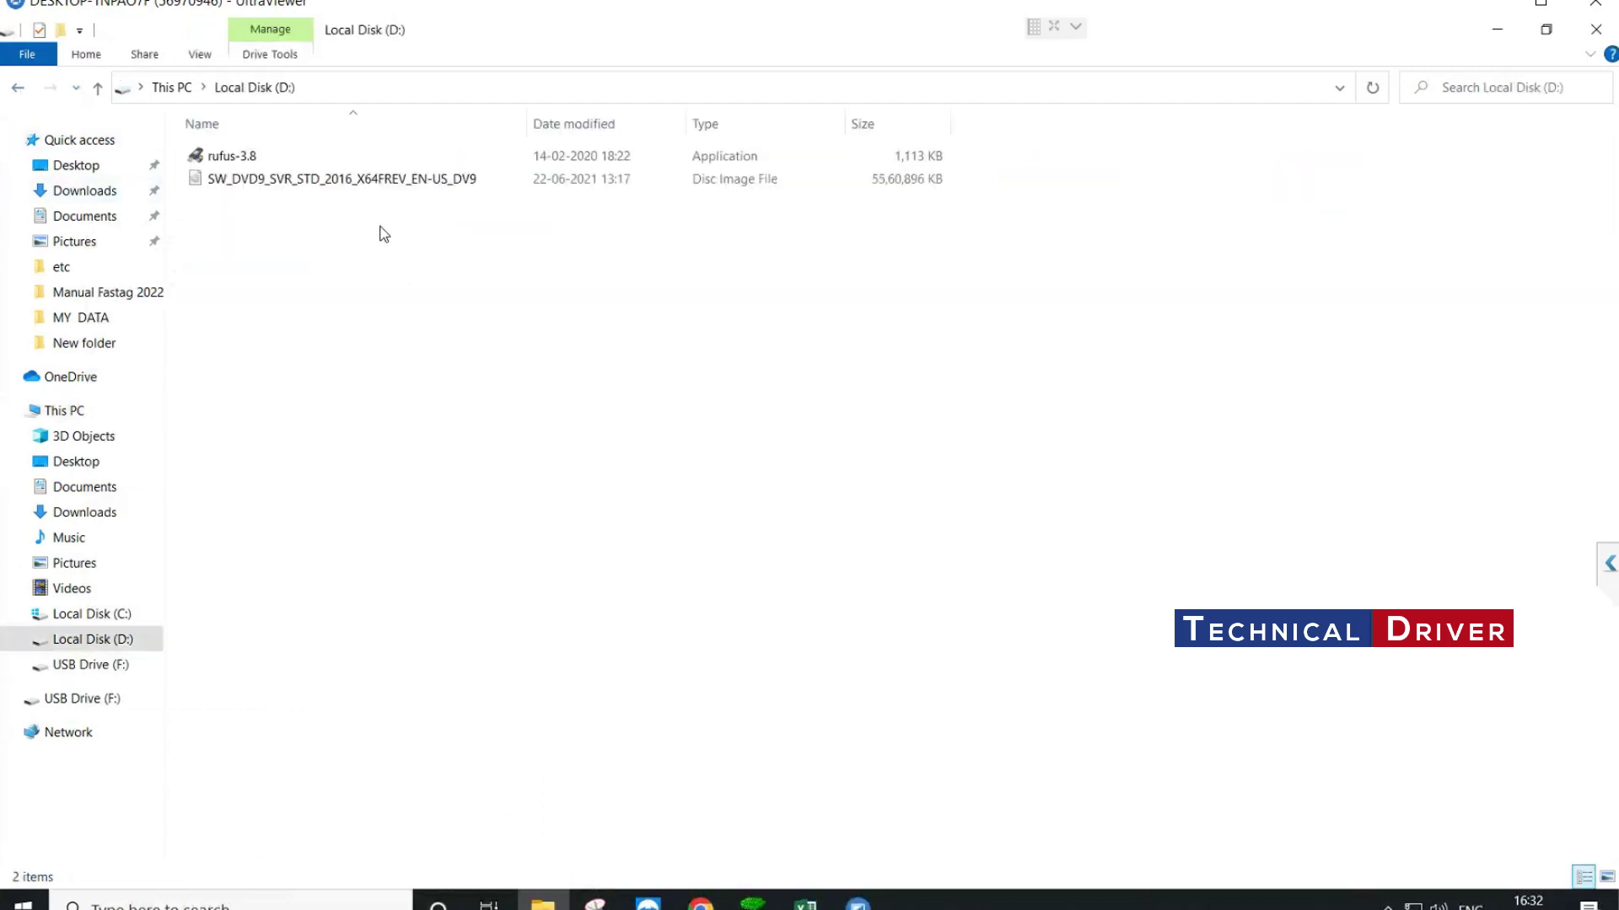
{"action": "double_click", "coordinate": [236, 164]}
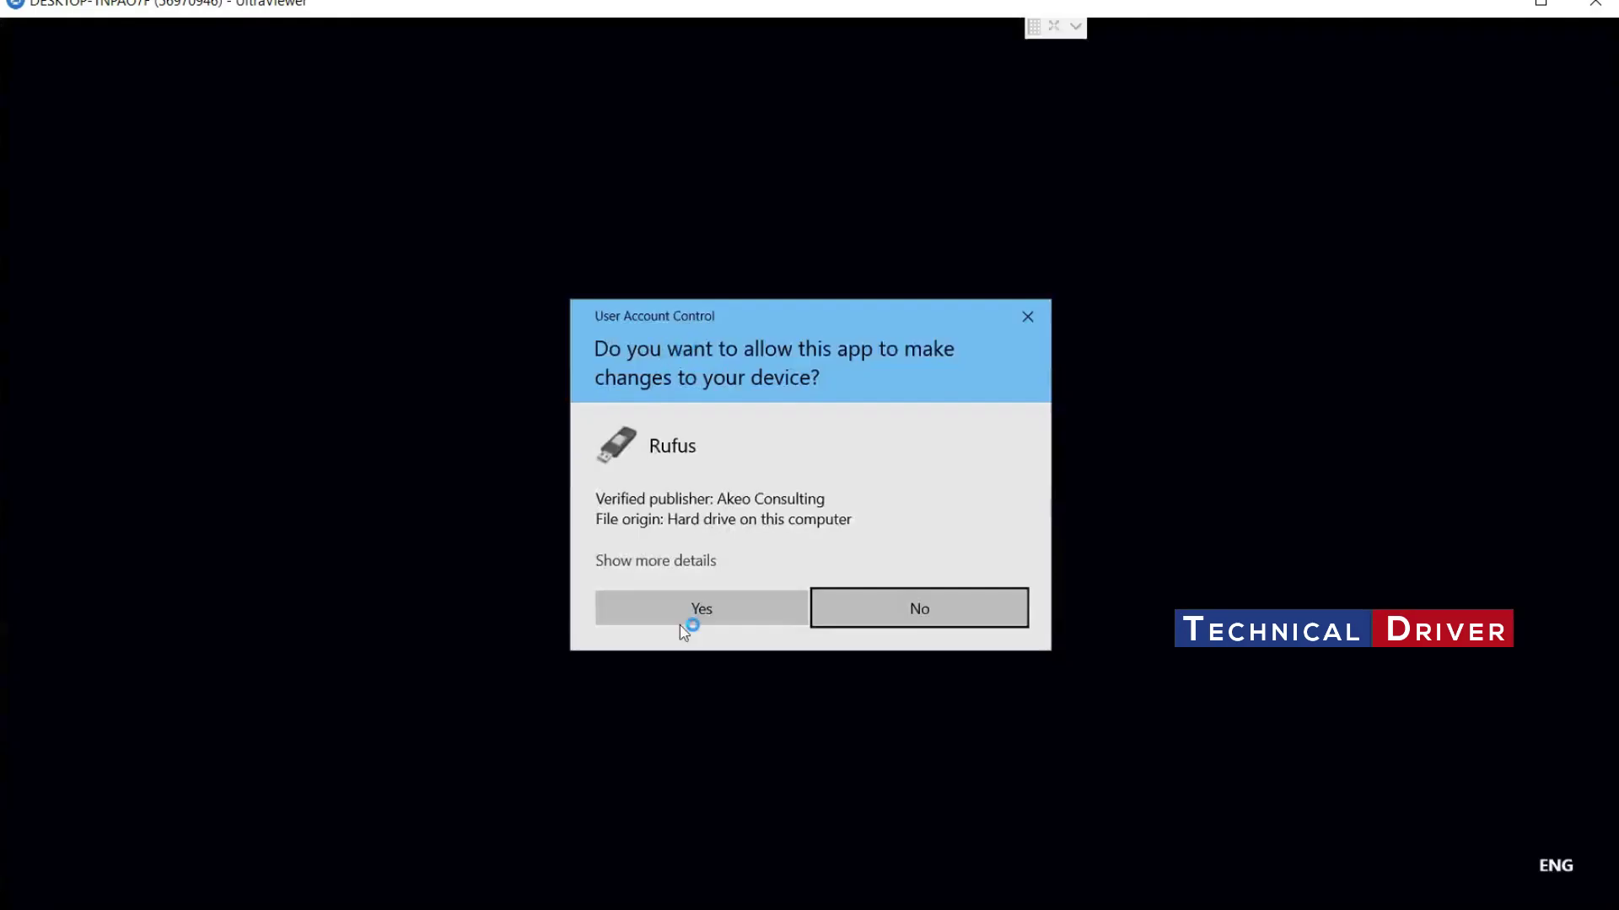
{"action": "left_click", "coordinate": [684, 624]}
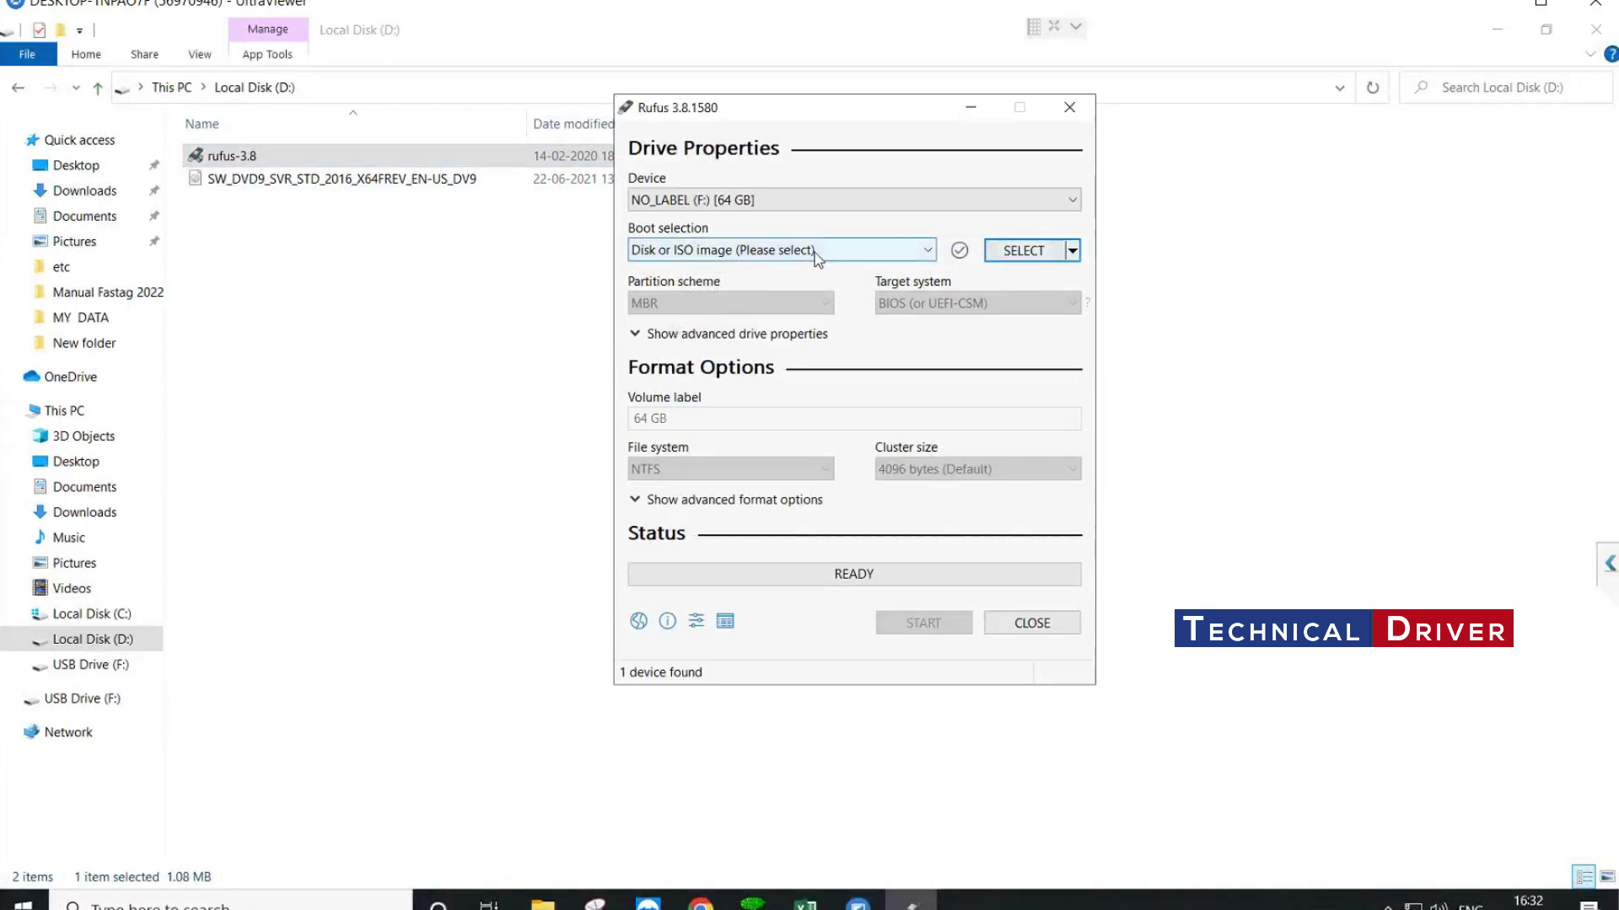
- Load the SW_DVD9_SVR_STD_2016_X64FREV_EN-US_DV9 disc image from Local Disk (D:) as the Rufus boot selection
{"action": "left_click", "coordinate": [1036, 257]}
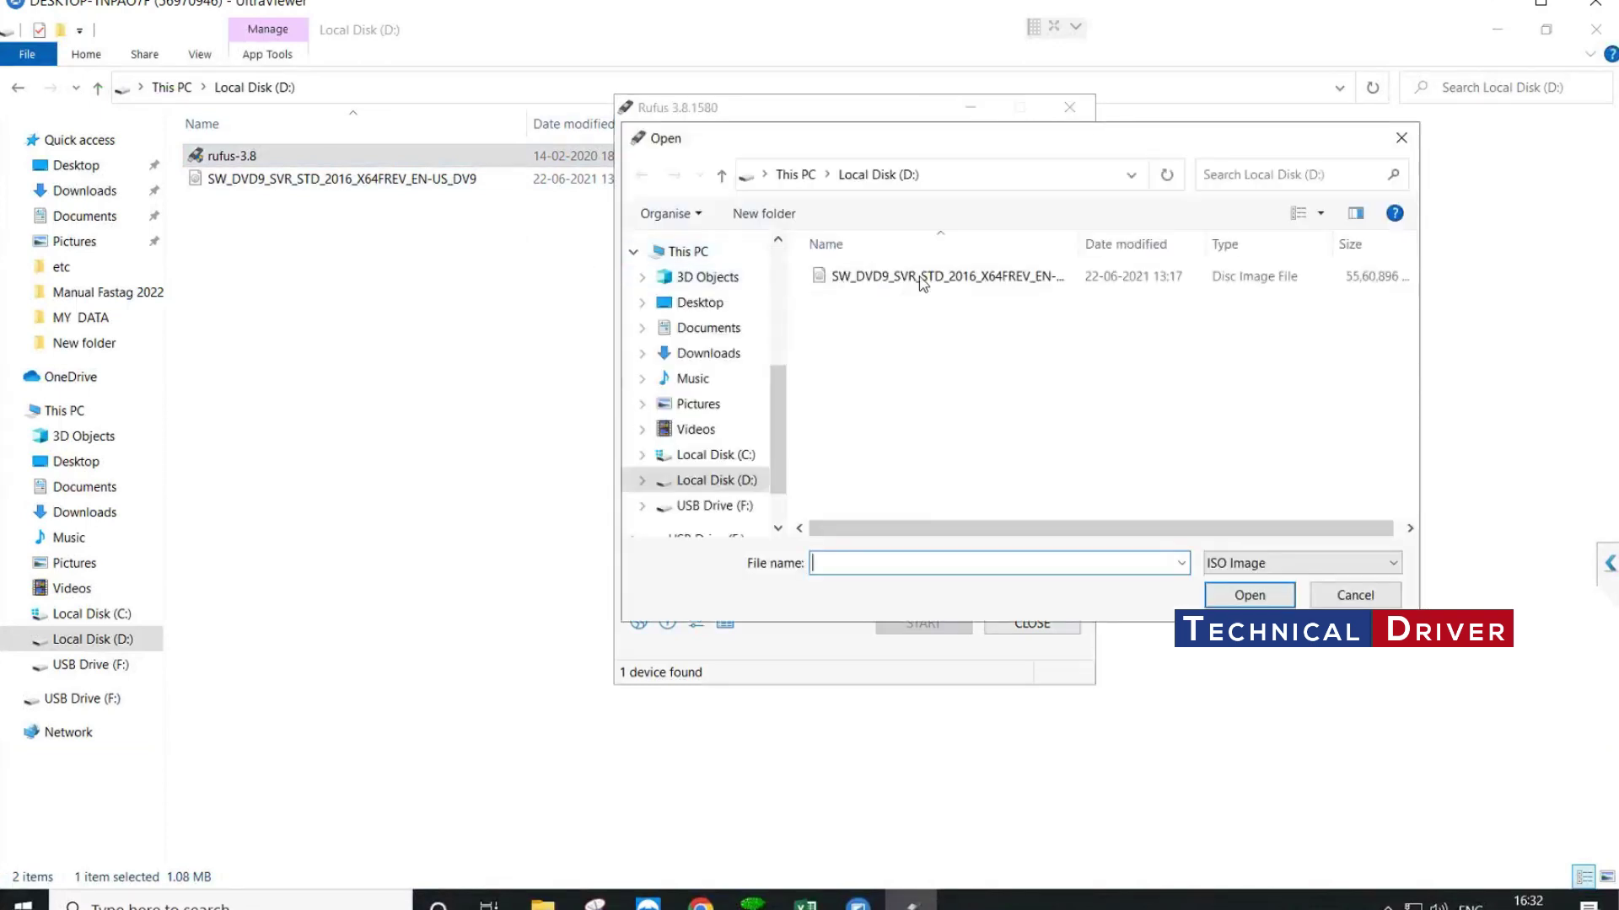
{"action": "left_click", "coordinate": [921, 277]}
{"action": "left_click", "coordinate": [1246, 598]}
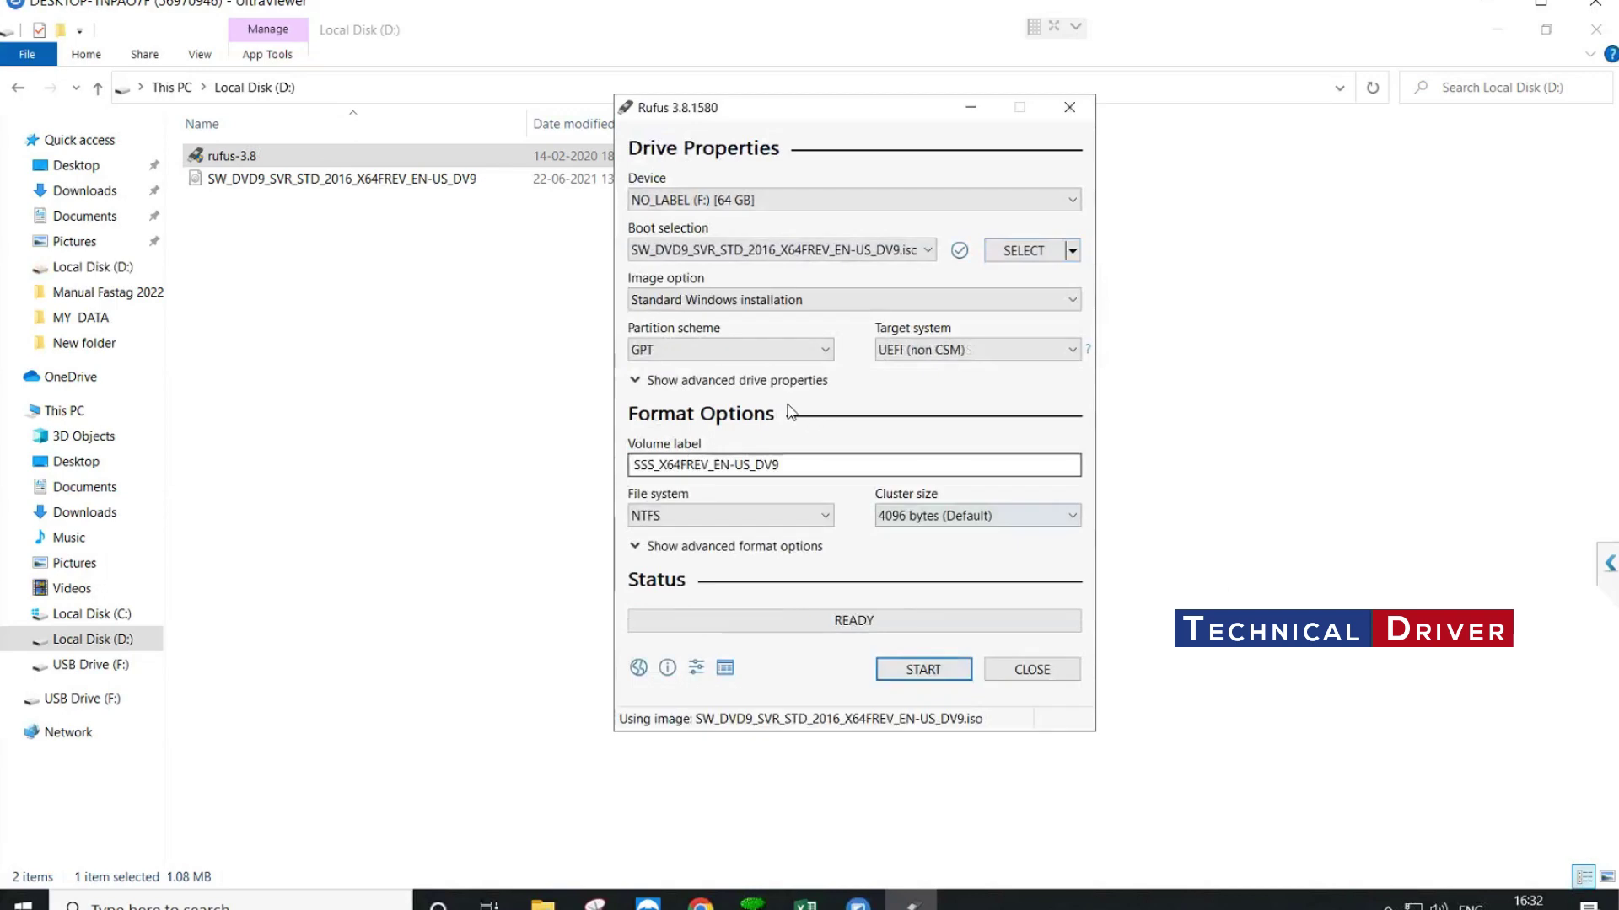
- Write the image to the 64 GB USB drive with the GPT scheme for UEFI (non CSM), and close Rufus
{"action": "left_click", "coordinate": [924, 670]}
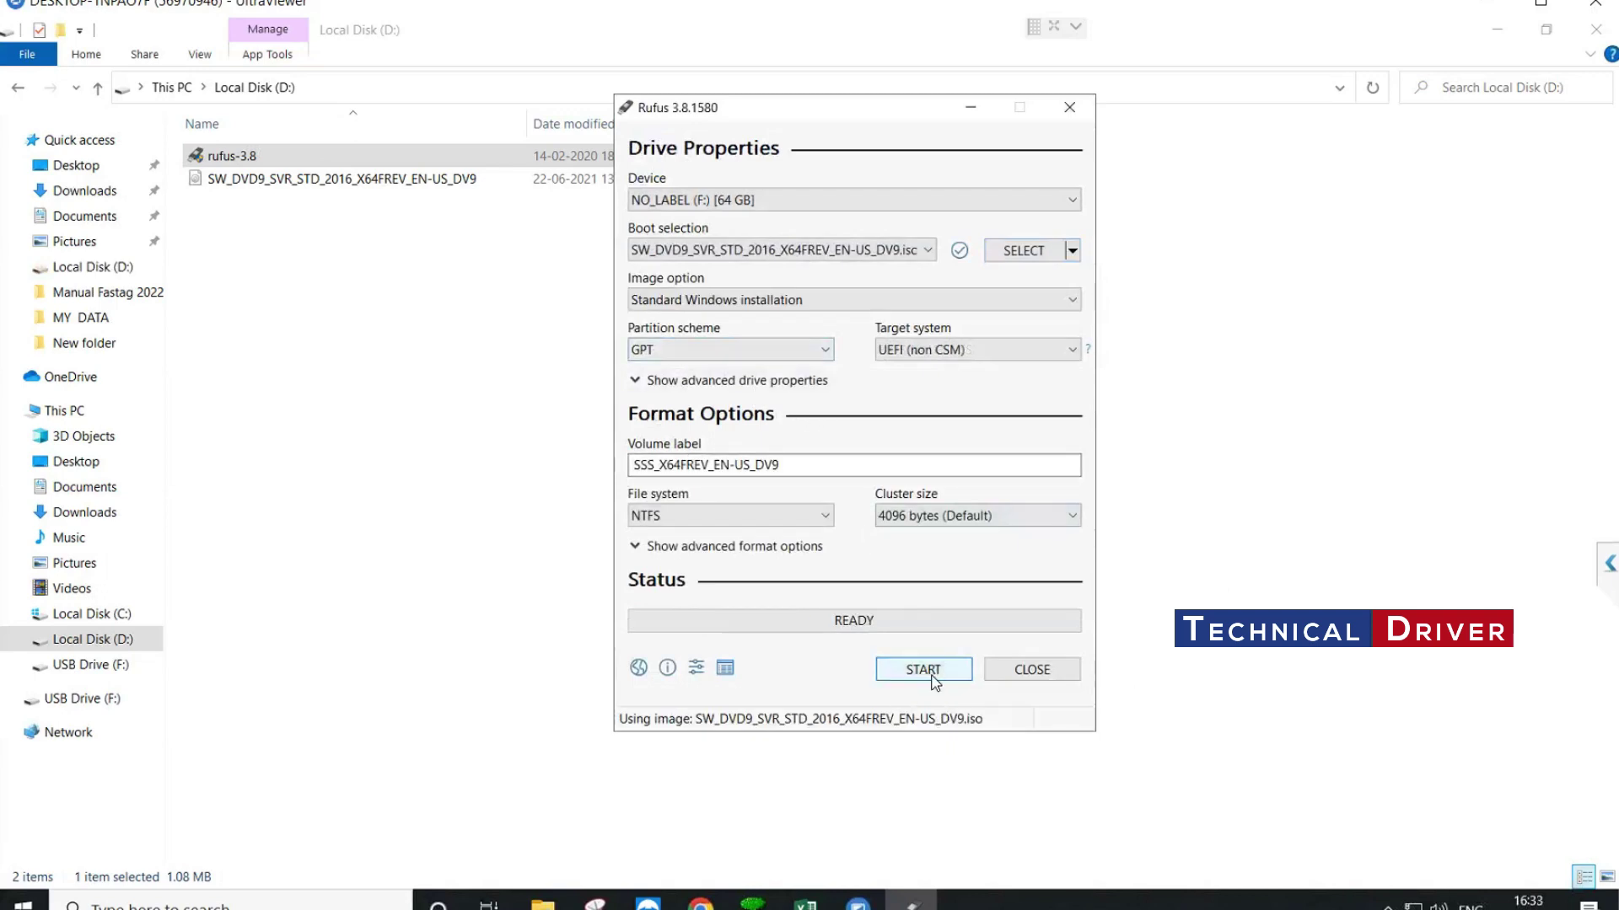
{"action": "left_click", "coordinate": [870, 556]}
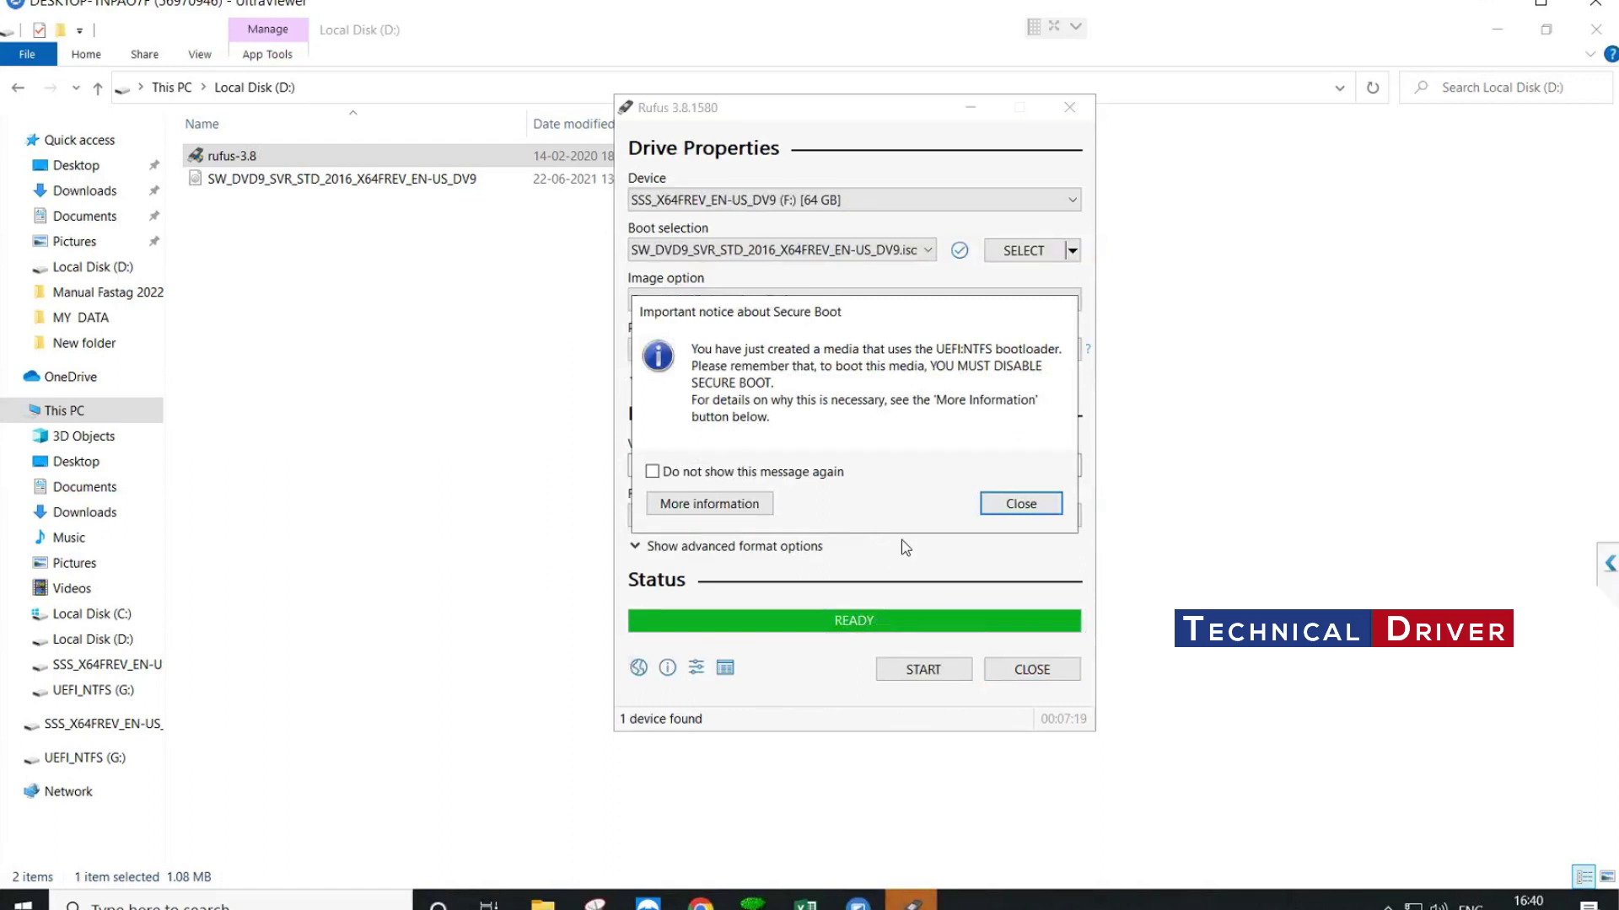
{"action": "left_click", "coordinate": [1020, 503]}
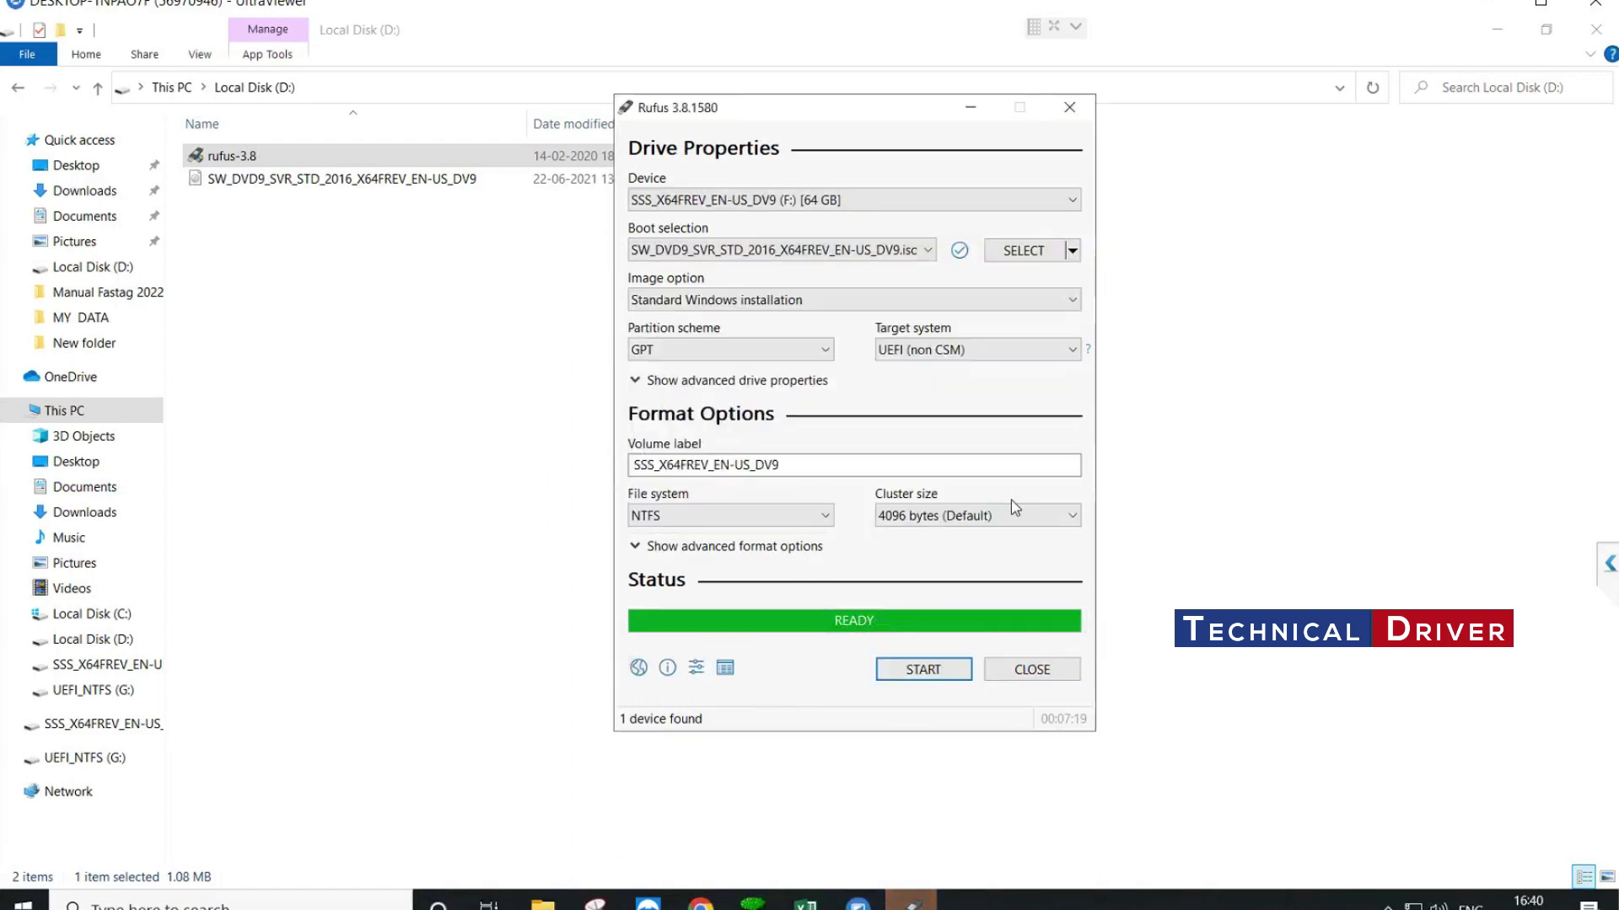
{"action": "left_click", "coordinate": [1025, 673]}
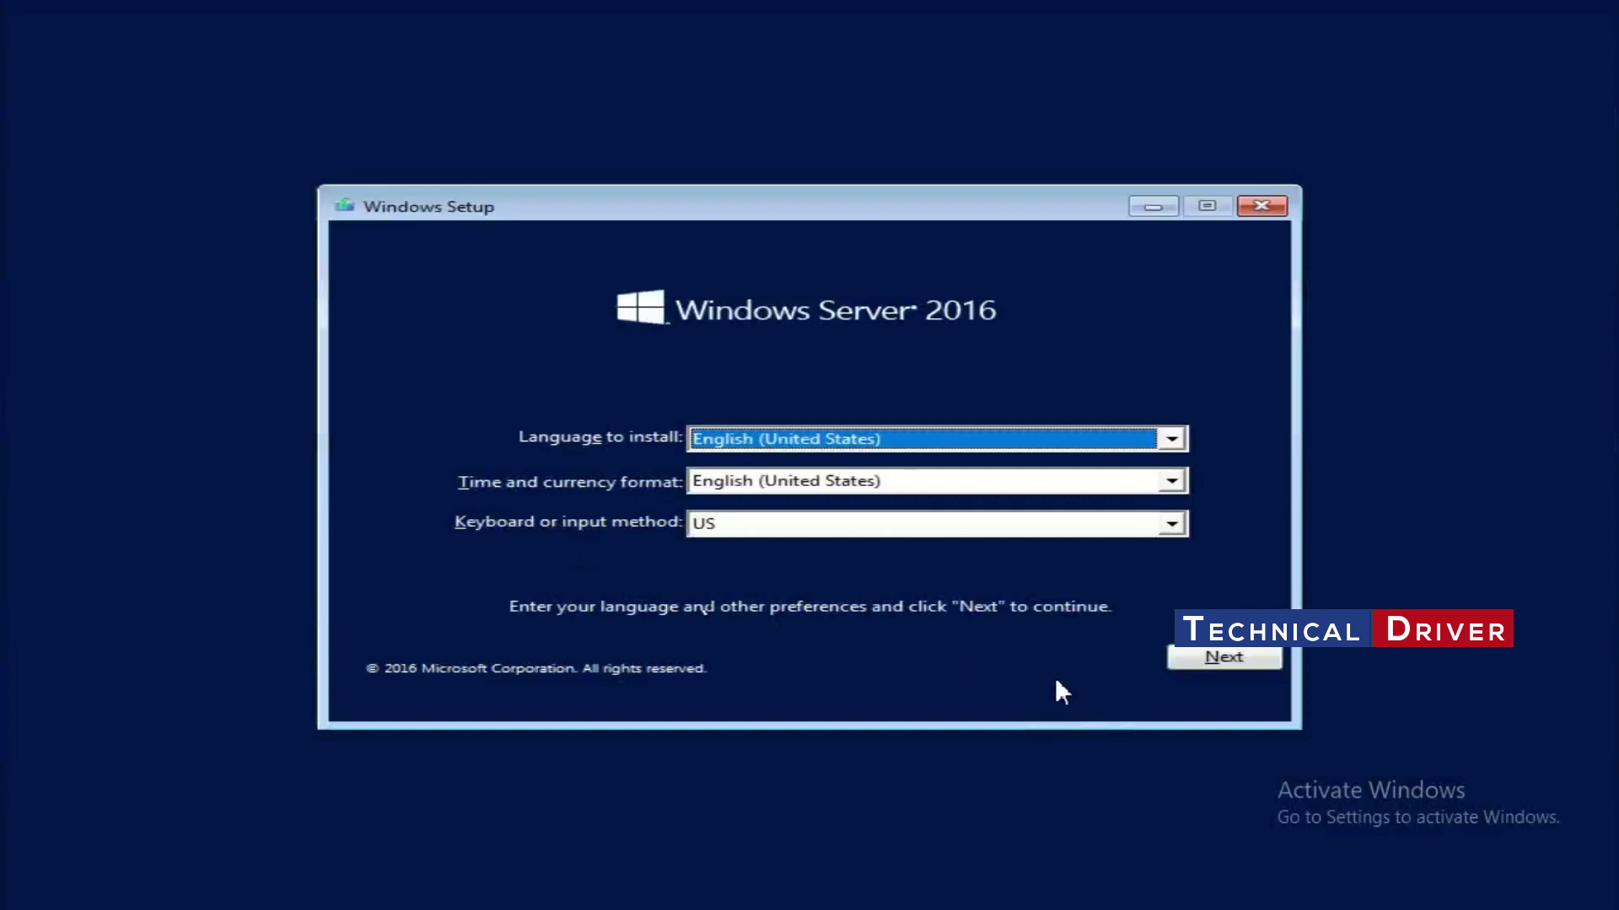
- Start the Windows Server 2016 installation in English (United States) and choose the Windows Server 2016 Standard (Desktop Experience) edition
{"action": "left_click", "coordinate": [1214, 658]}
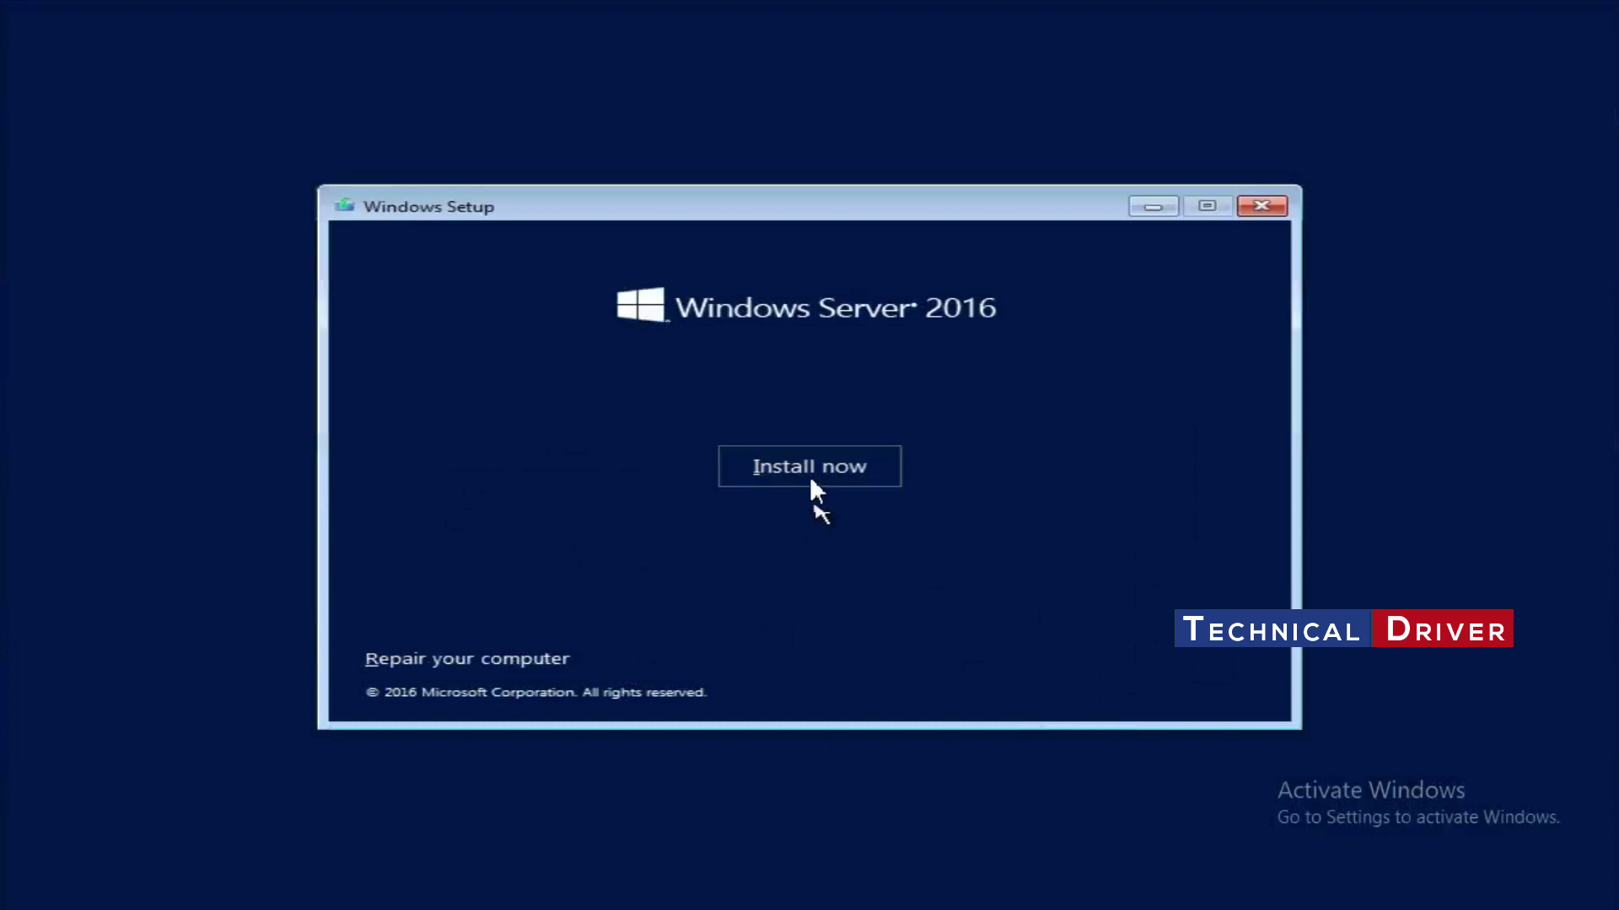
{"action": "left_click", "coordinate": [812, 482]}
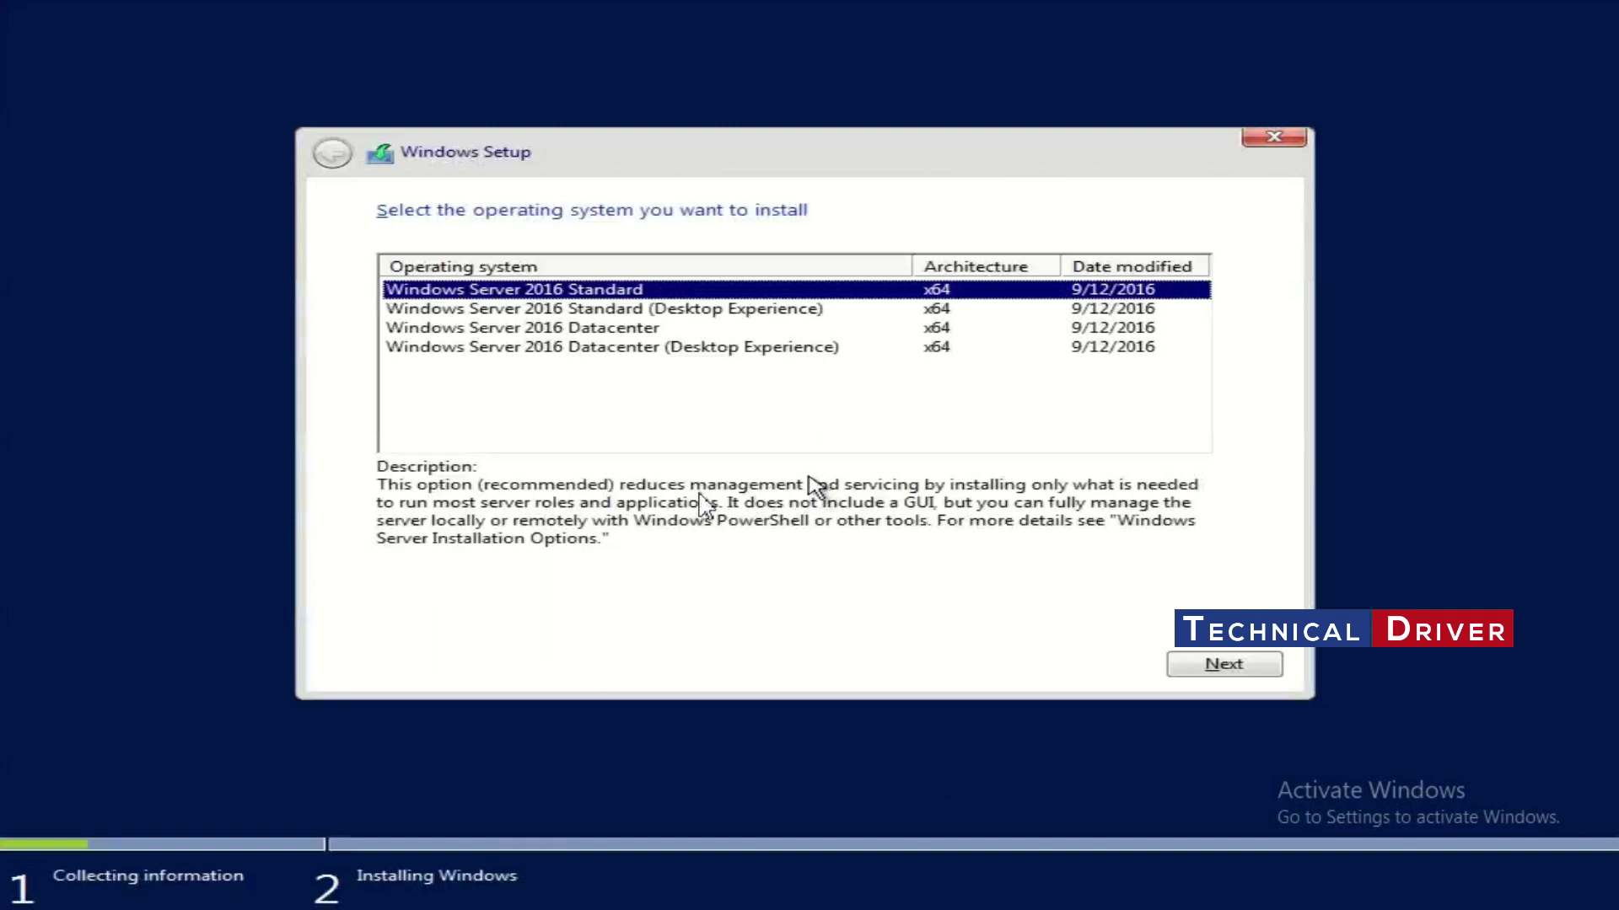
{"action": "left_click", "coordinate": [611, 314]}
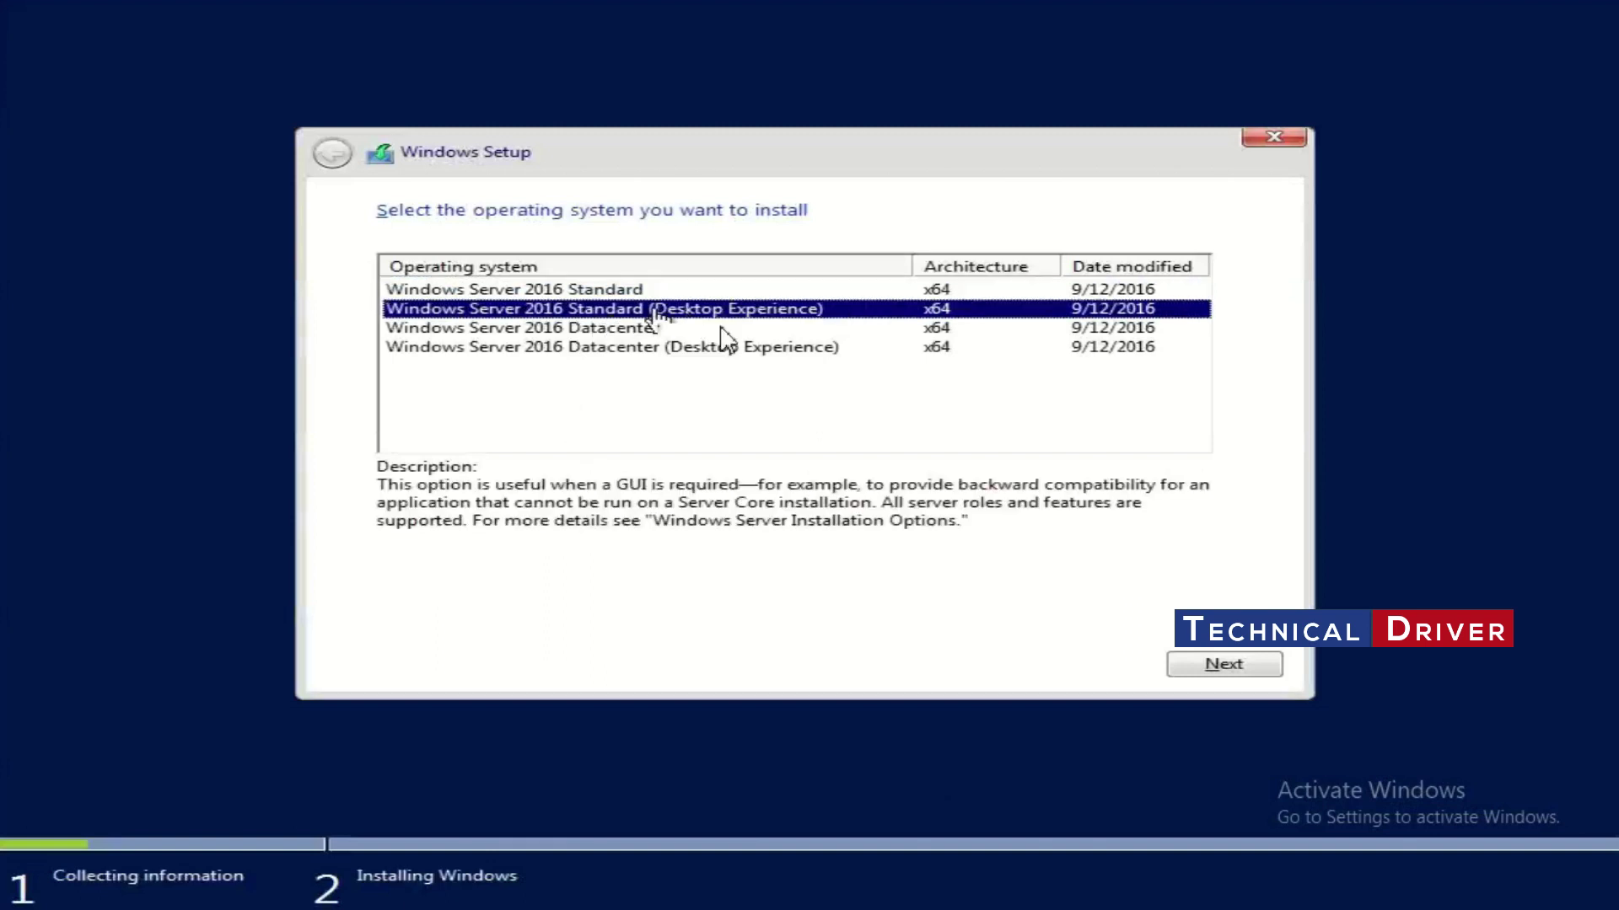
{"action": "left_click", "coordinate": [1205, 674]}
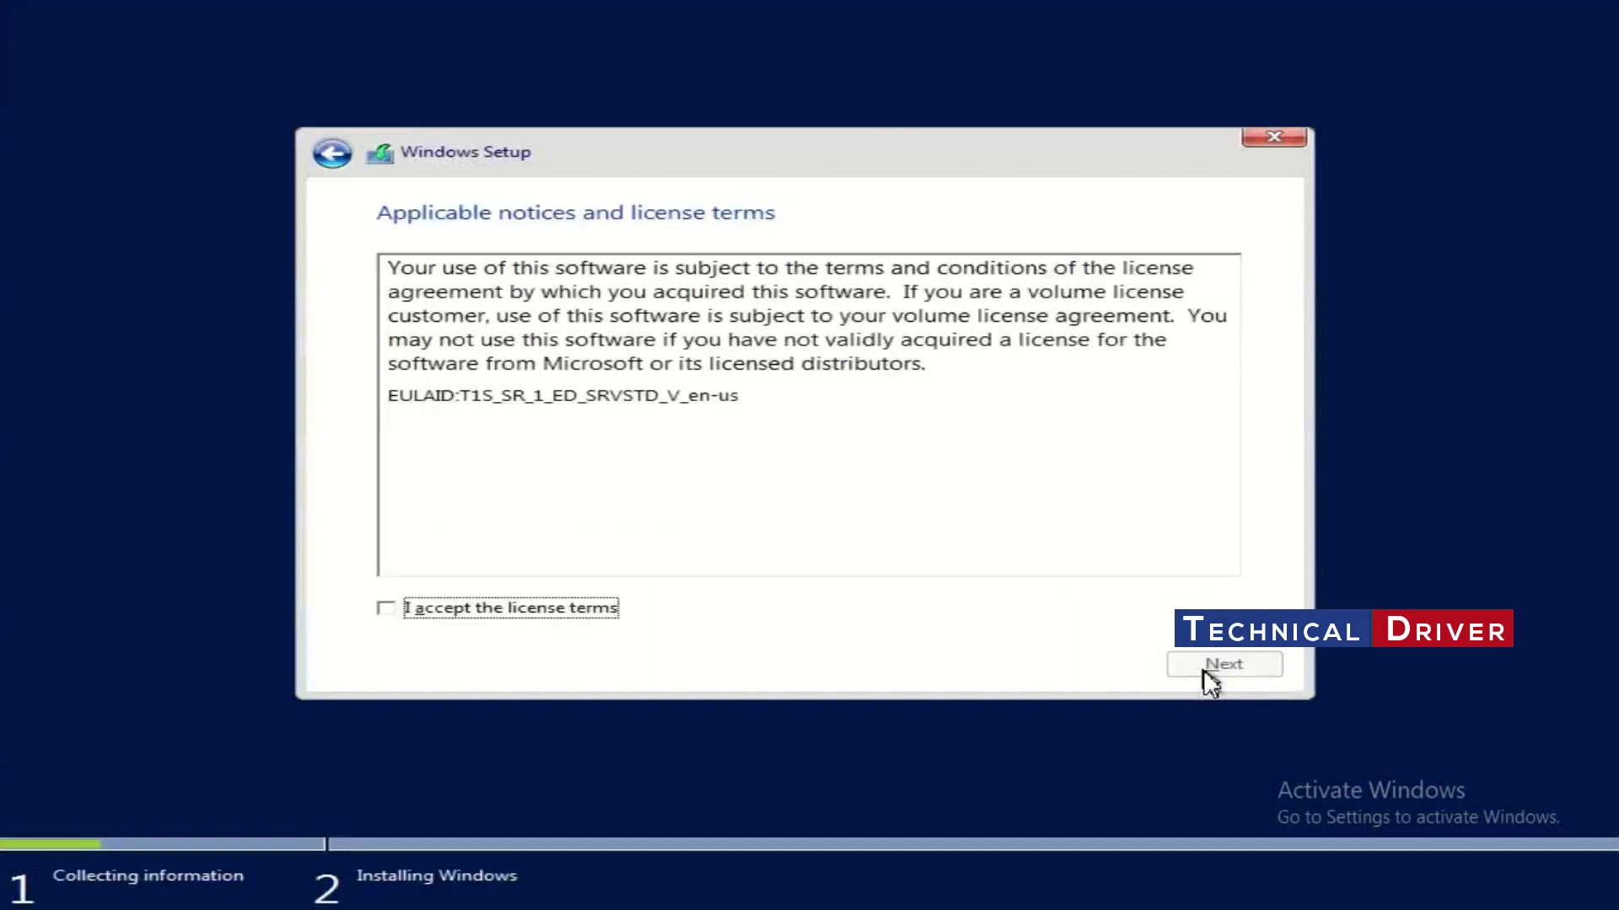
- Accept the Windows Server license terms and continue to the installation type choice
{"action": "left_click", "coordinate": [411, 609]}
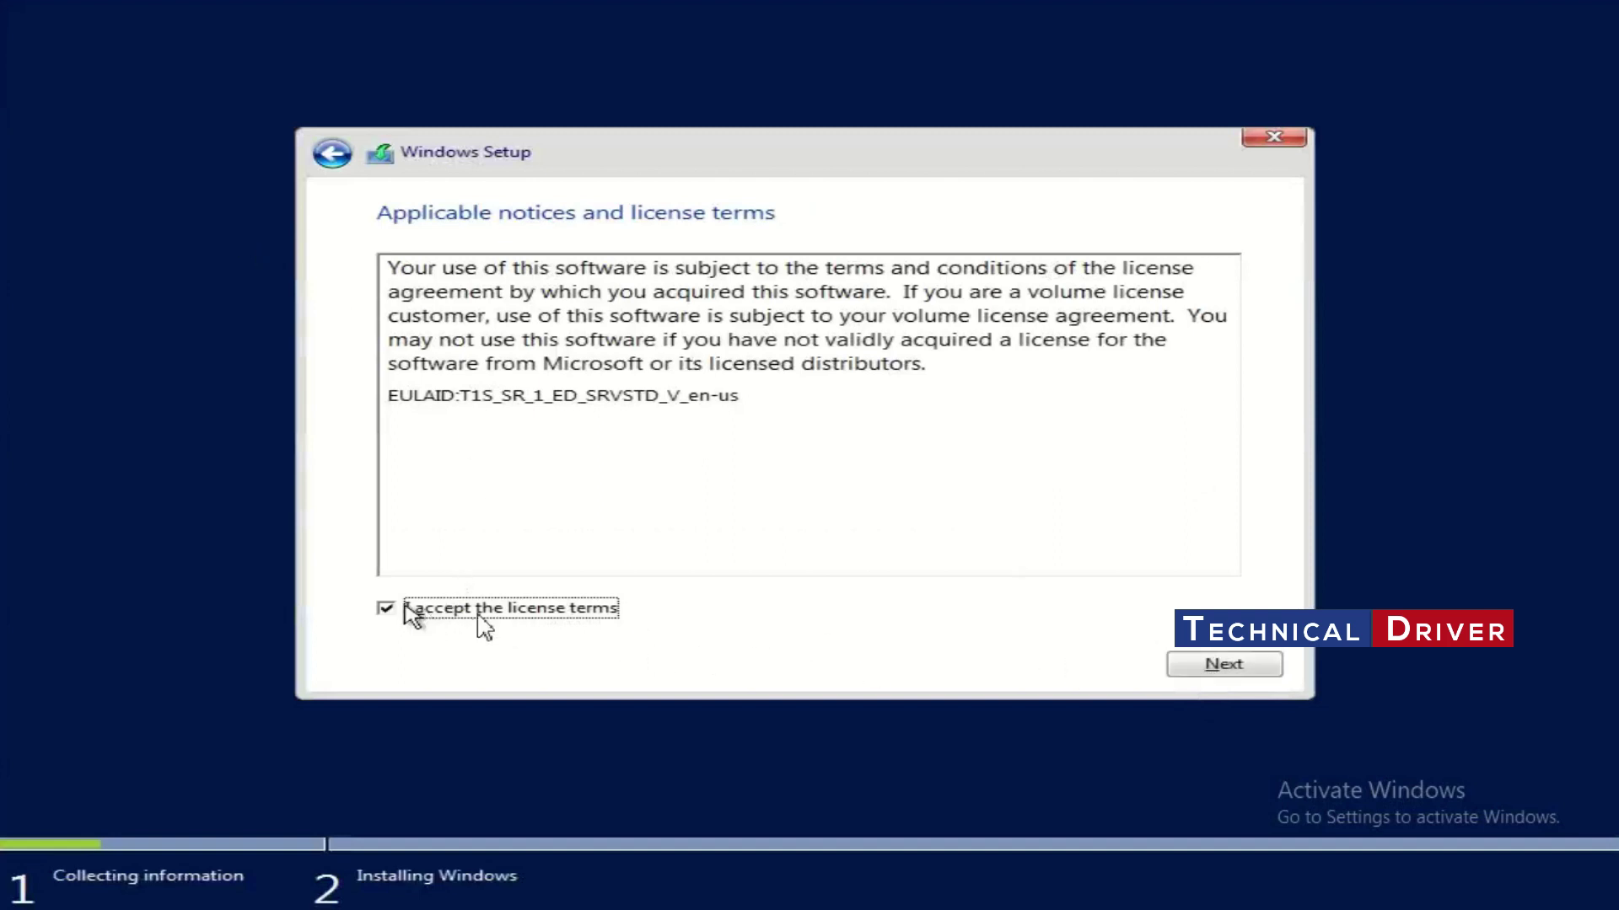
{"action": "left_click", "coordinate": [1205, 672]}
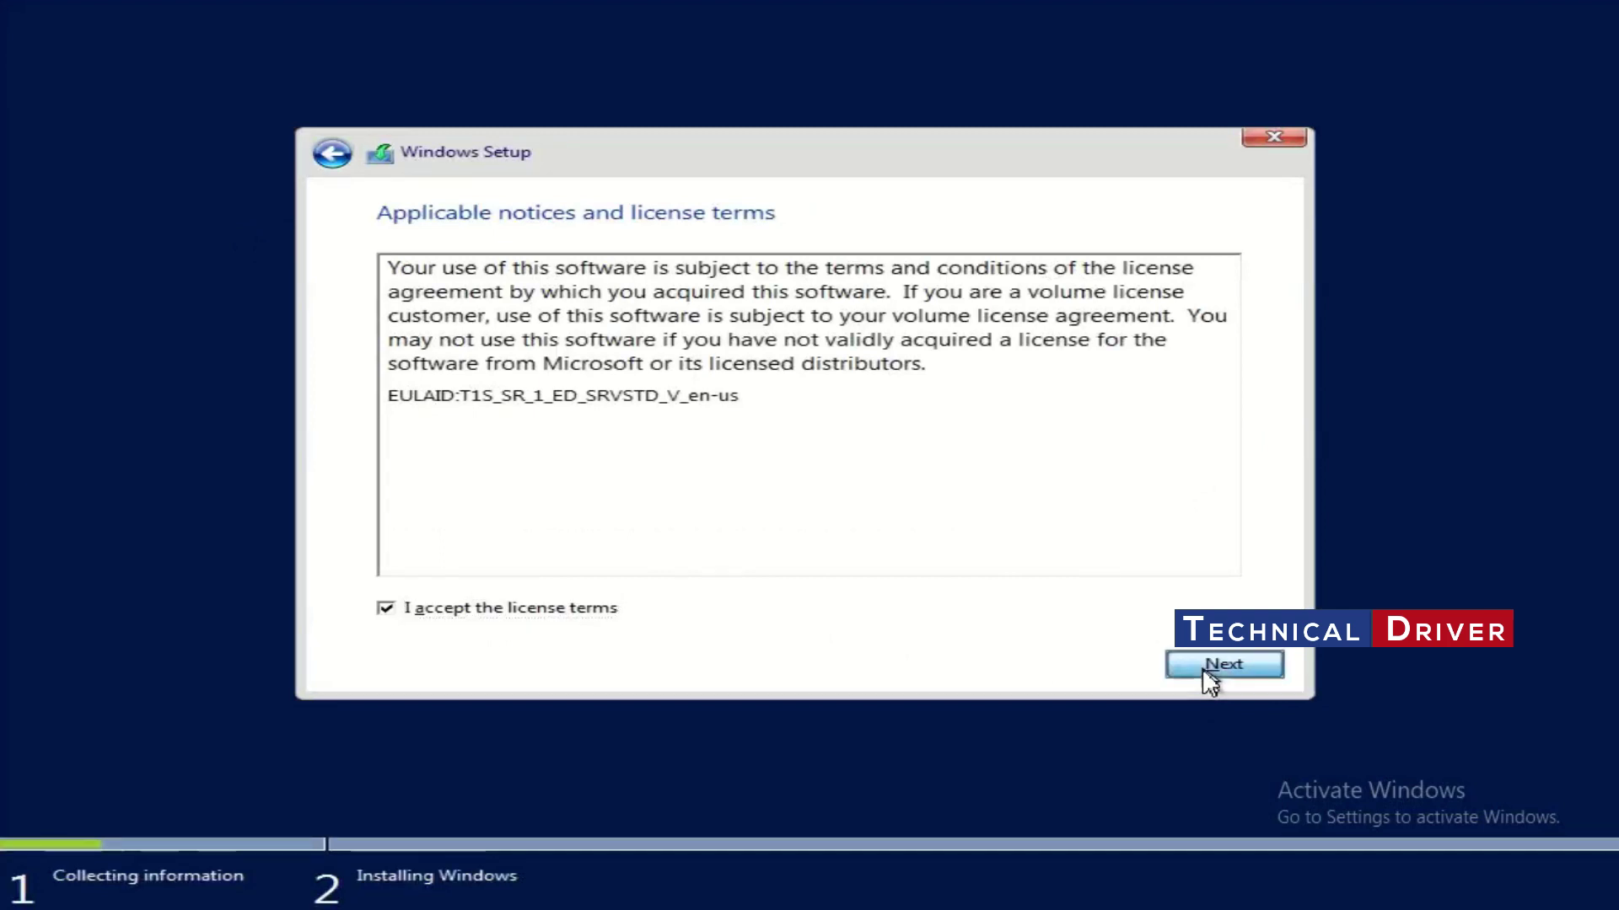
{"action": "key", "text": "Escape"}
{"action": "left_click", "coordinate": [1229, 152]}
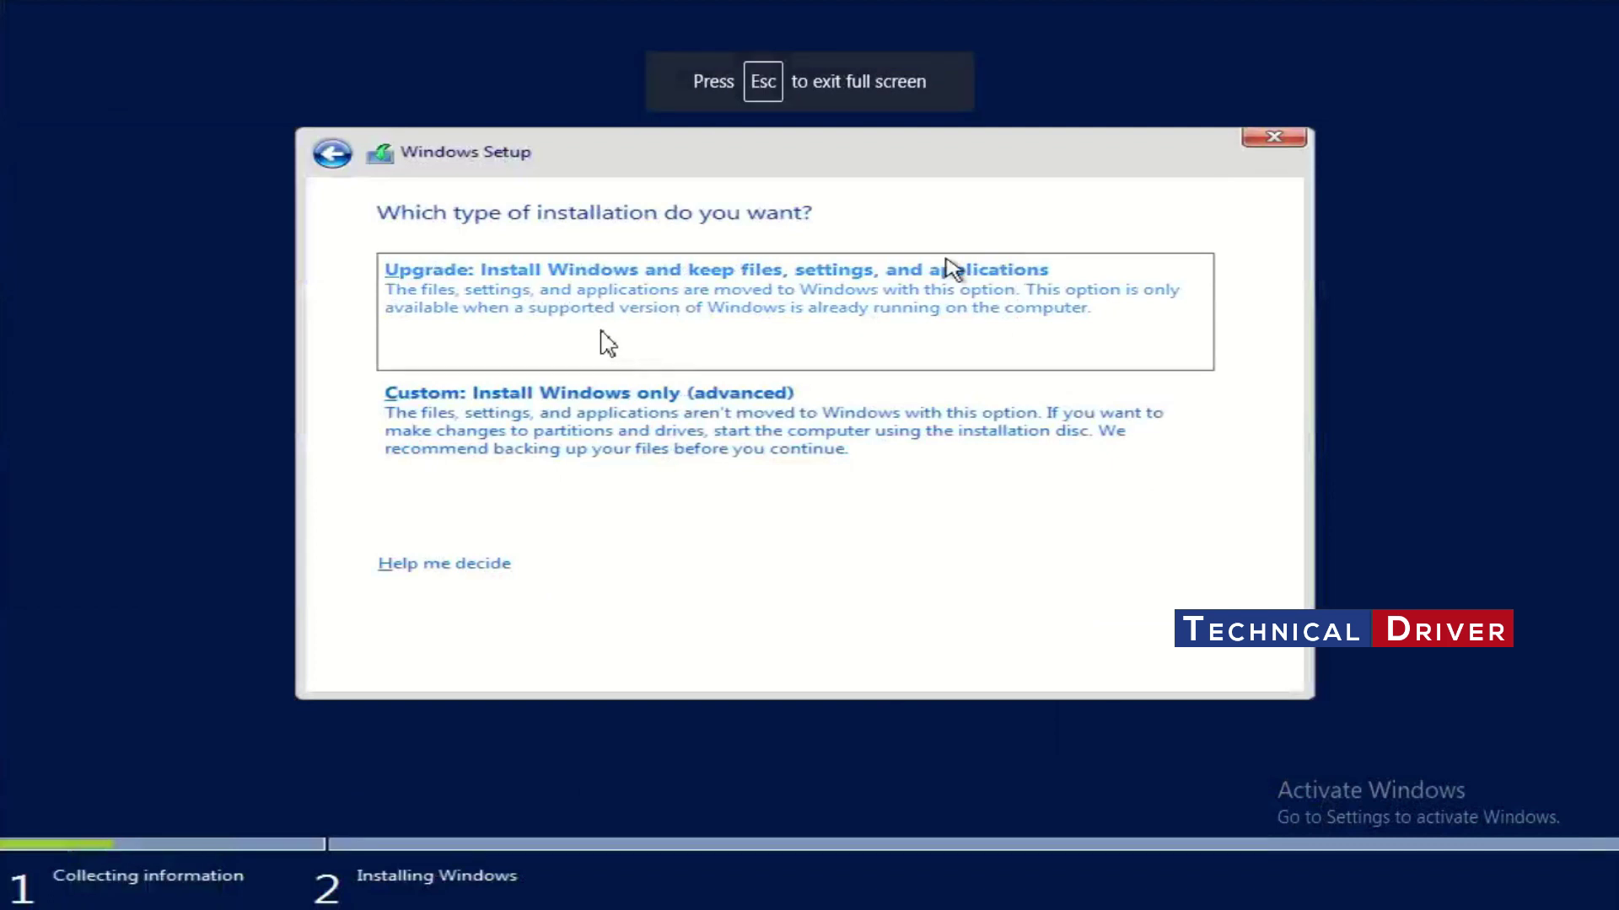
- Choose the custom installation, create a partition from all the unallocated space on Drive 1, and install Windows on its primary partition
{"action": "left_click", "coordinate": [504, 438]}
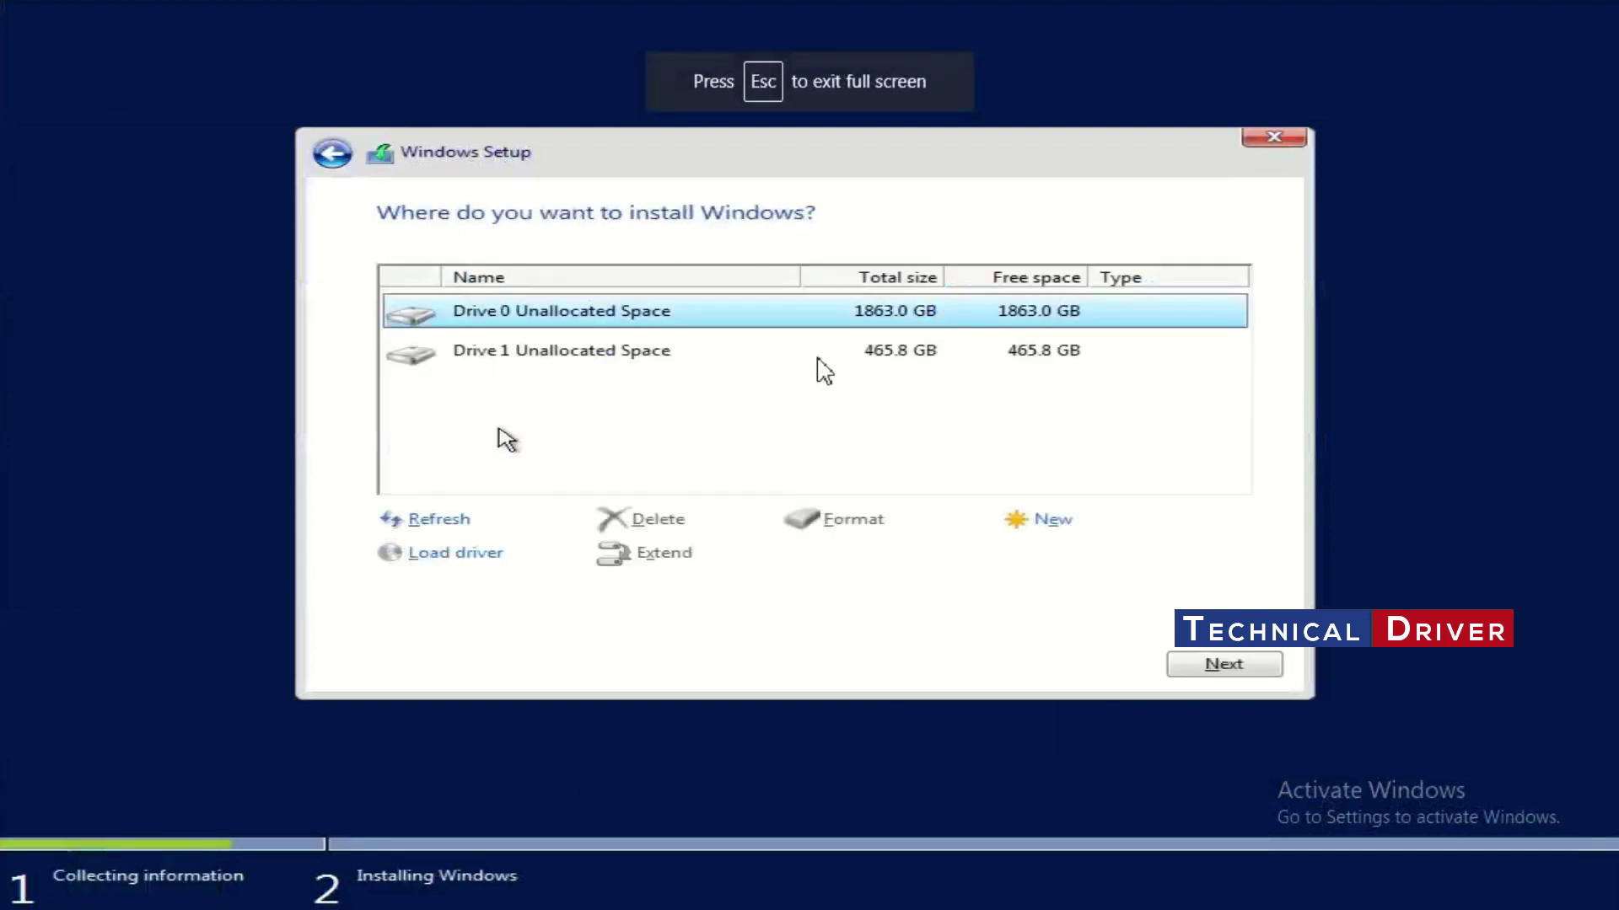
{"action": "left_click", "coordinate": [873, 364]}
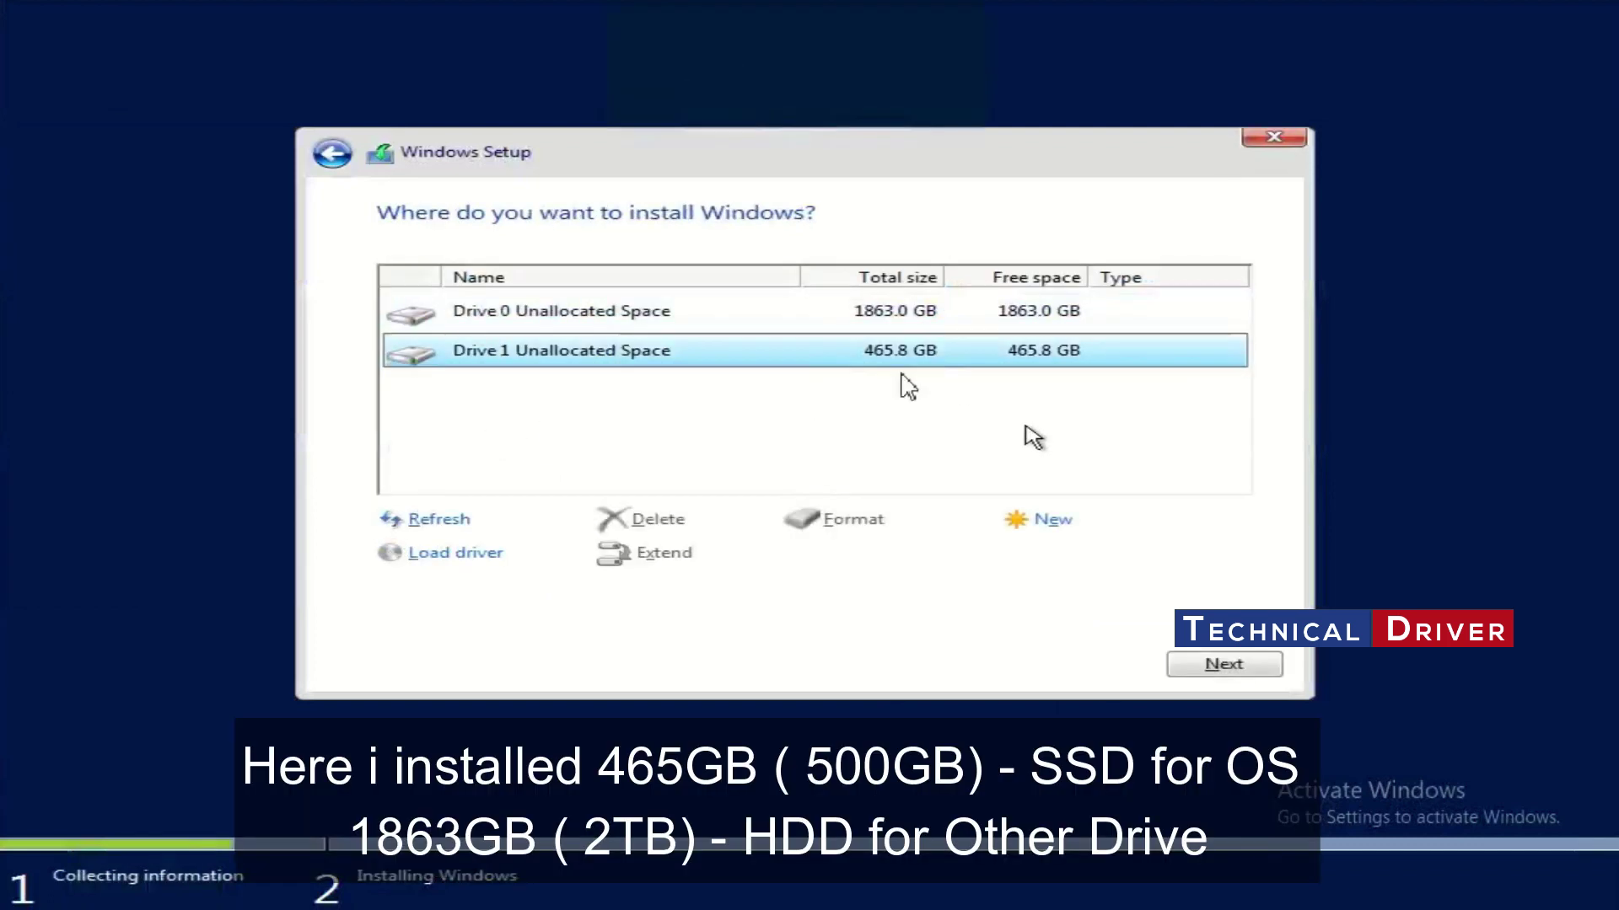
{"action": "left_click", "coordinate": [1050, 528]}
{"action": "left_click", "coordinate": [1098, 557]}
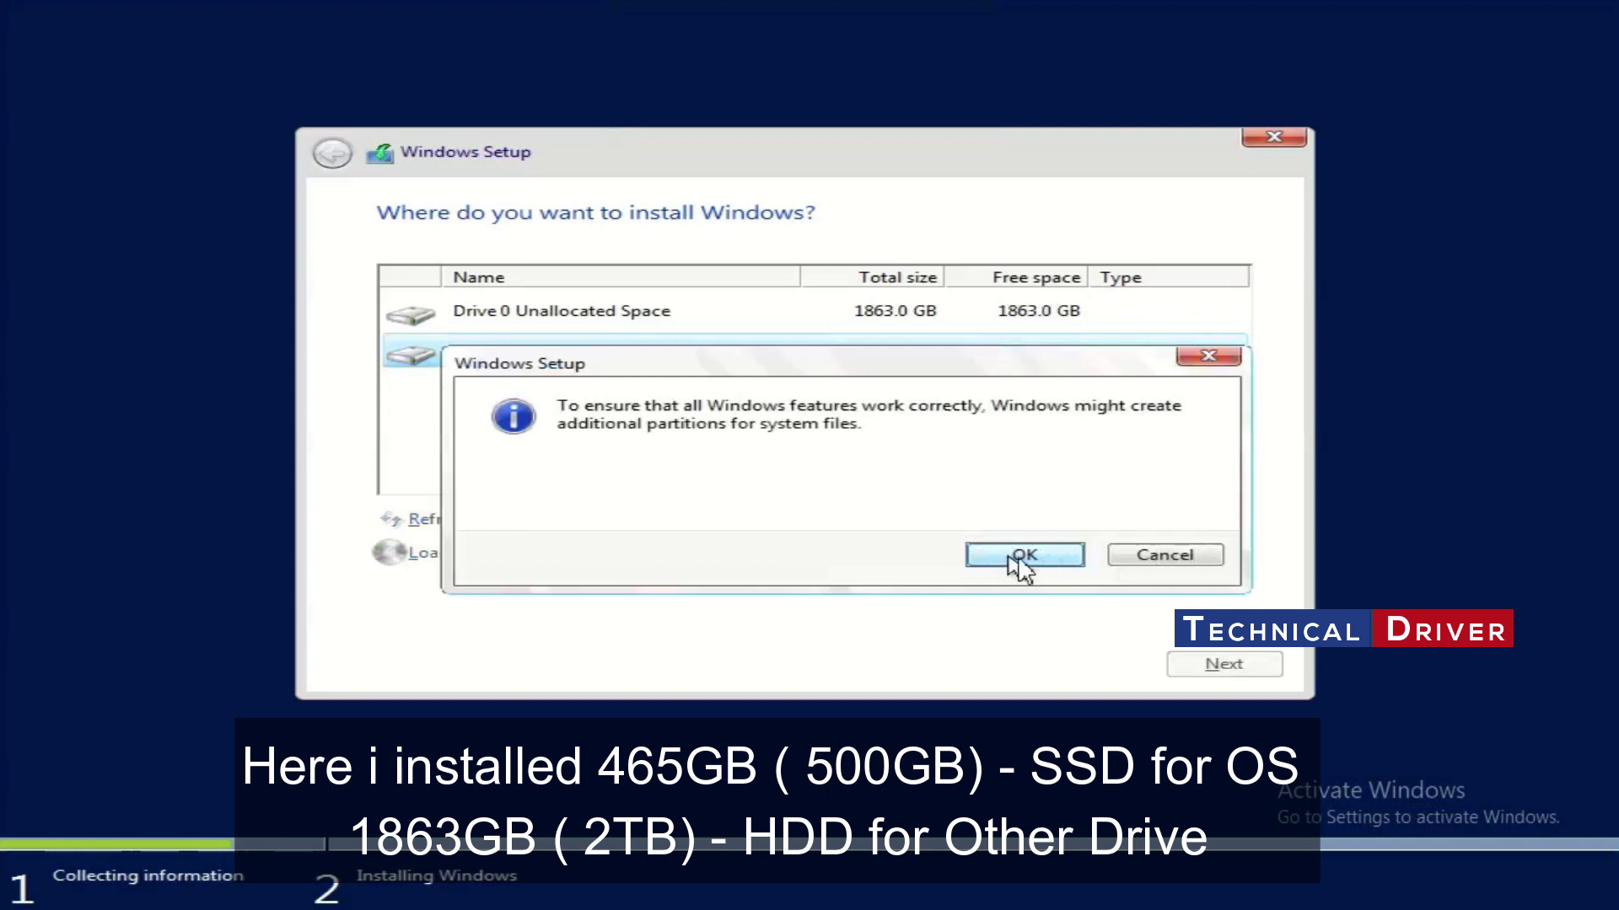
{"action": "left_click", "coordinate": [1016, 558]}
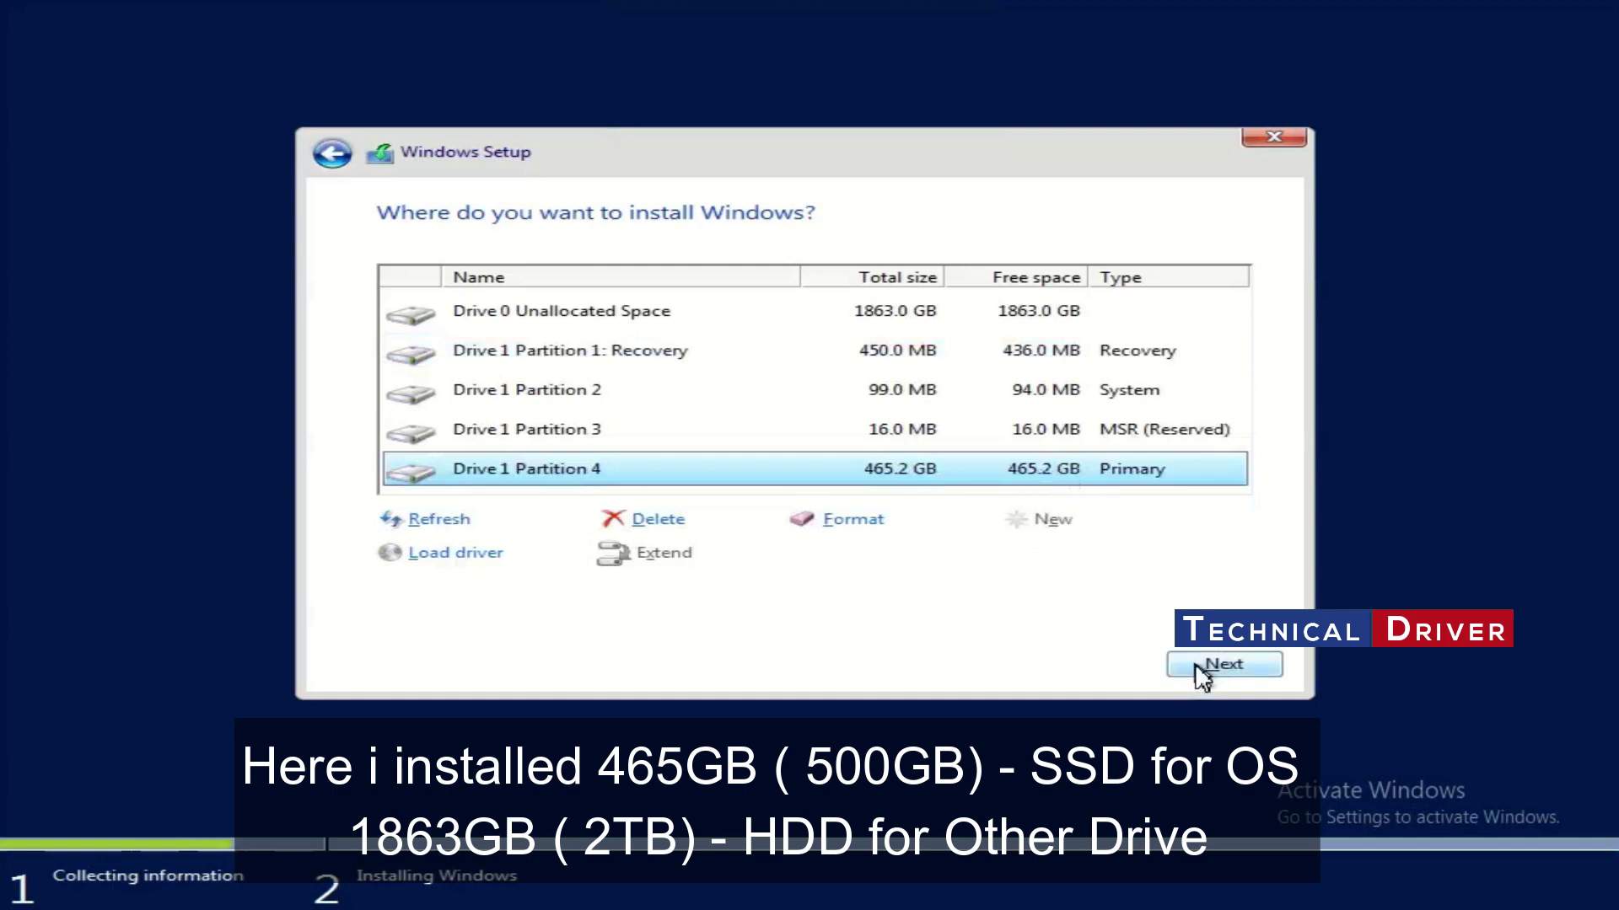
{"action": "left_click", "coordinate": [1233, 680]}
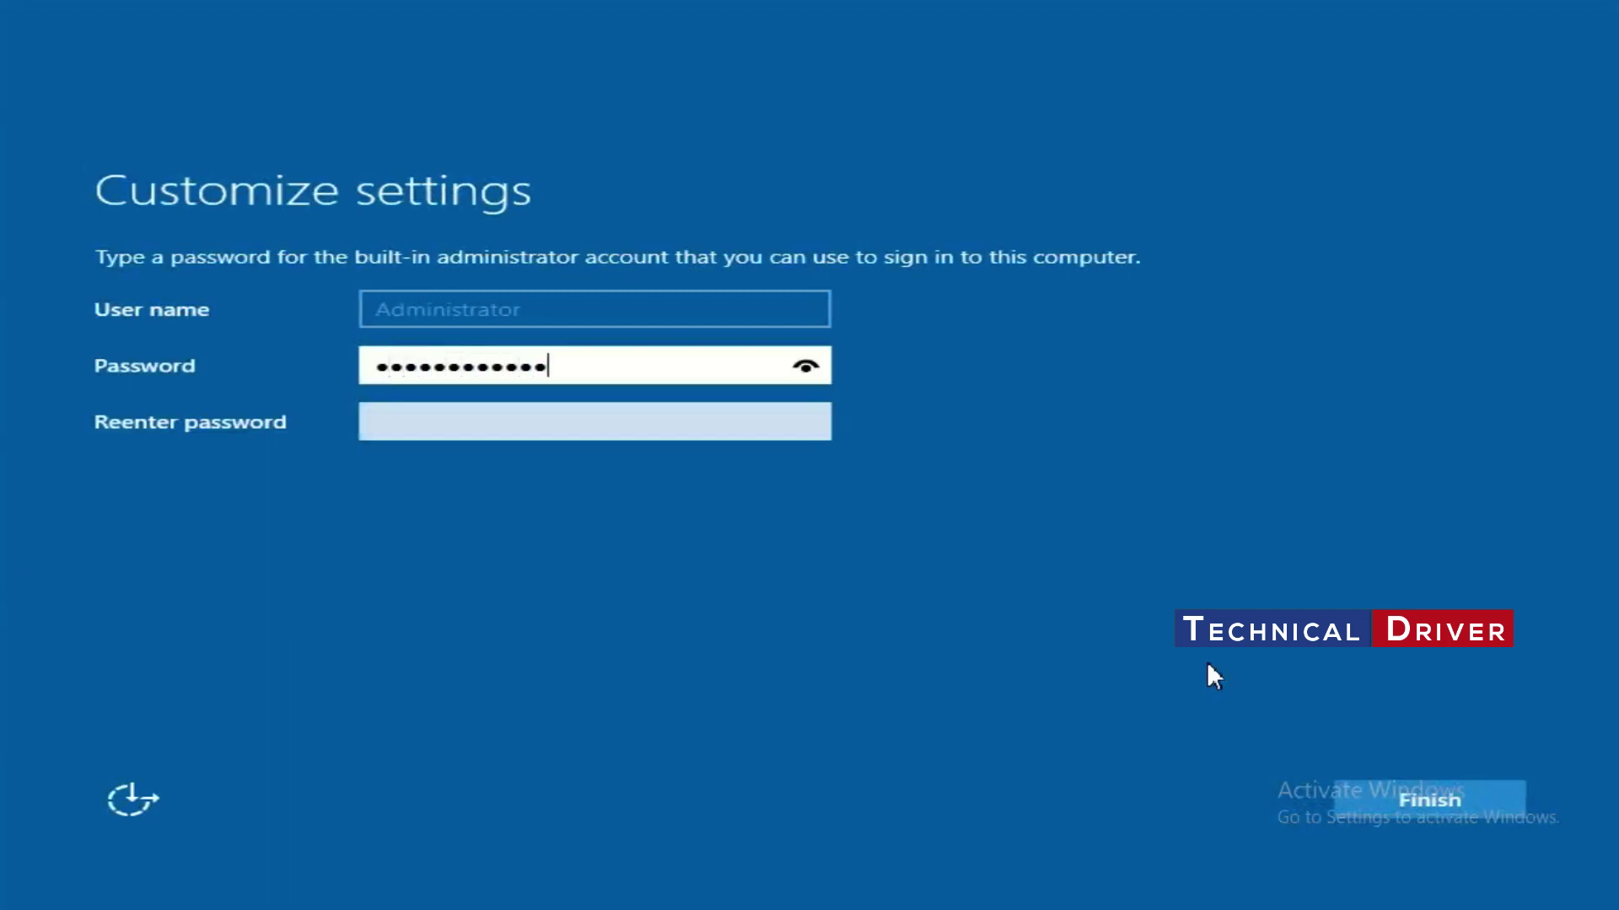
- Set and re-enter the password for the built-in administrator account, and finish the settings page
{"action": "key", "text": "Tab"}
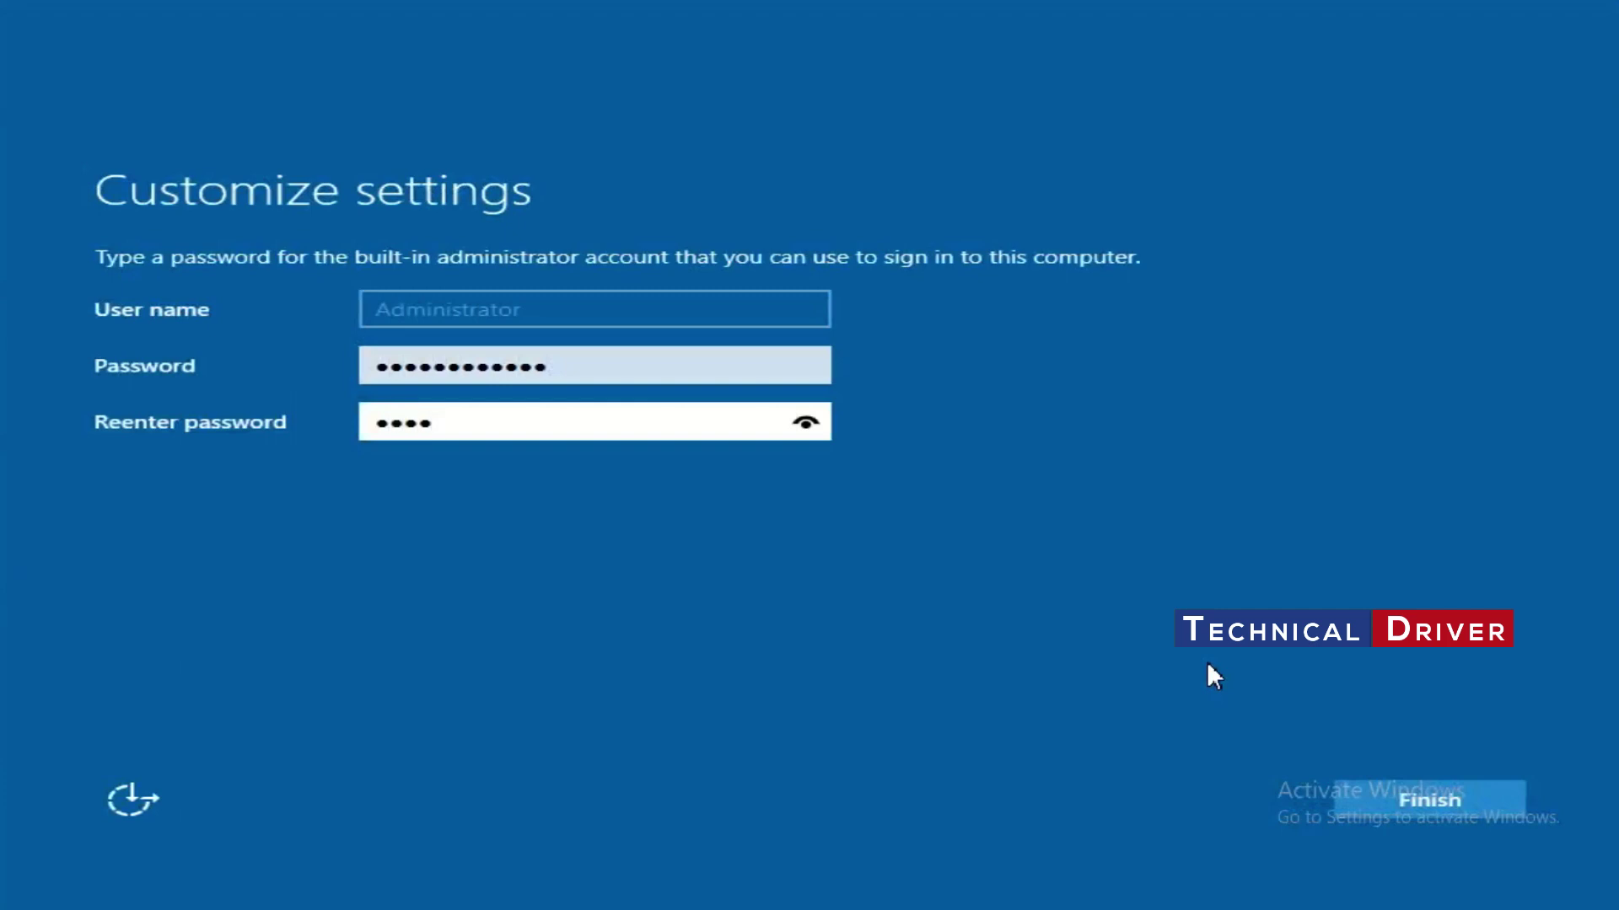
{"action": "left_click", "coordinate": [1425, 803]}
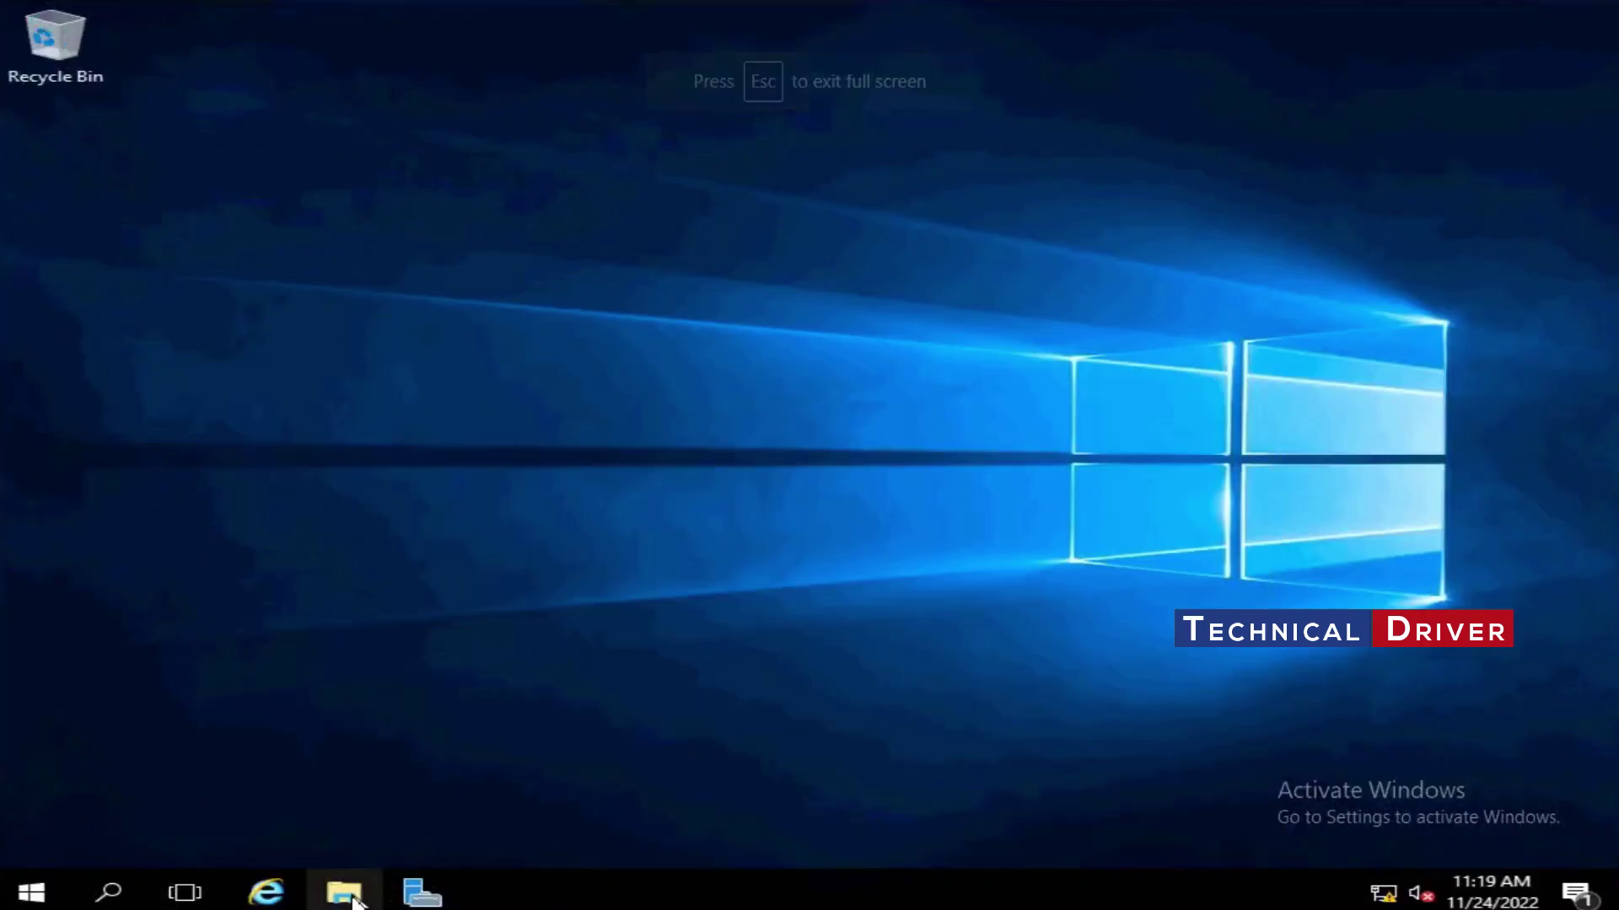
- Open Server Manager by managing This PC, go to Disk Management in Computer Management, and initialize Disk 0
{"action": "left_click", "coordinate": [350, 897]}
{"action": "right_click", "coordinate": [245, 378]}
{"action": "left_click", "coordinate": [326, 428]}
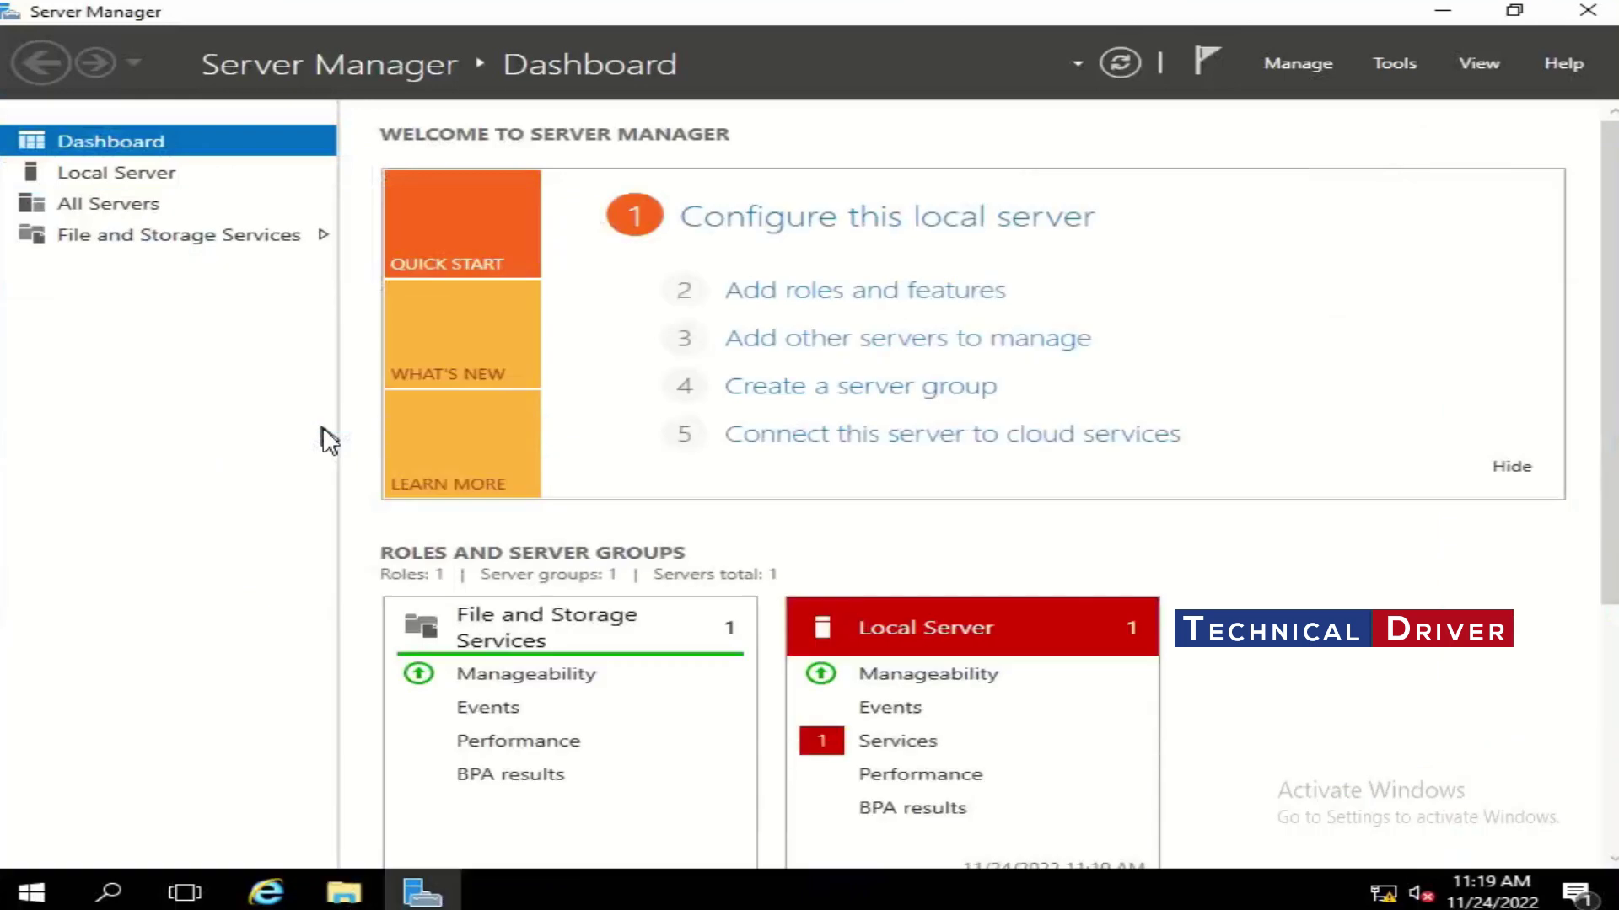
{"action": "left_click", "coordinate": [1398, 67]}
{"action": "left_click", "coordinate": [1269, 119]}
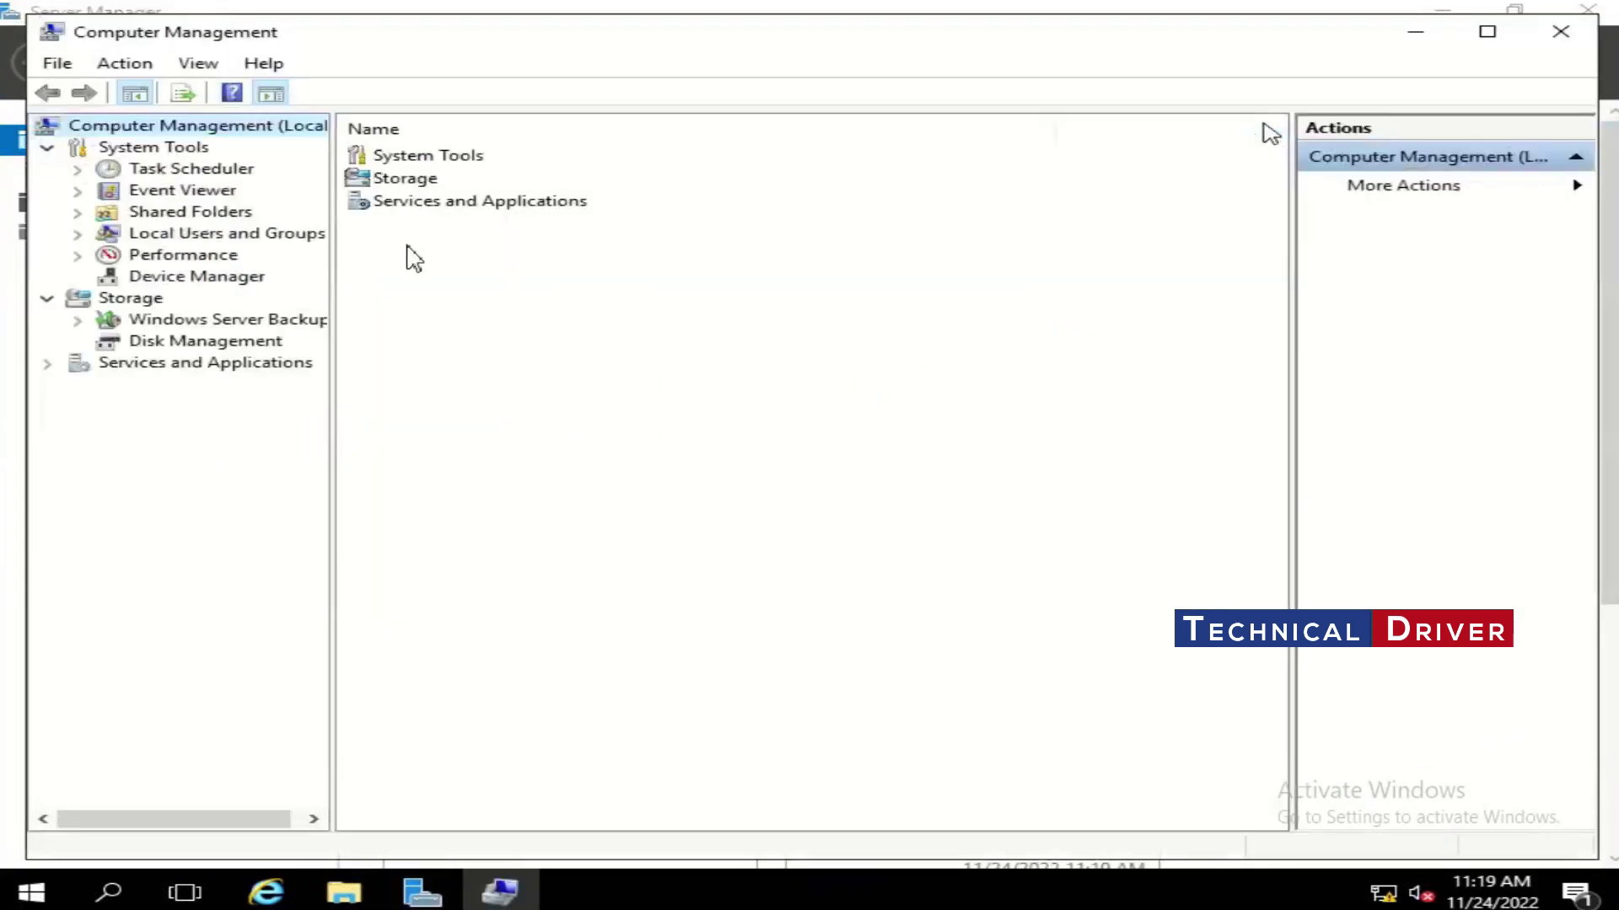
{"action": "left_click", "coordinate": [152, 344]}
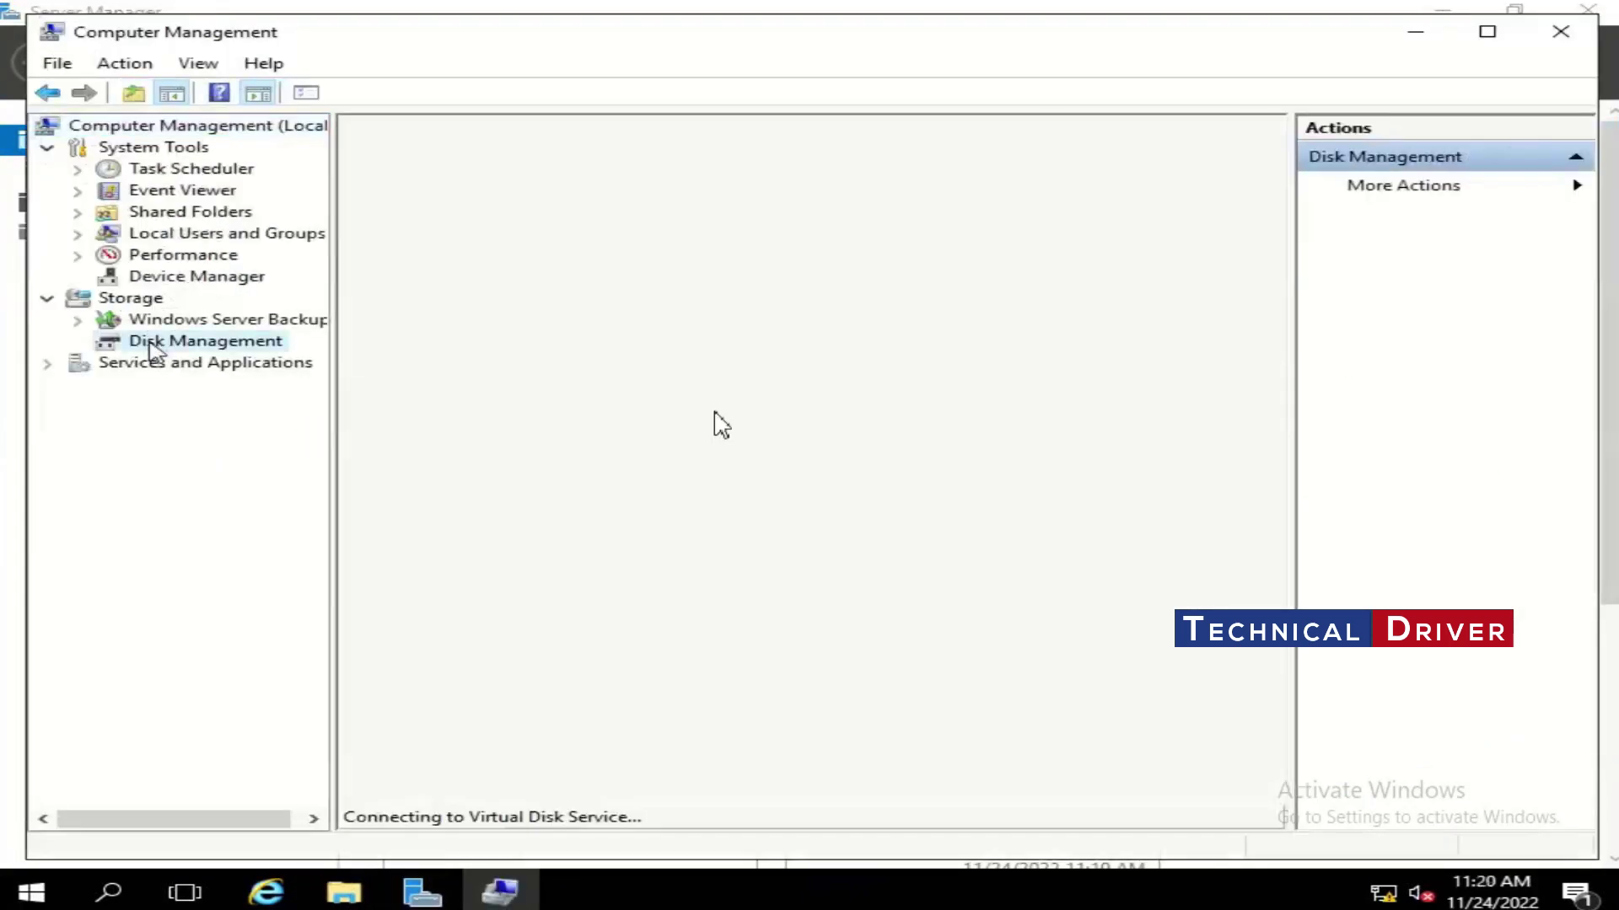
{"action": "left_click", "coordinate": [910, 592]}
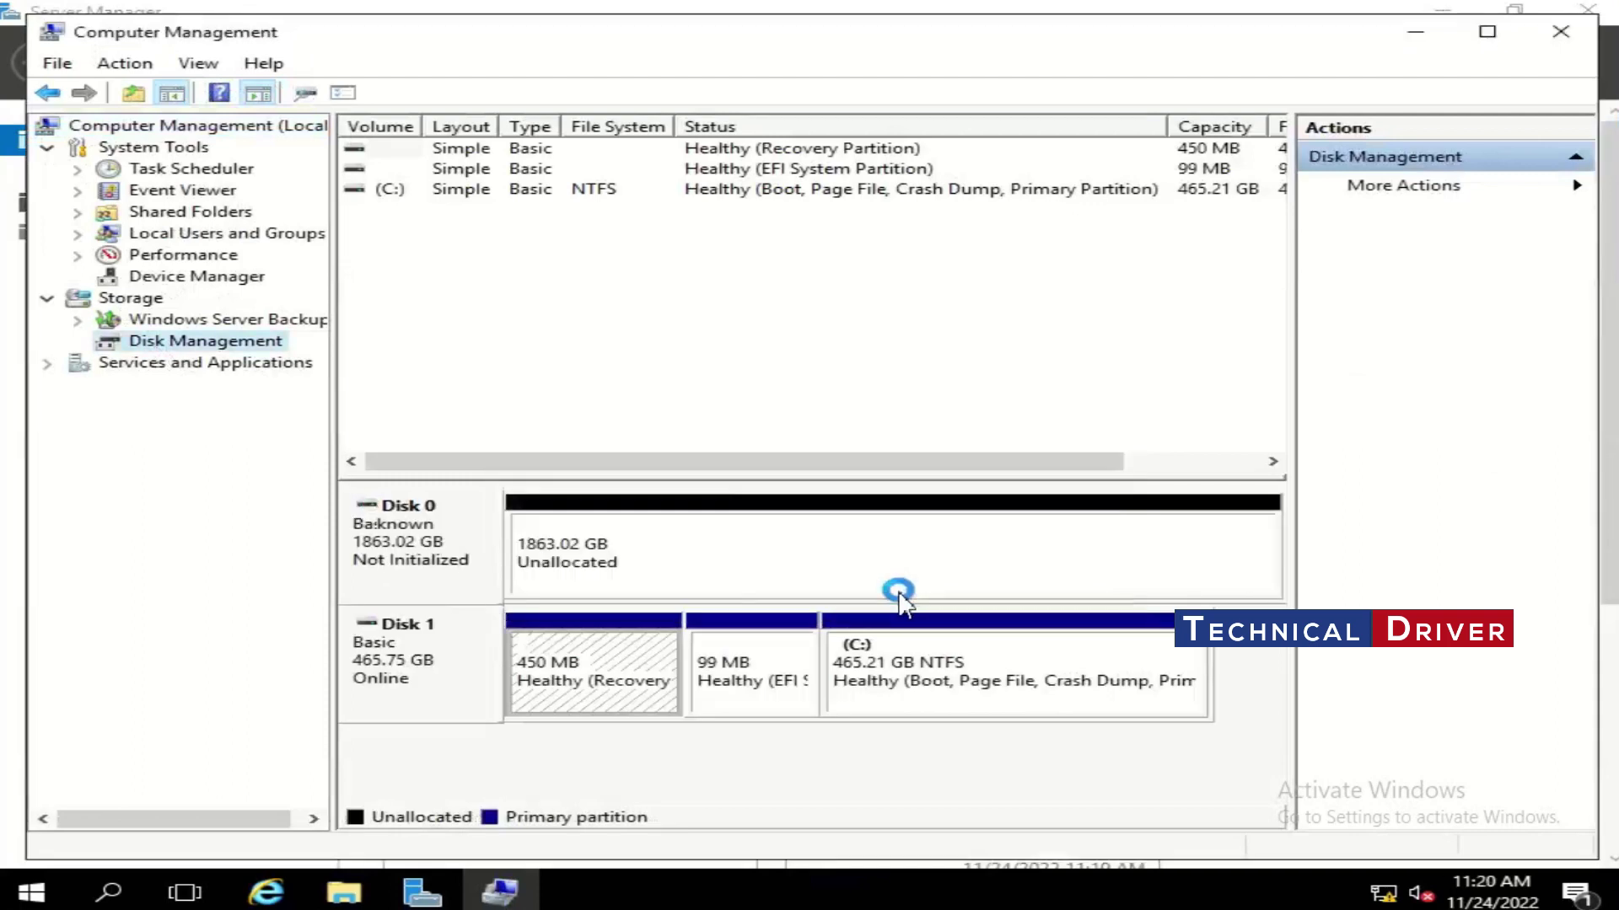
- Create a simple volume of 907600 MB on Disk 0 with drive letter D and the default format settings
{"action": "left_click", "coordinate": [671, 552]}
{"action": "right_click", "coordinate": [697, 561]}
{"action": "left_click", "coordinate": [723, 560]}
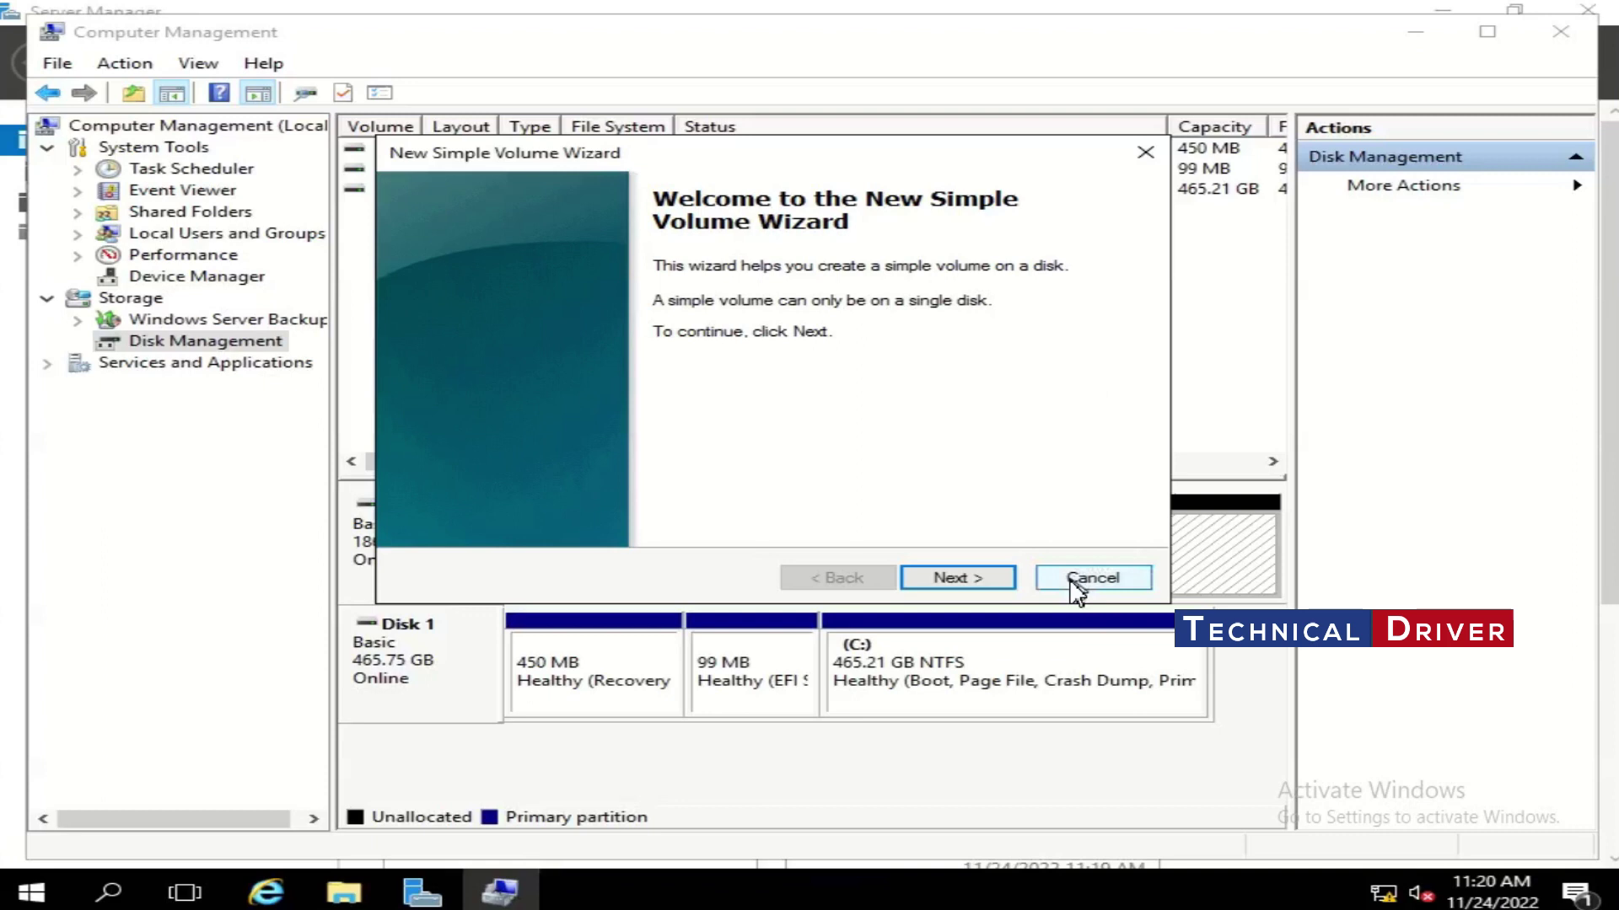
{"action": "left_click", "coordinate": [957, 578]}
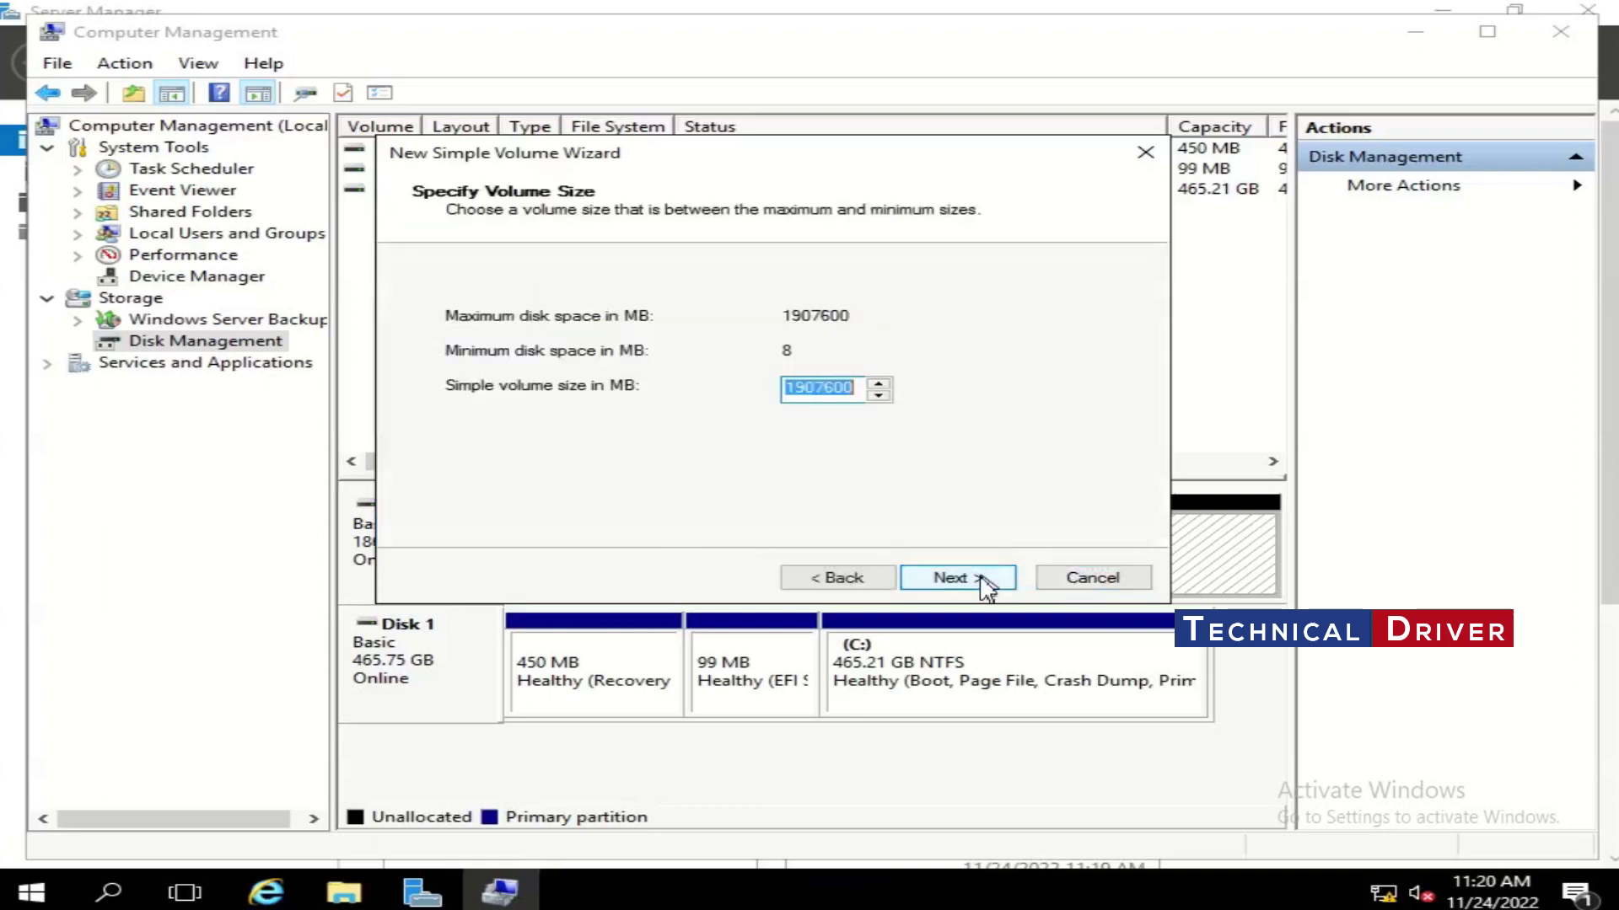
{"action": "left_click", "coordinate": [810, 388]}
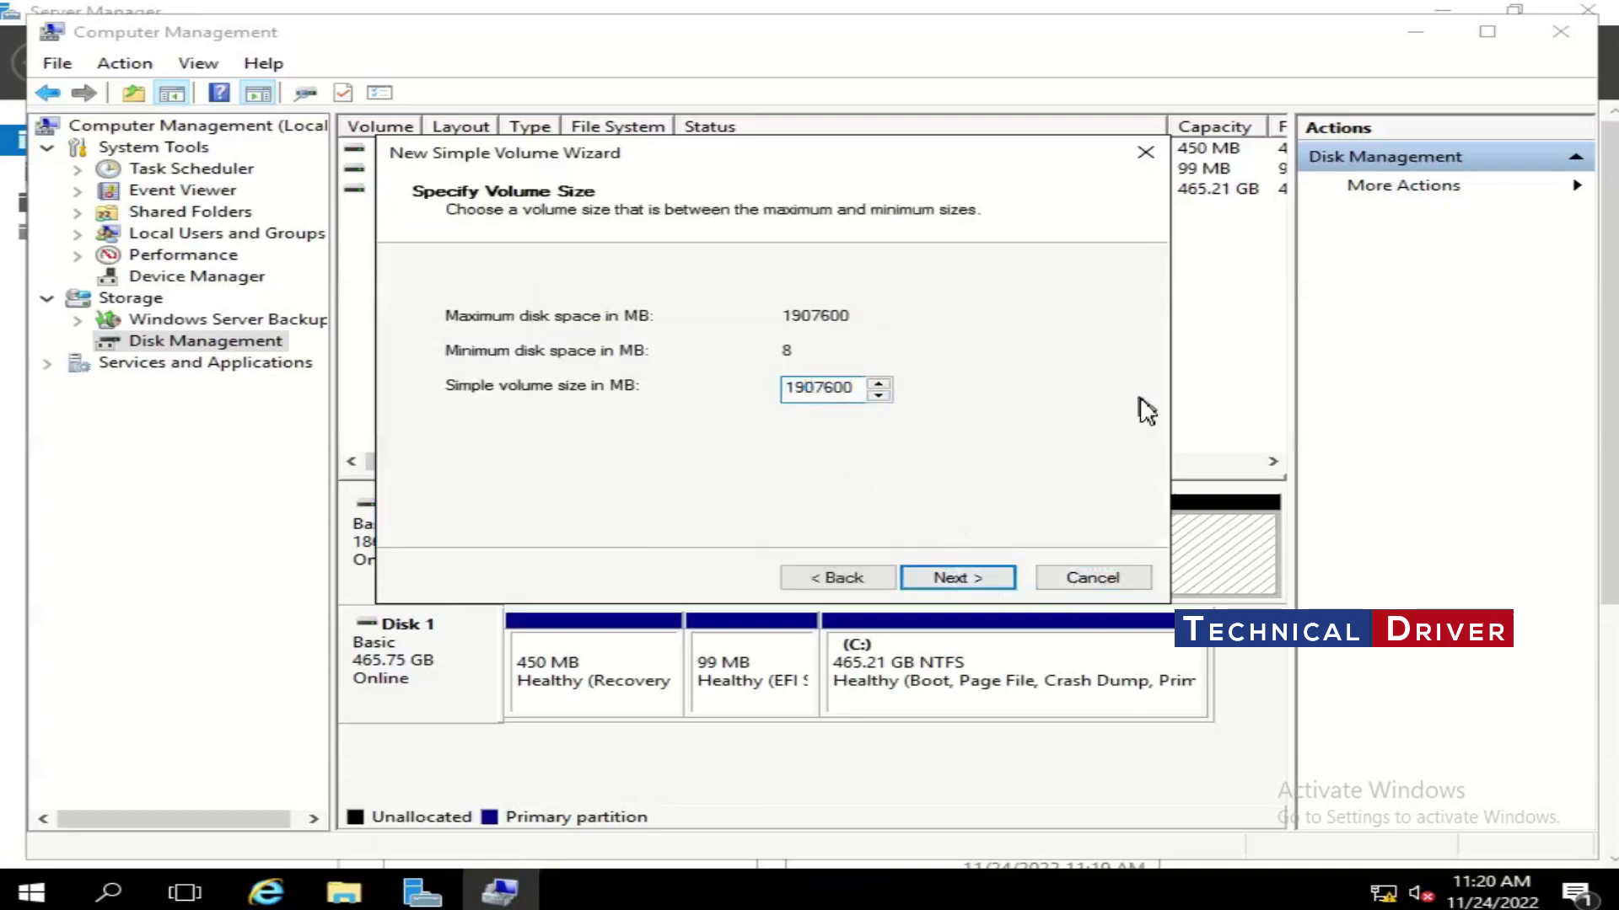
{"action": "left_click", "coordinate": [947, 580]}
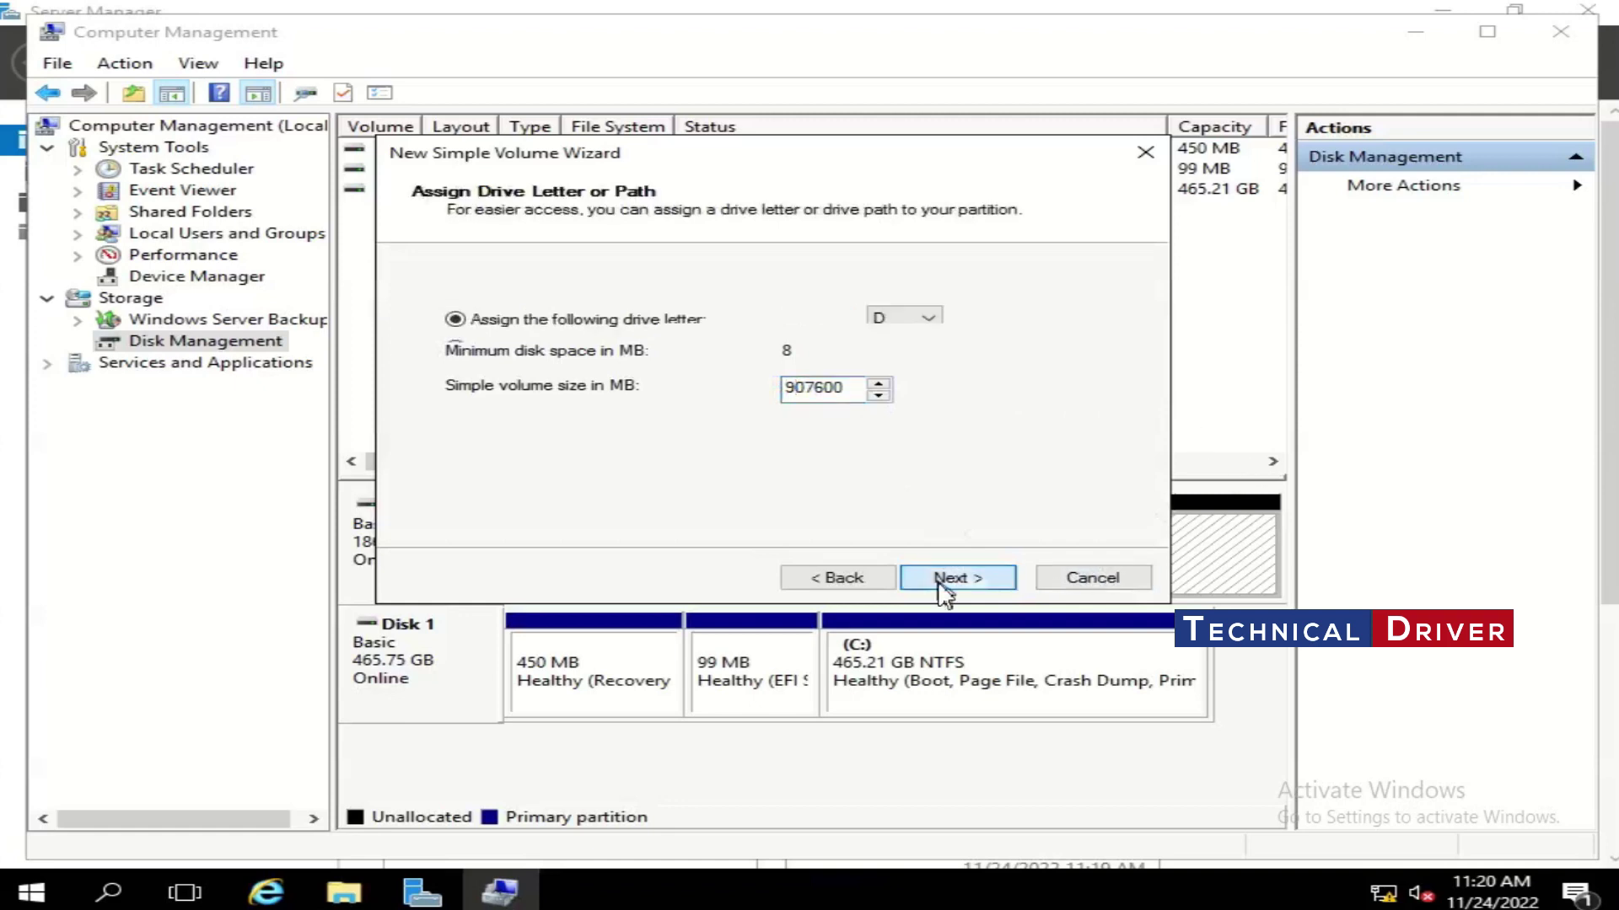
{"action": "left_click", "coordinate": [947, 580]}
{"action": "left_click", "coordinate": [946, 580]}
{"action": "left_click", "coordinate": [945, 580]}
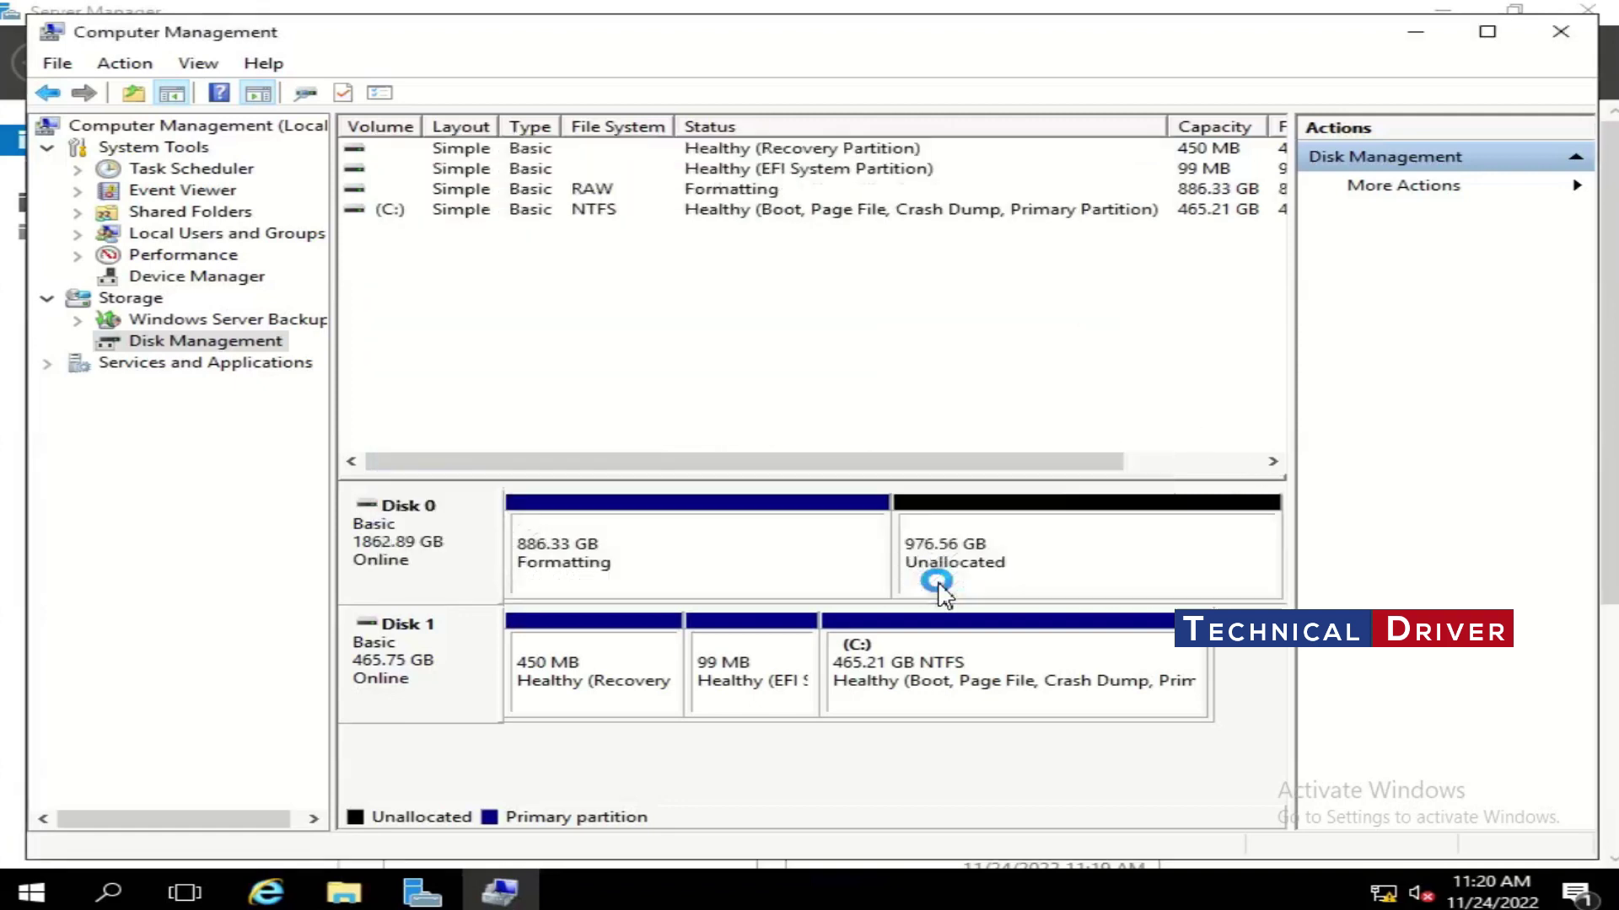
- Create a second simple volume from the remaining unallocated space on Disk 0 with default settings, and view the drives in This PC
{"action": "left_click", "coordinate": [997, 559]}
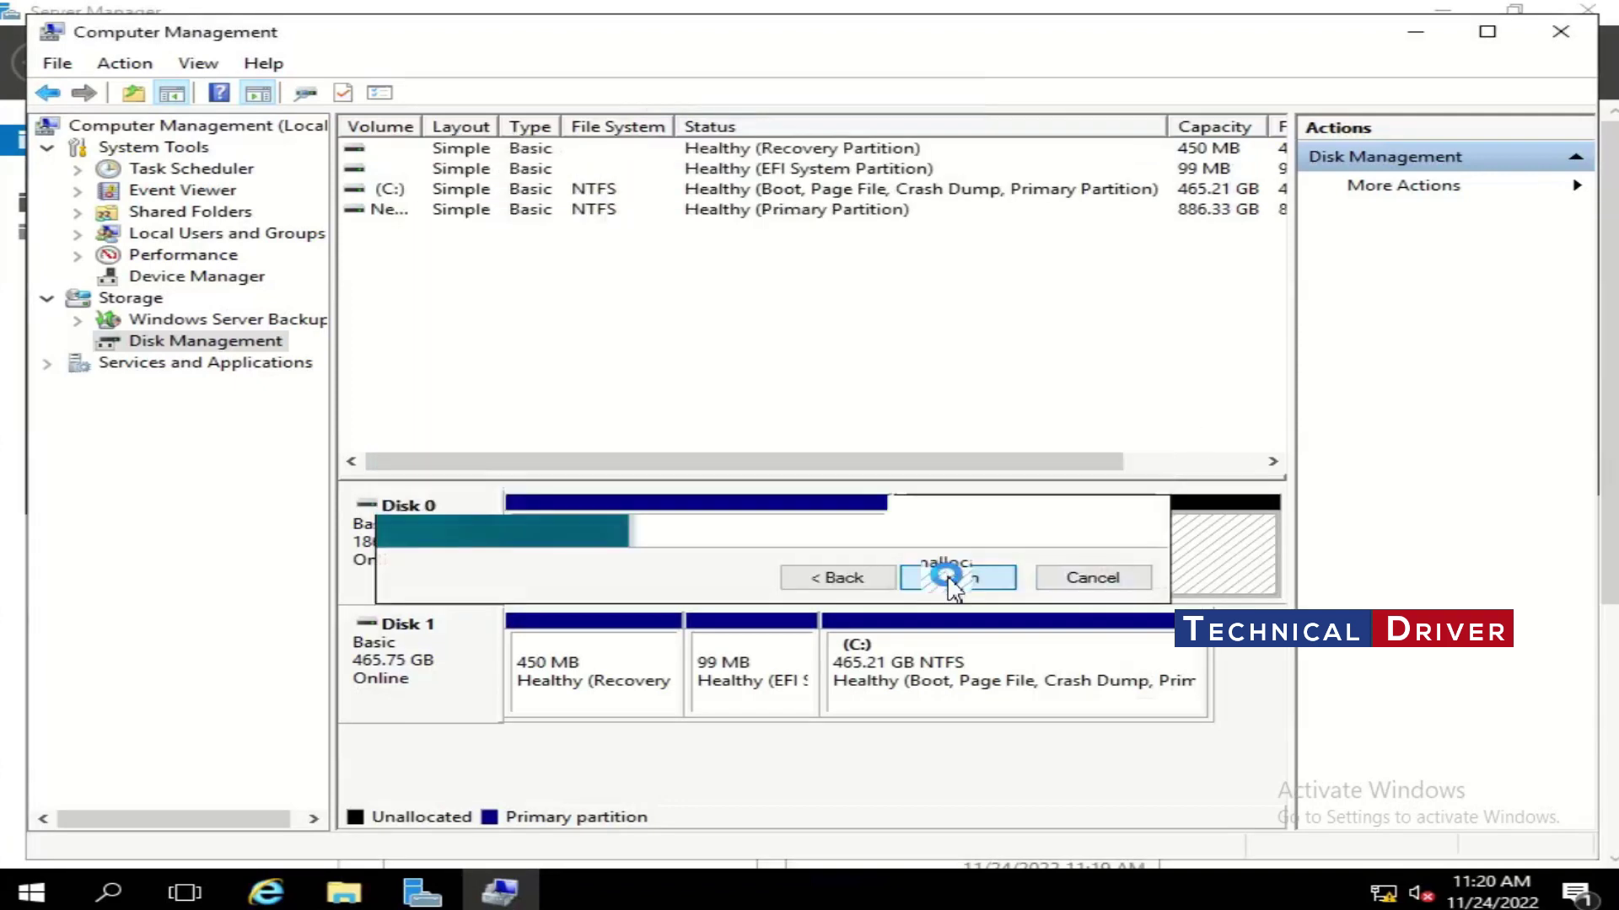
{"action": "left_click", "coordinate": [947, 576]}
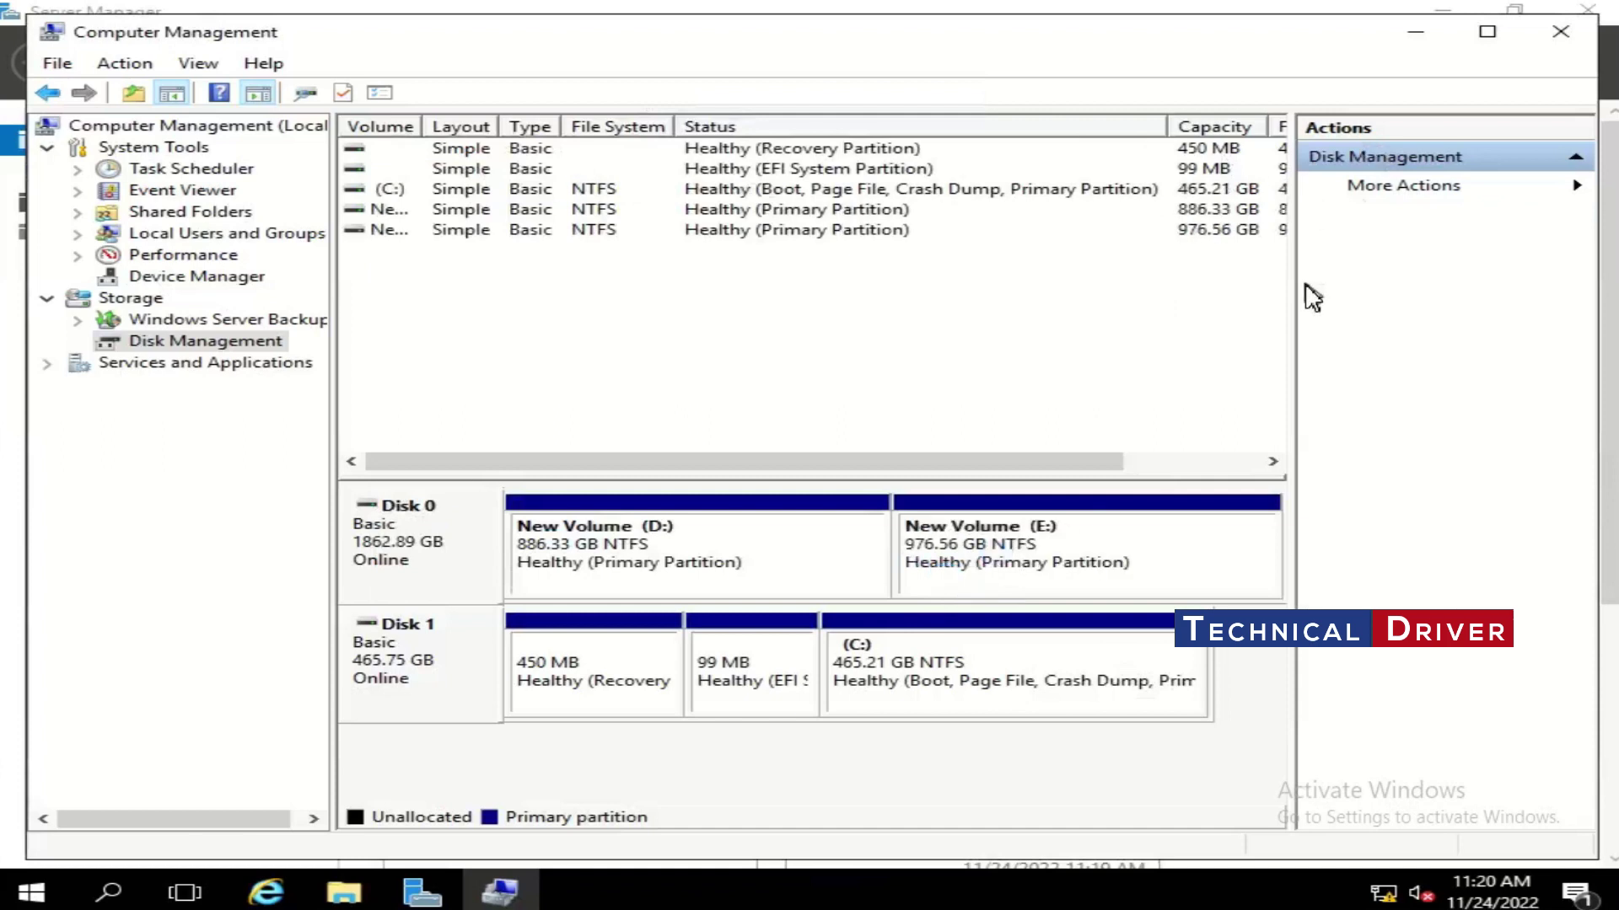
{"action": "left_click", "coordinate": [1559, 32]}
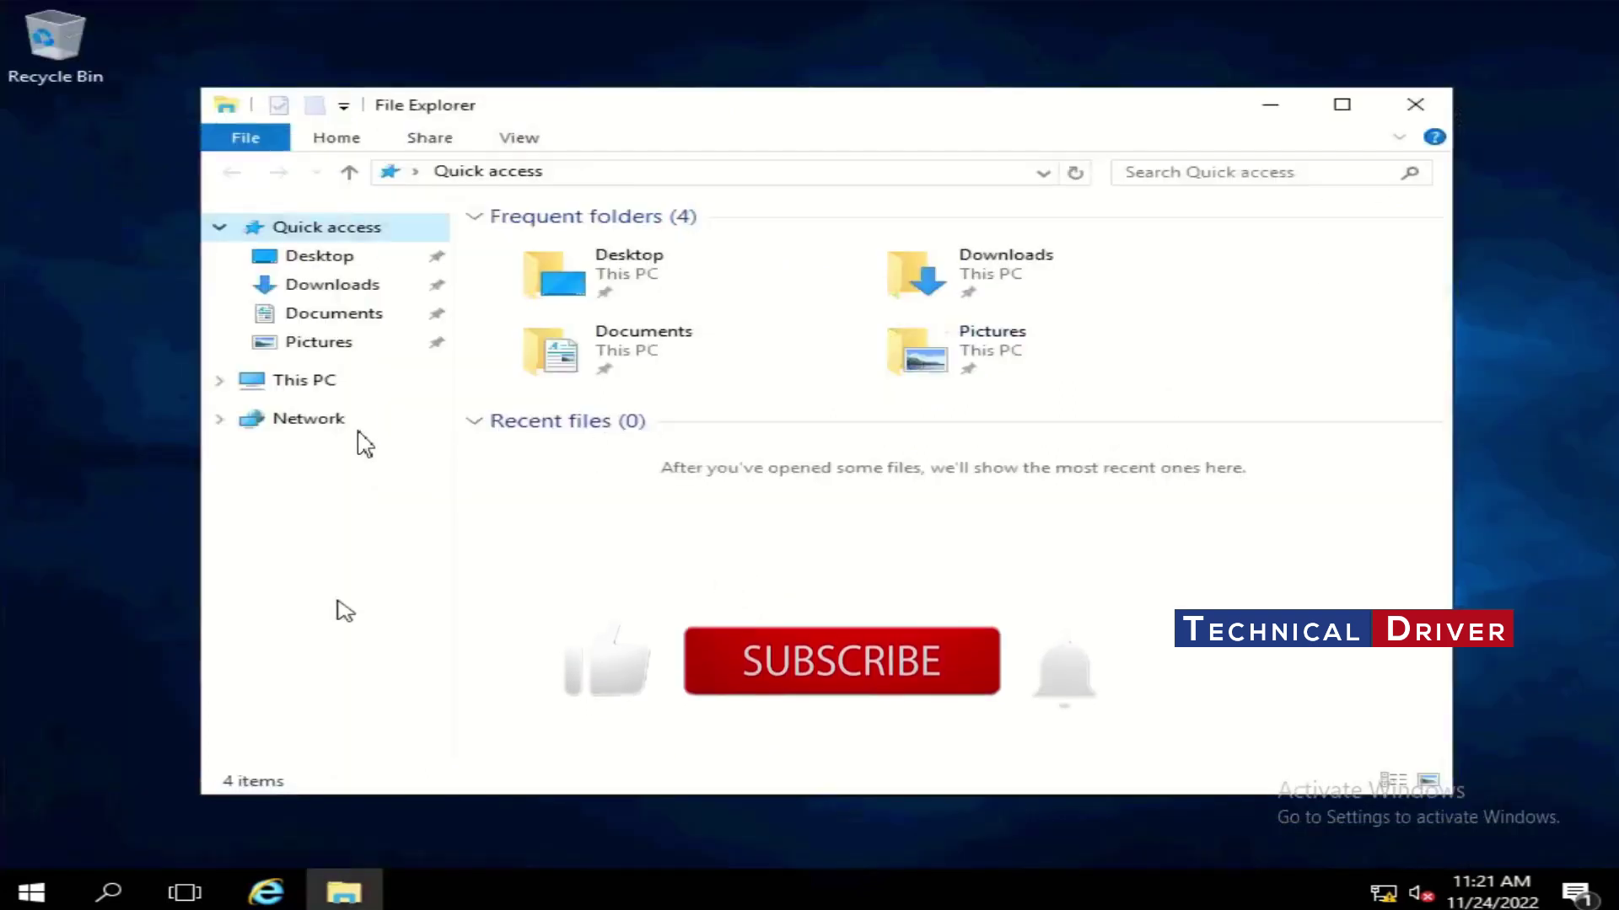
{"action": "left_click", "coordinate": [318, 389]}
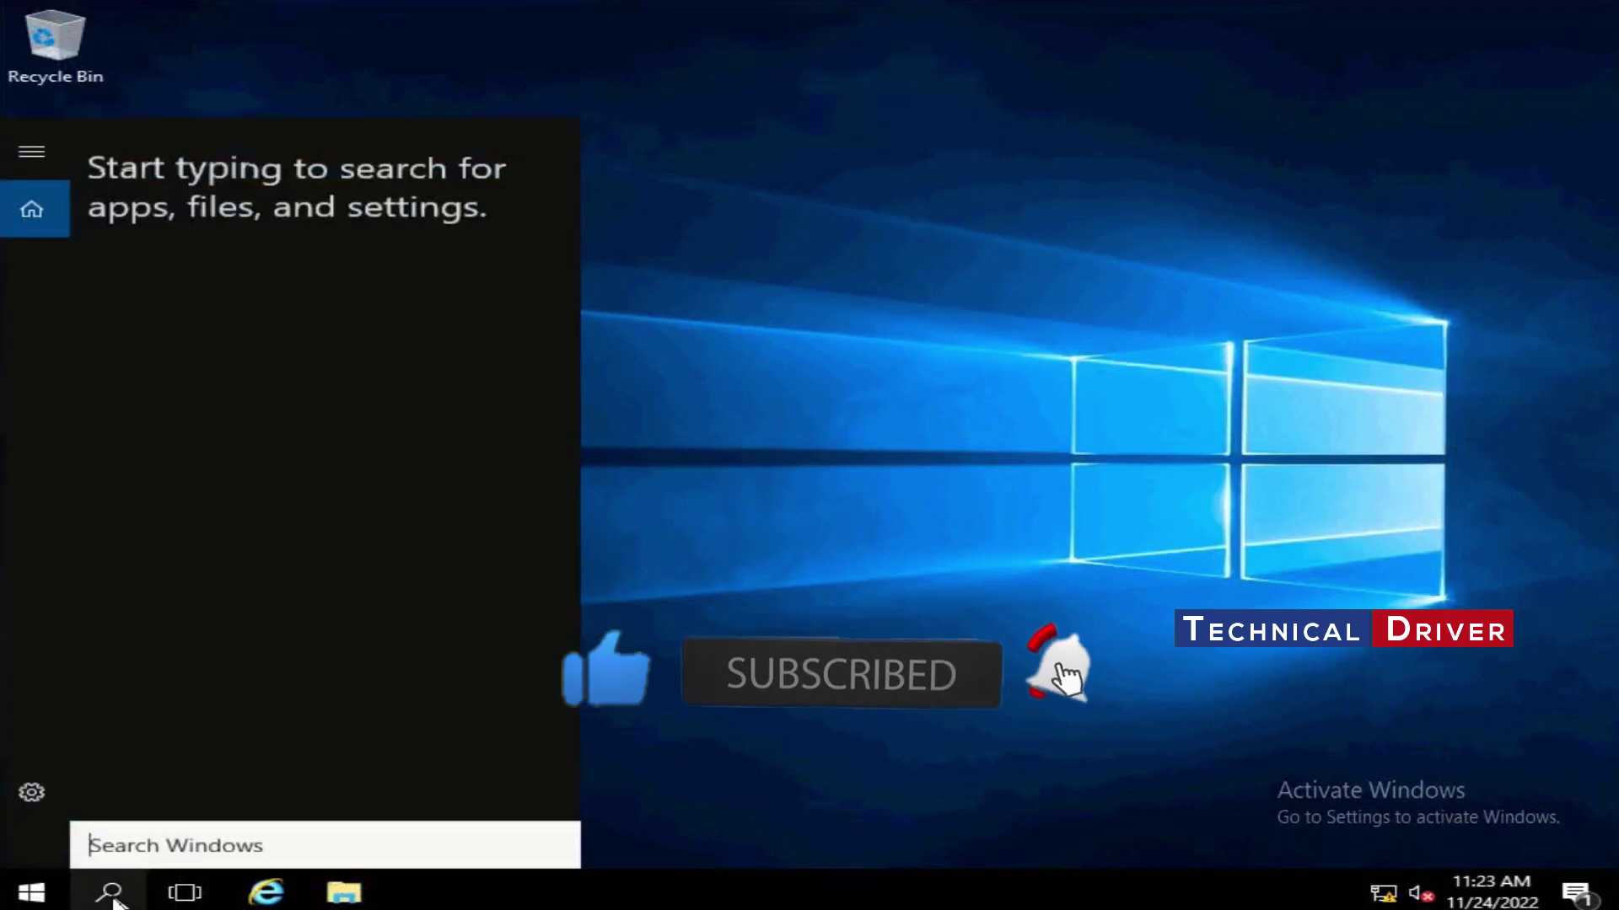
- Open Programs and Features in Control Panel and start the Add Roles and Features Wizard from turning Windows features on or off
{"action": "type", "text": "control"}
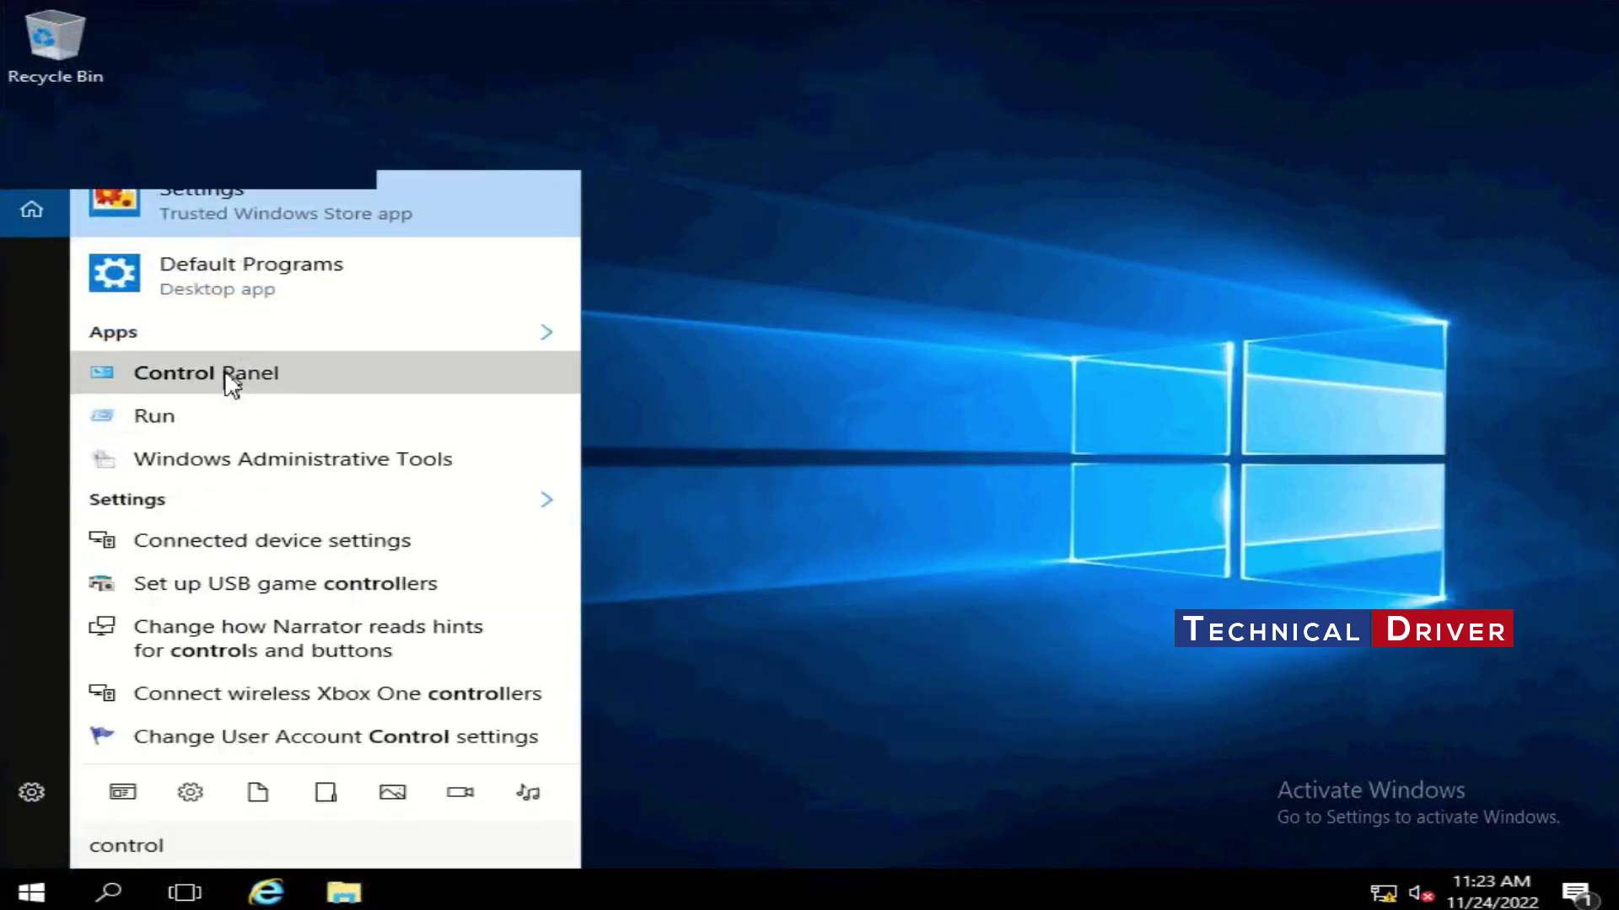
{"action": "left_click", "coordinate": [224, 374]}
{"action": "left_click", "coordinate": [499, 504]}
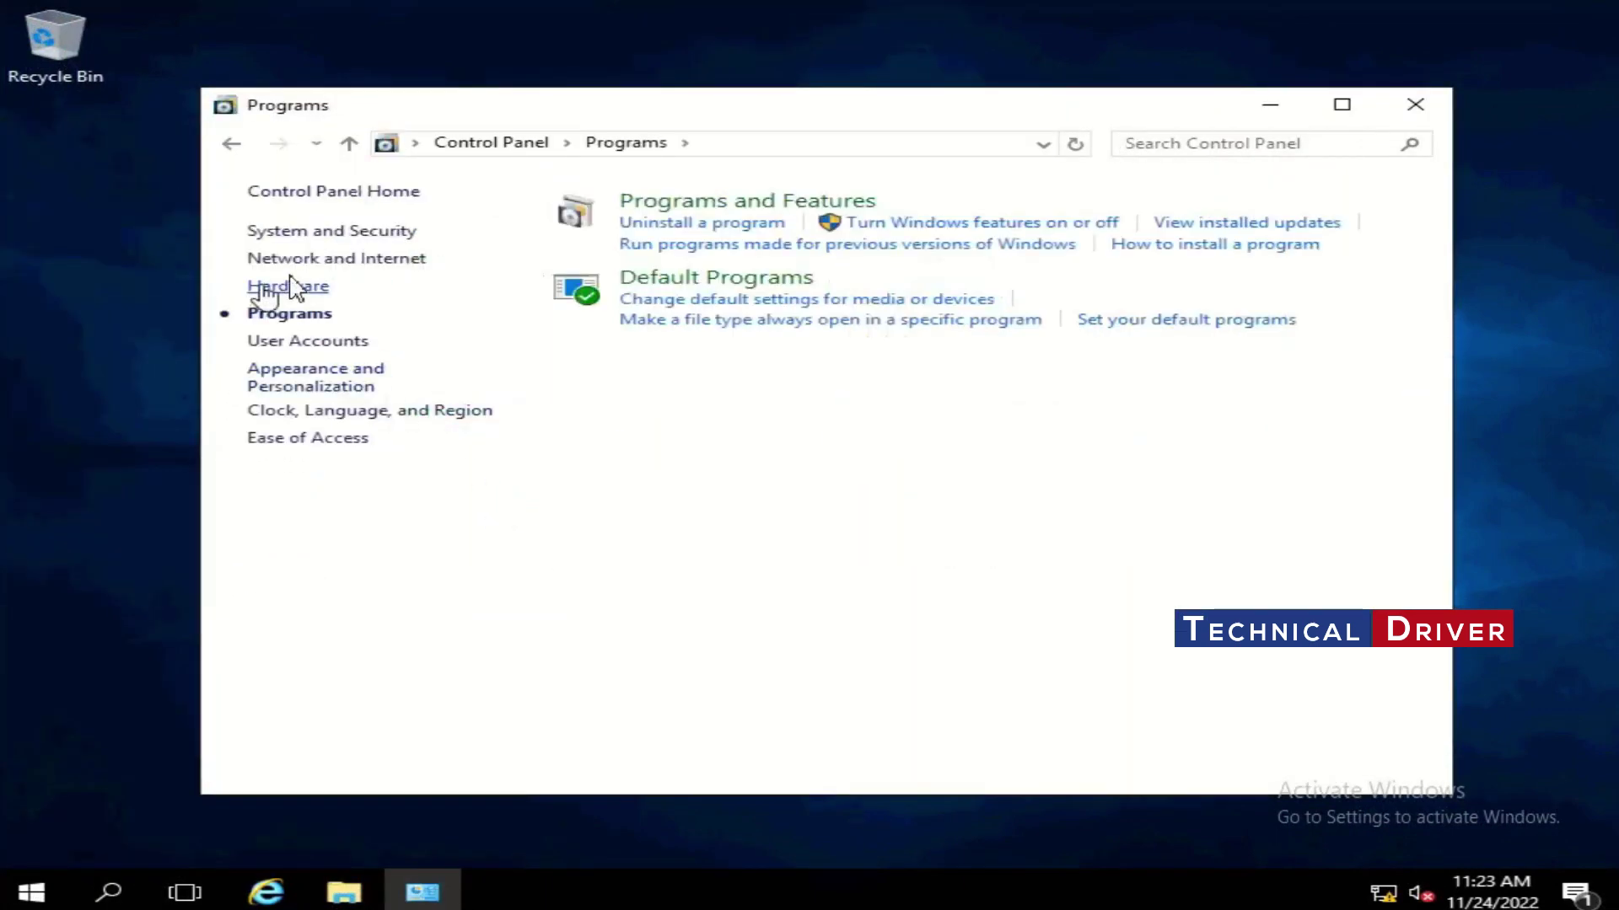
{"action": "left_click", "coordinate": [763, 207]}
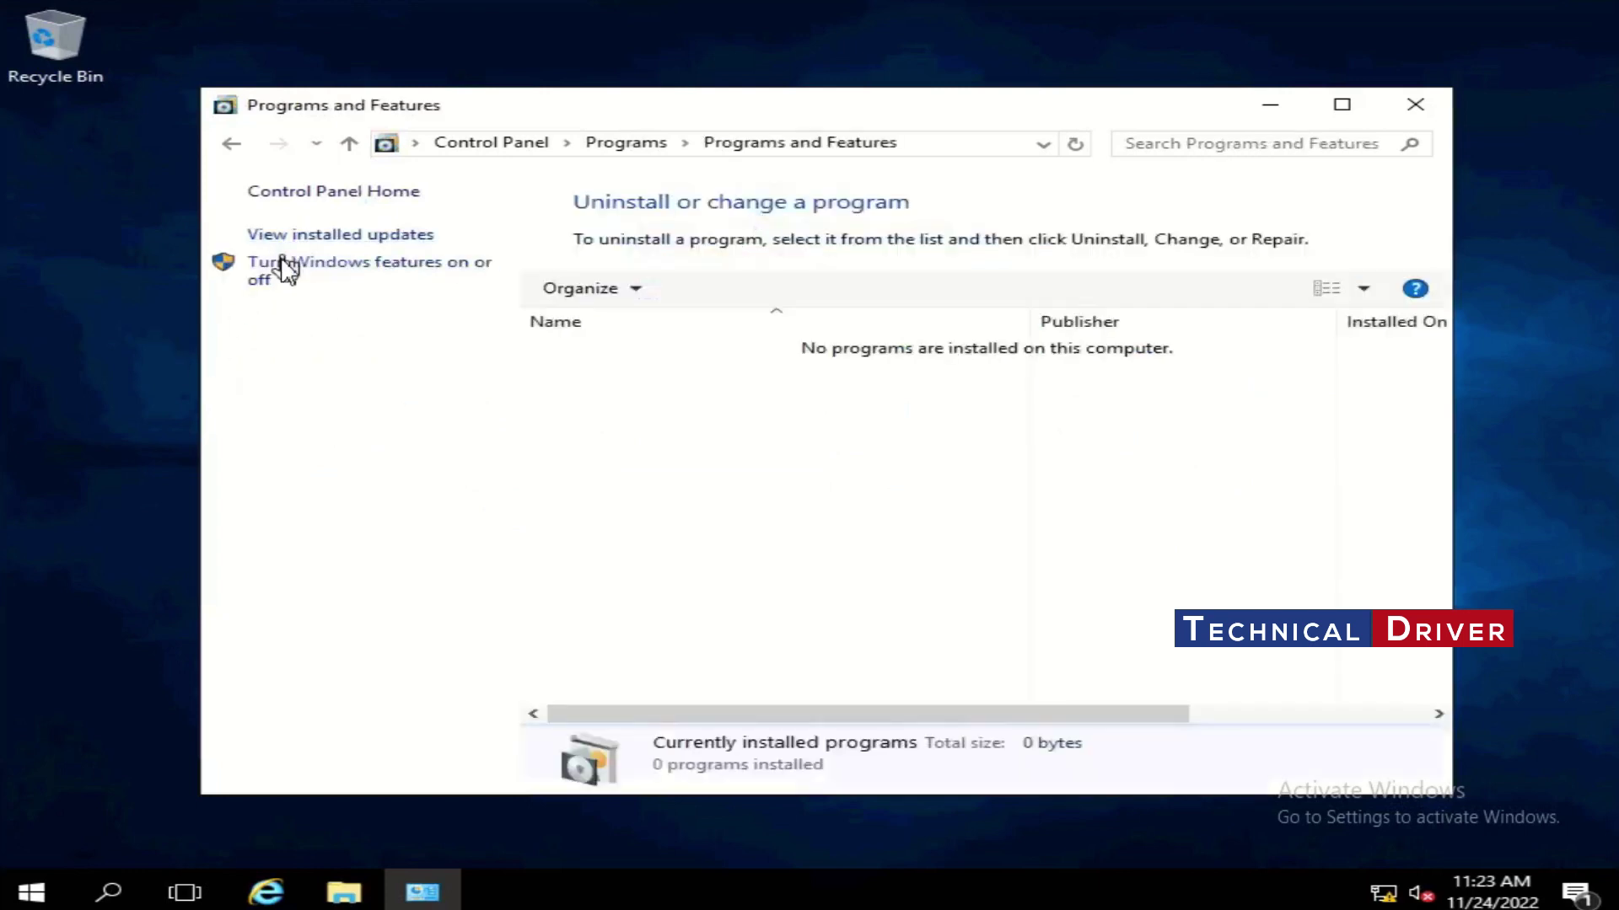
{"action": "left_click", "coordinate": [274, 263]}
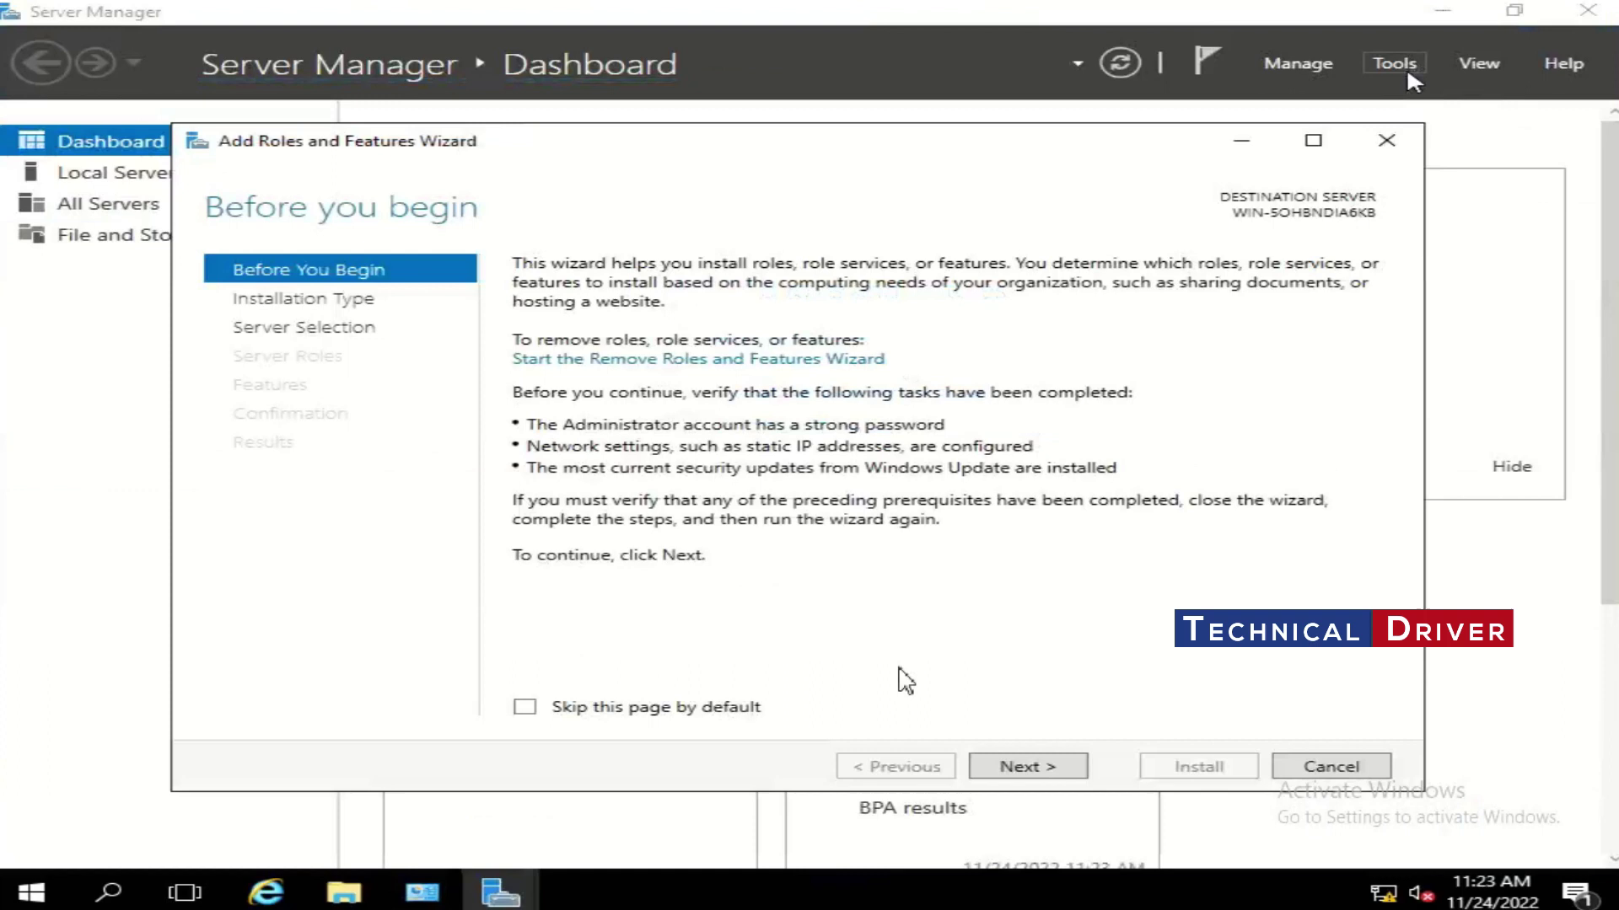
- Keep the default installation type and destination server, and add the Web Server (IIS) role with its management tools
{"action": "left_click", "coordinate": [1045, 782]}
{"action": "left_click", "coordinate": [1045, 782]}
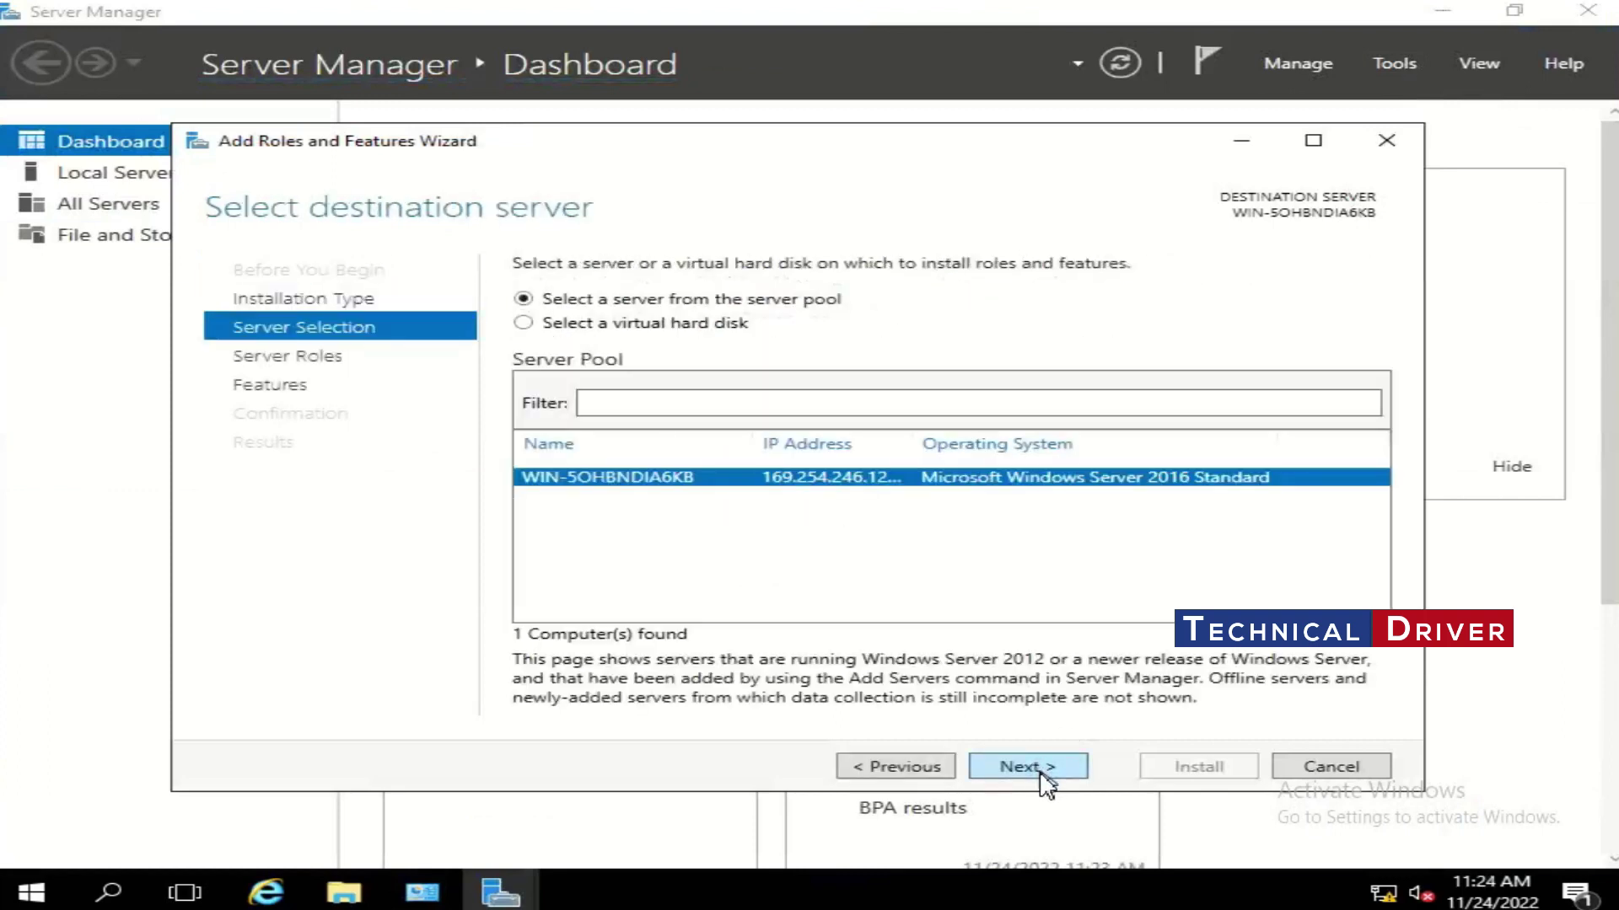
{"action": "left_click", "coordinate": [1046, 783]}
{"action": "scroll", "coordinate": [1027, 693], "scroll_direction": "down", "scroll_amount": 1}
{"action": "scroll", "coordinate": [1026, 693], "scroll_direction": "down", "scroll_amount": 1}
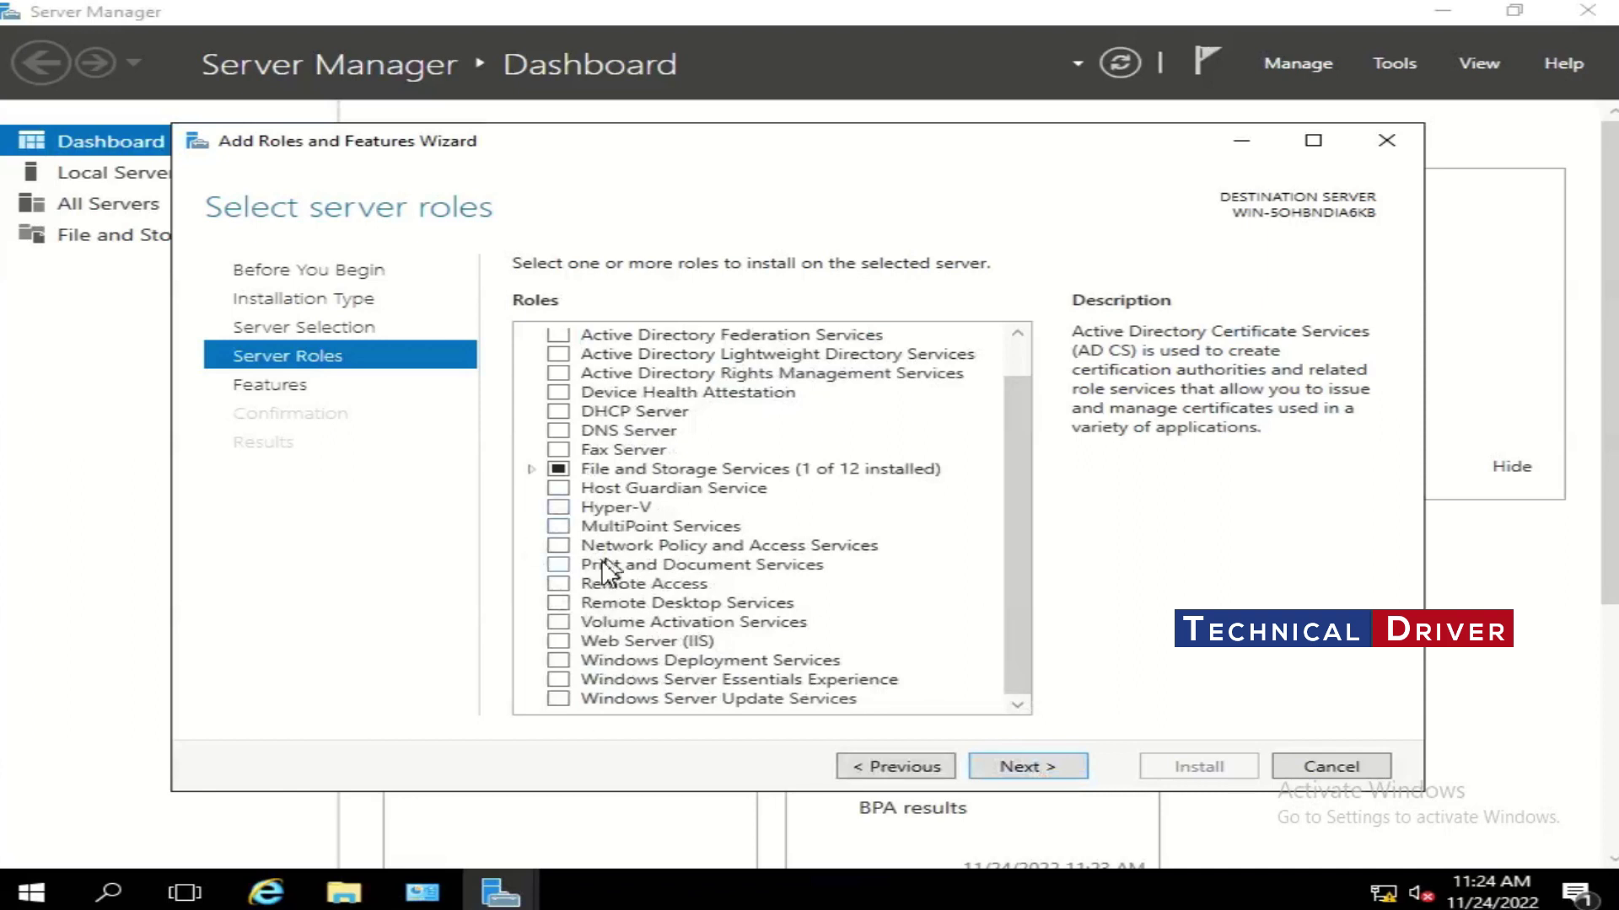
{"action": "left_click", "coordinate": [559, 641]}
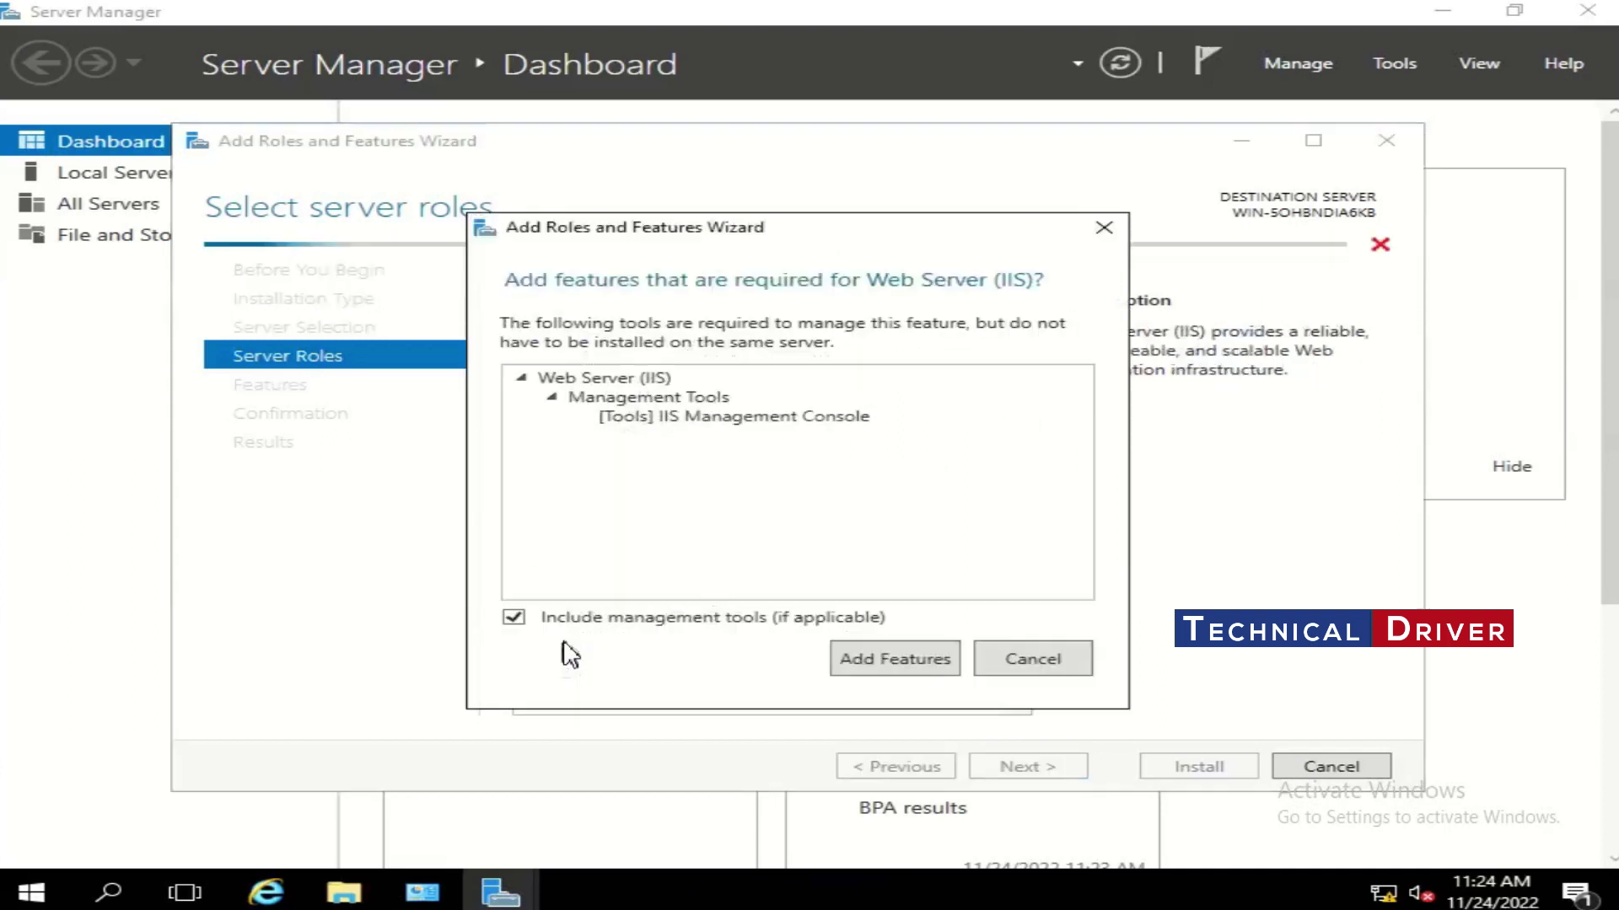
{"action": "left_click", "coordinate": [894, 659]}
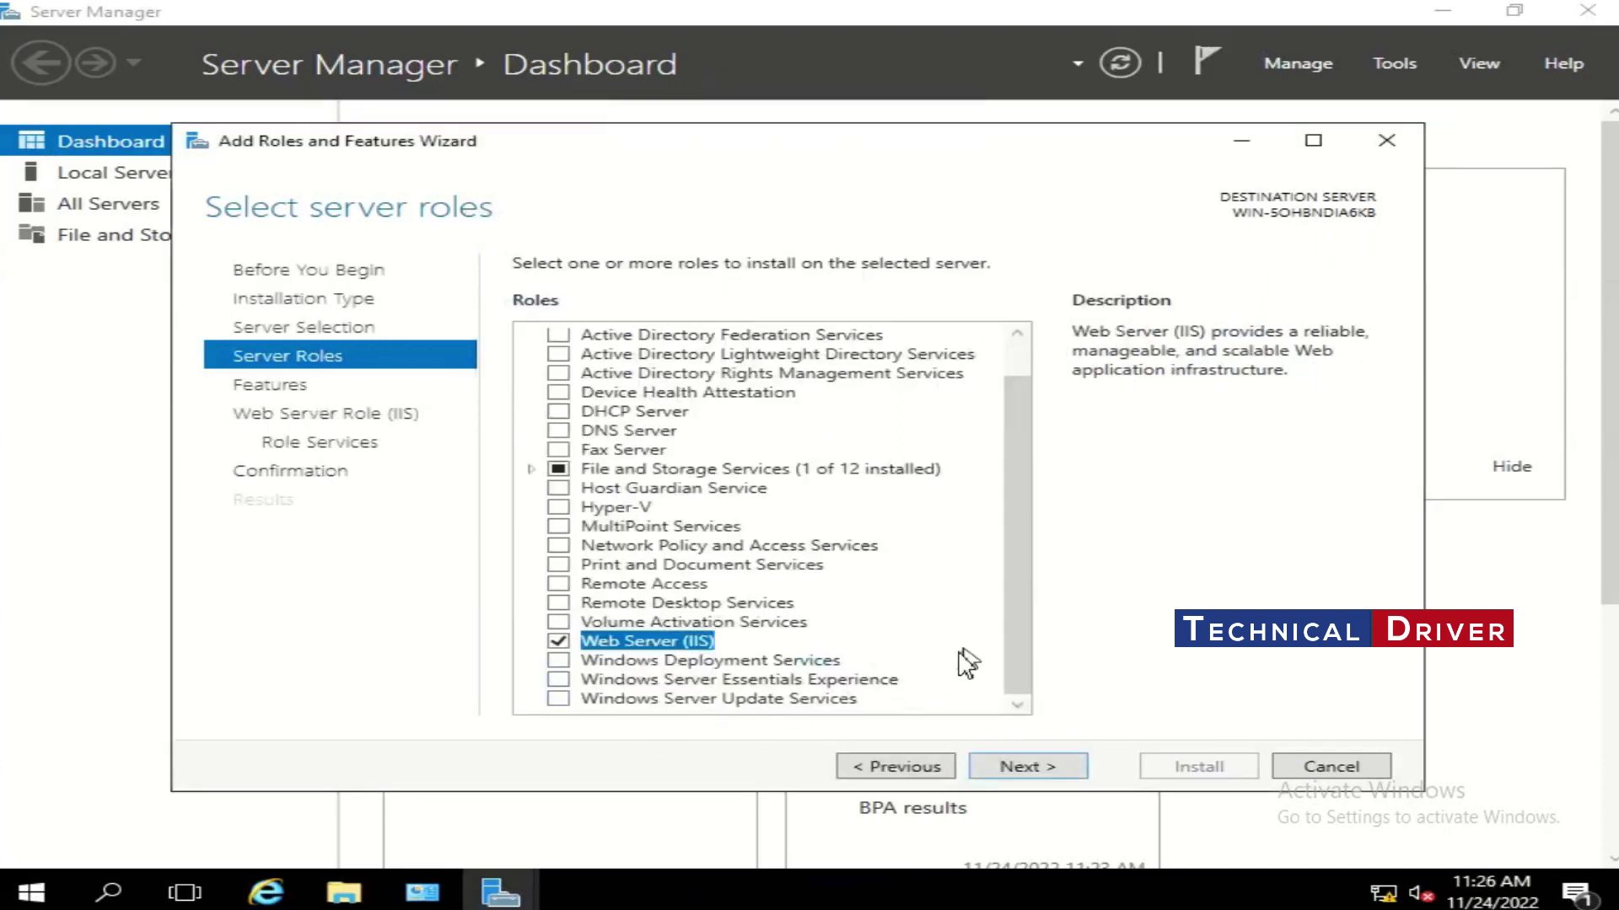
{"action": "left_click", "coordinate": [1015, 766]}
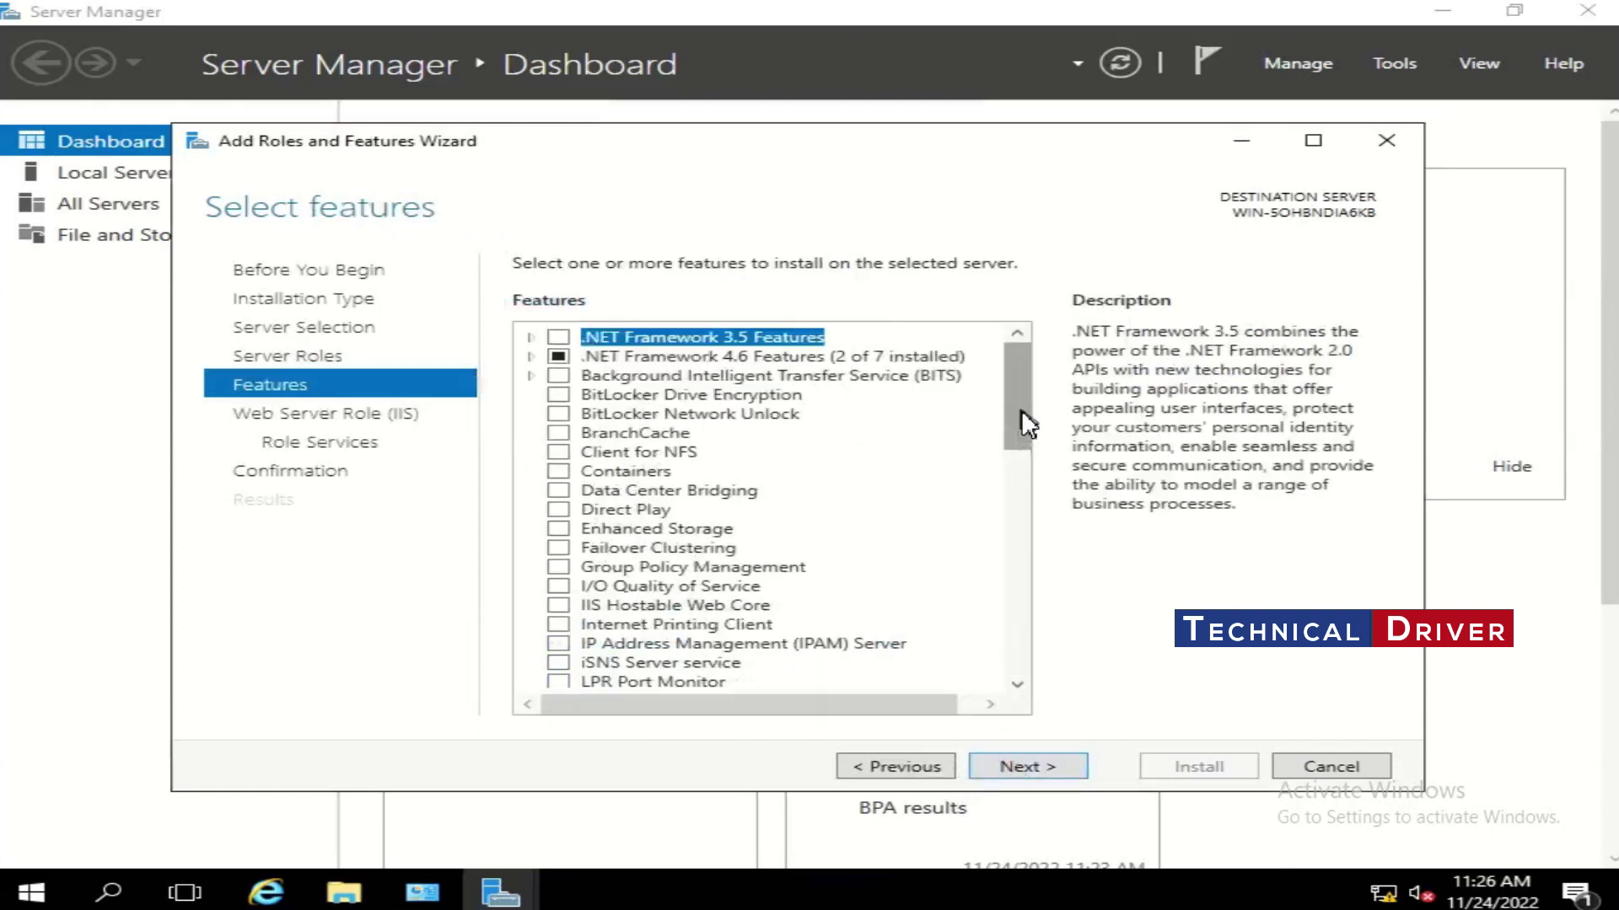
- Select .NET Framework 3.5 Features together with HTTP Activation, adding the features it requires
{"action": "left_click", "coordinate": [558, 338]}
{"action": "left_click", "coordinate": [531, 337]}
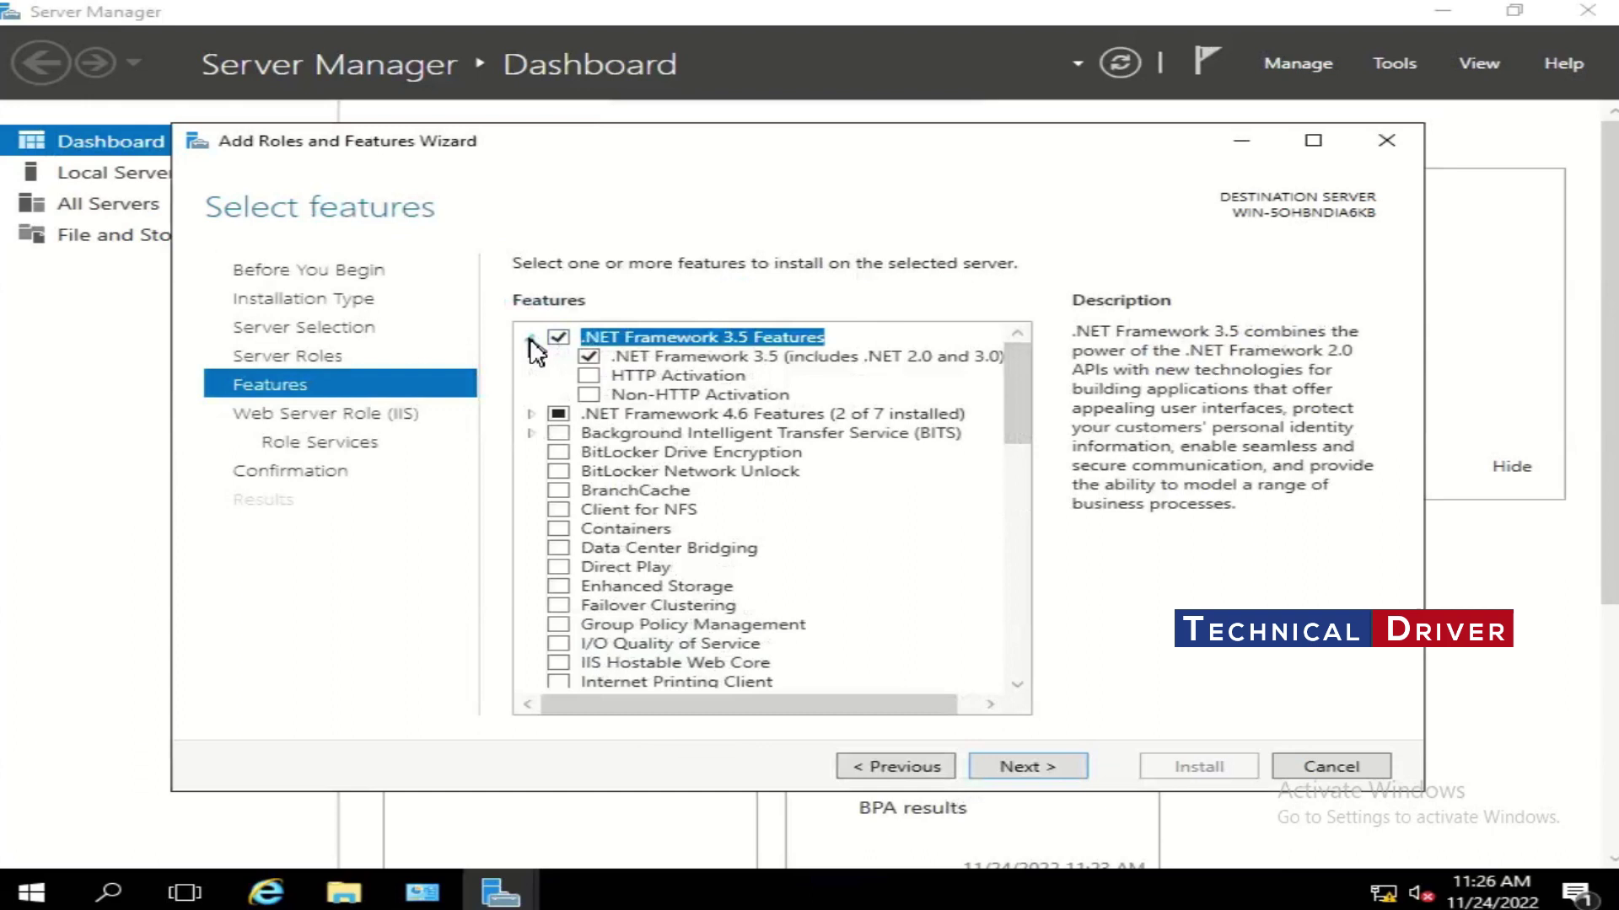
{"action": "left_click", "coordinate": [590, 376]}
{"action": "left_click", "coordinate": [867, 666]}
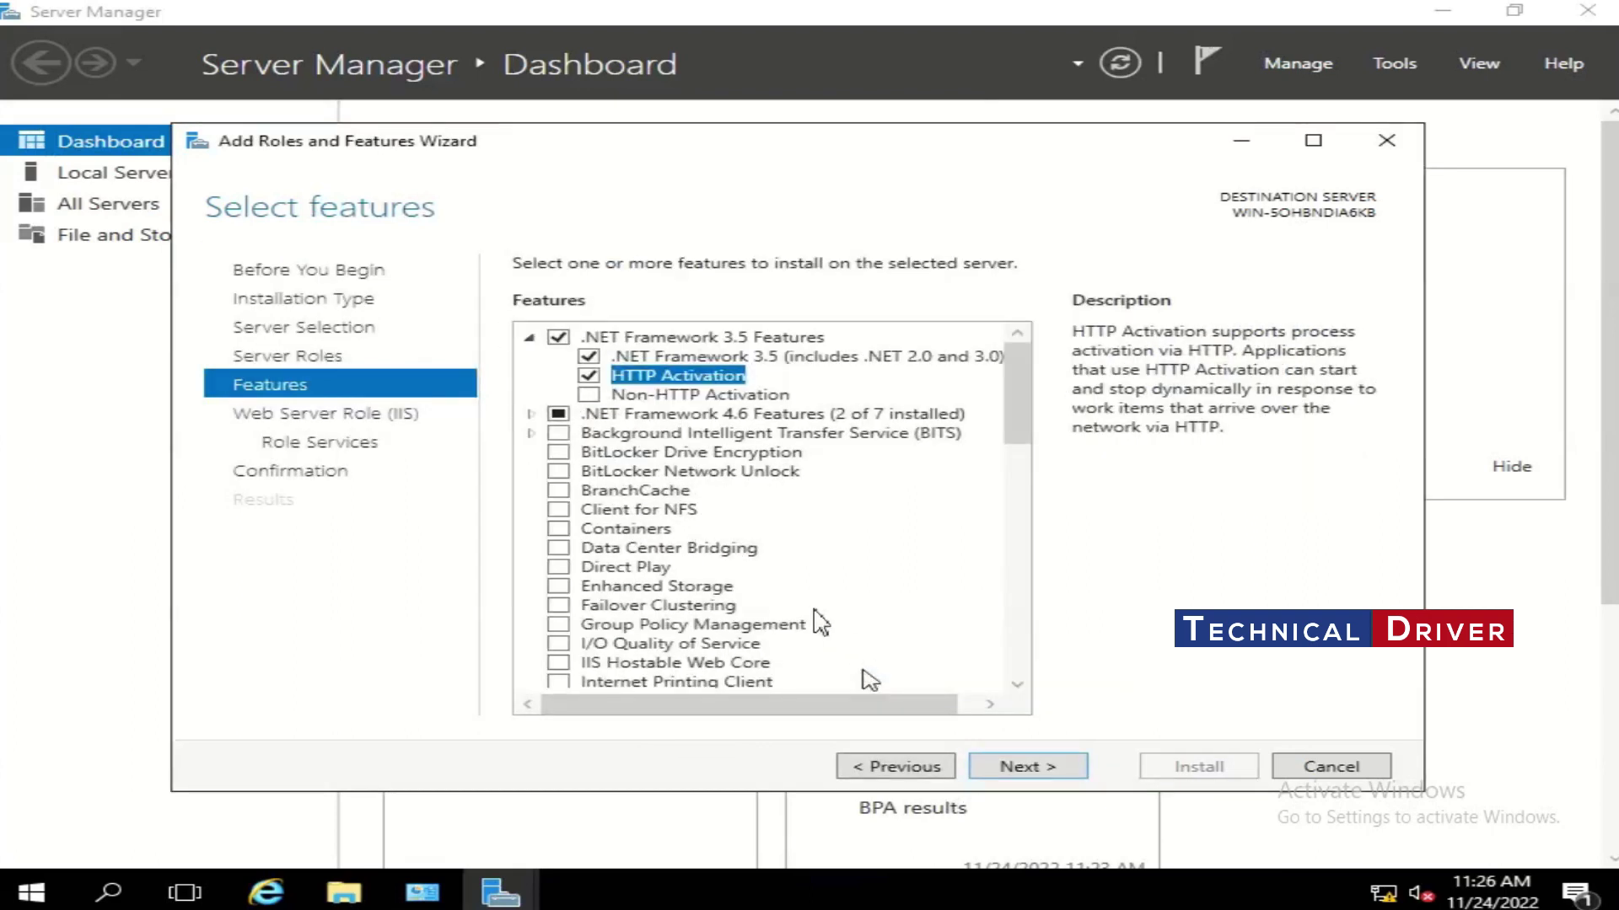
- Select HTTP Activation with its required features and TCP Activation under the WCF Services of .NET Framework 4.6 Features
{"action": "scroll", "coordinate": [1022, 417], "scroll_direction": "down", "scroll_amount": 1}
{"action": "scroll", "coordinate": [758, 379], "scroll_direction": "down", "scroll_amount": 1}
{"action": "left_click", "coordinate": [530, 342]}
{"action": "left_click", "coordinate": [561, 400]}
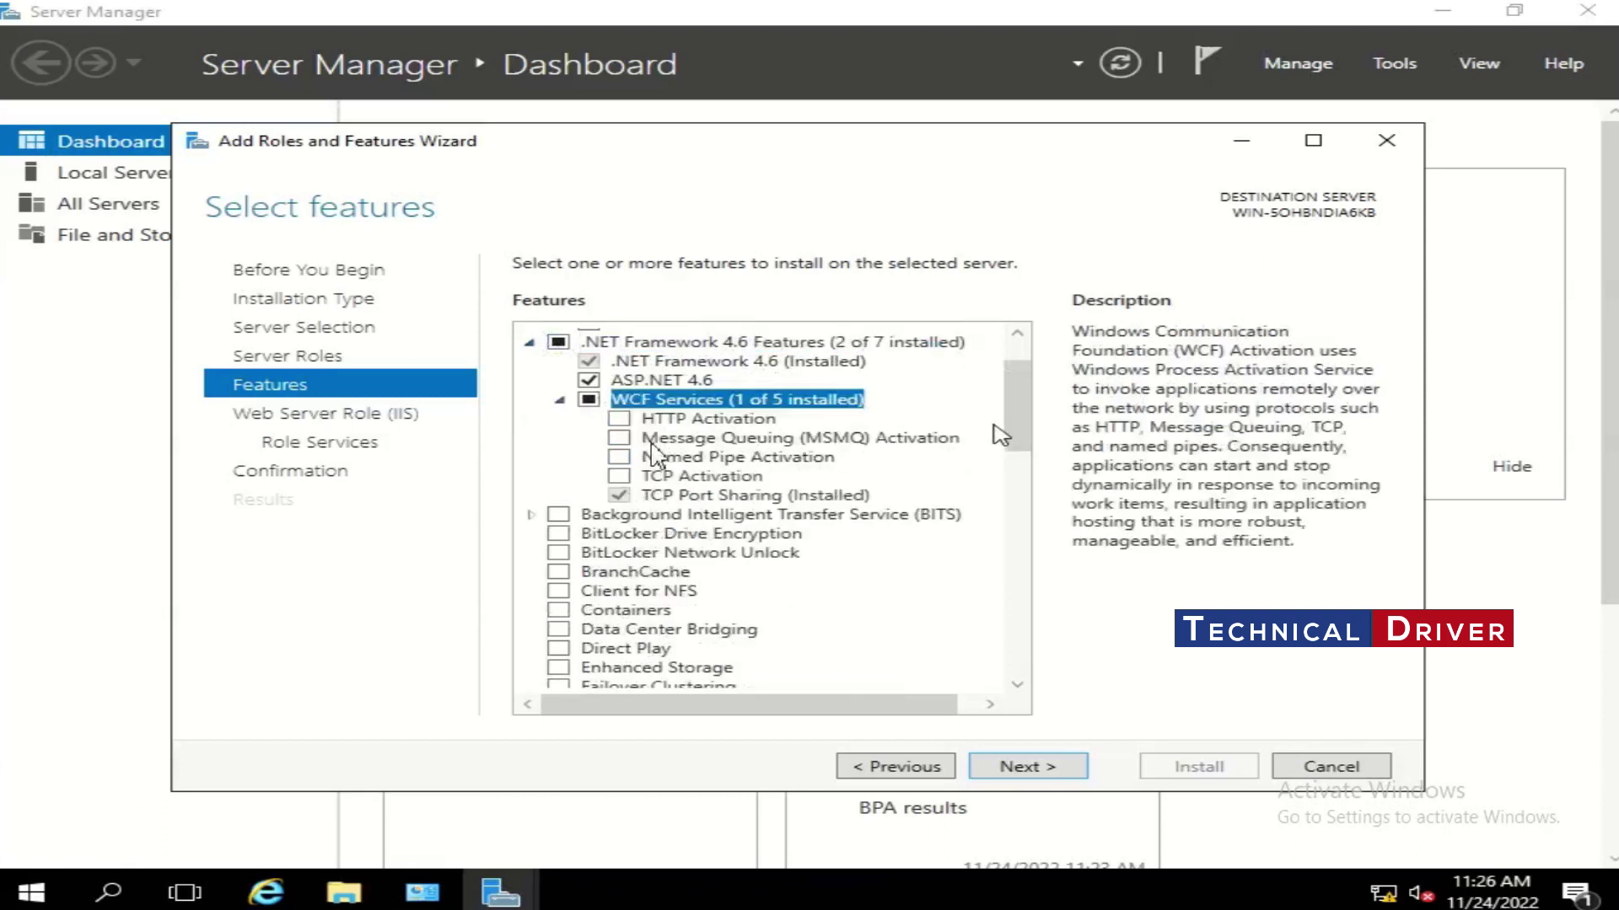
{"action": "left_click", "coordinate": [619, 418]}
{"action": "left_click", "coordinate": [870, 666]}
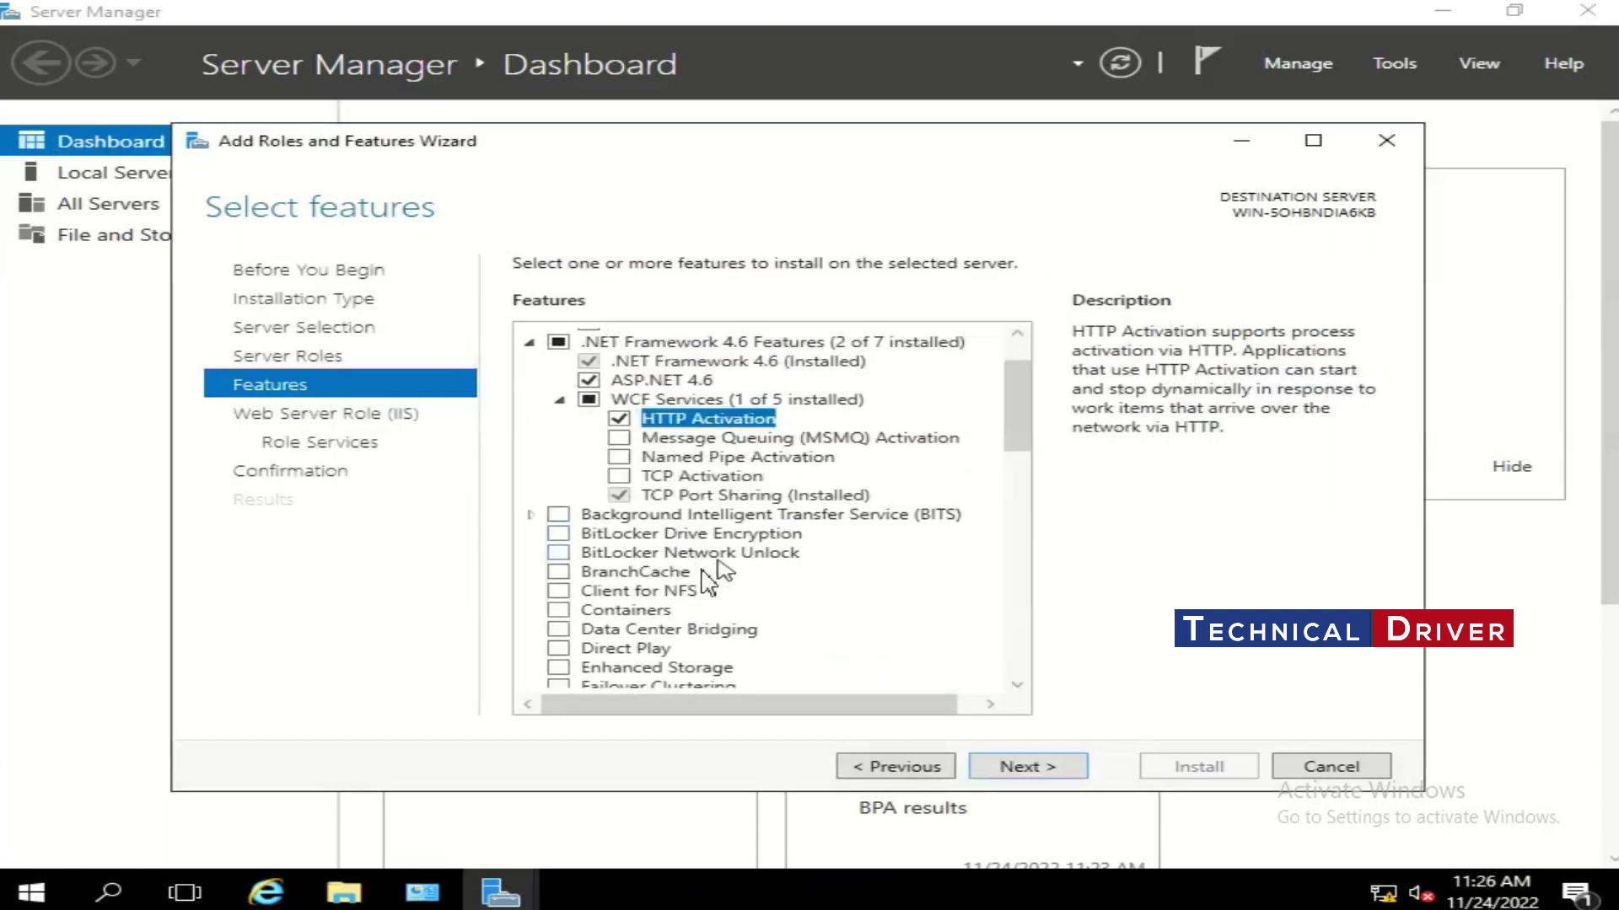
{"action": "left_click", "coordinate": [657, 476]}
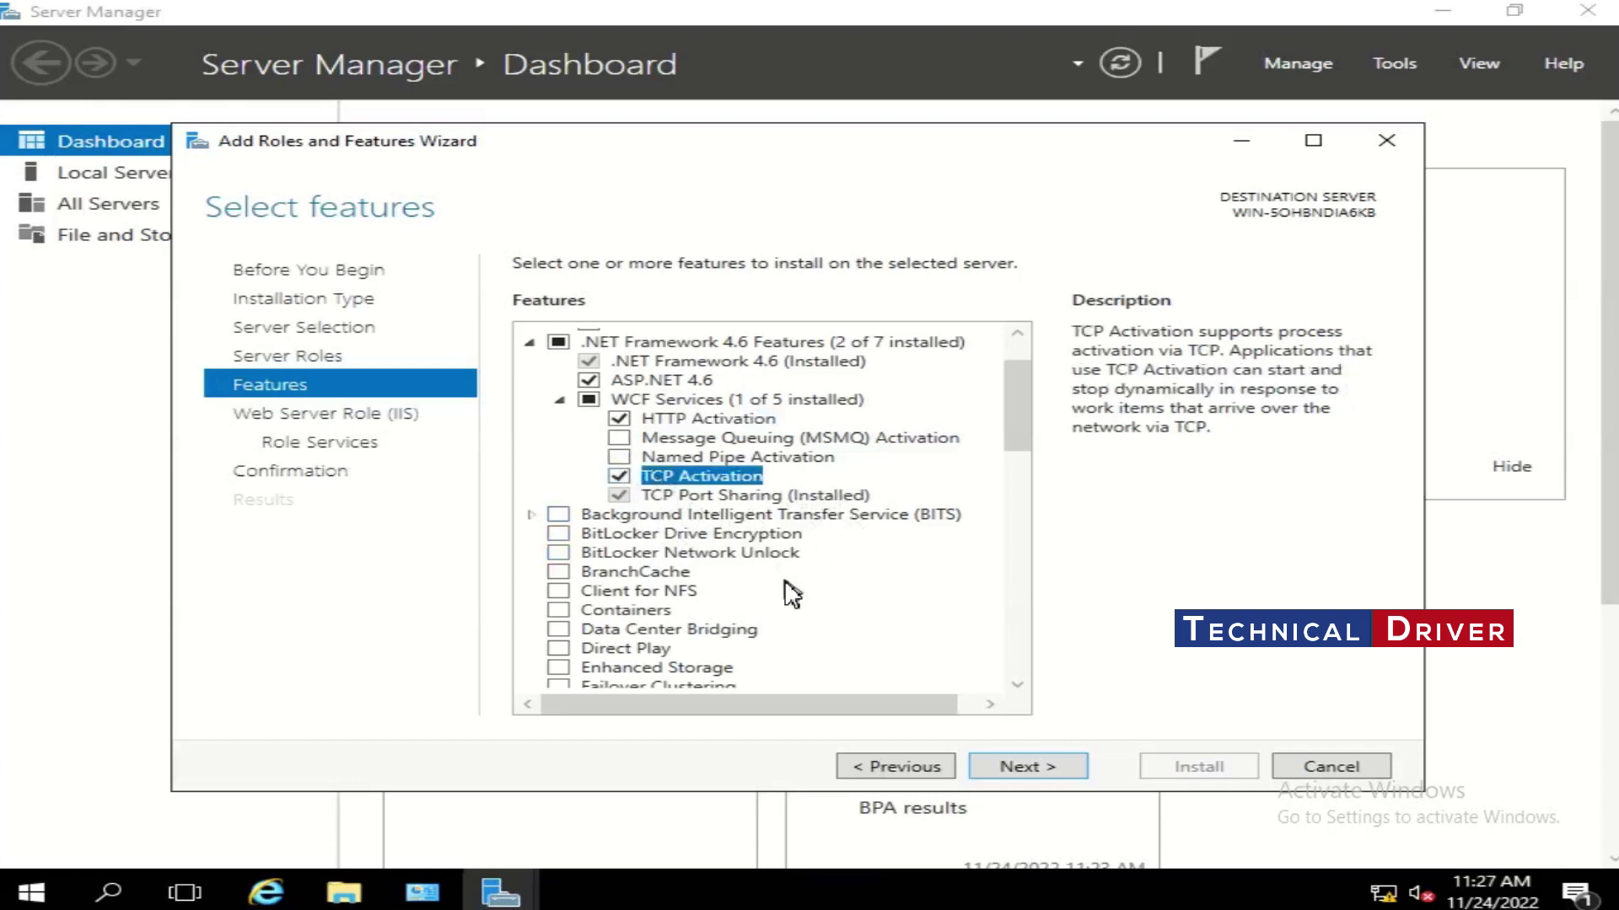
{"action": "left_click_drag", "start_coordinate": [1023, 433], "coordinate": [1024, 488]}
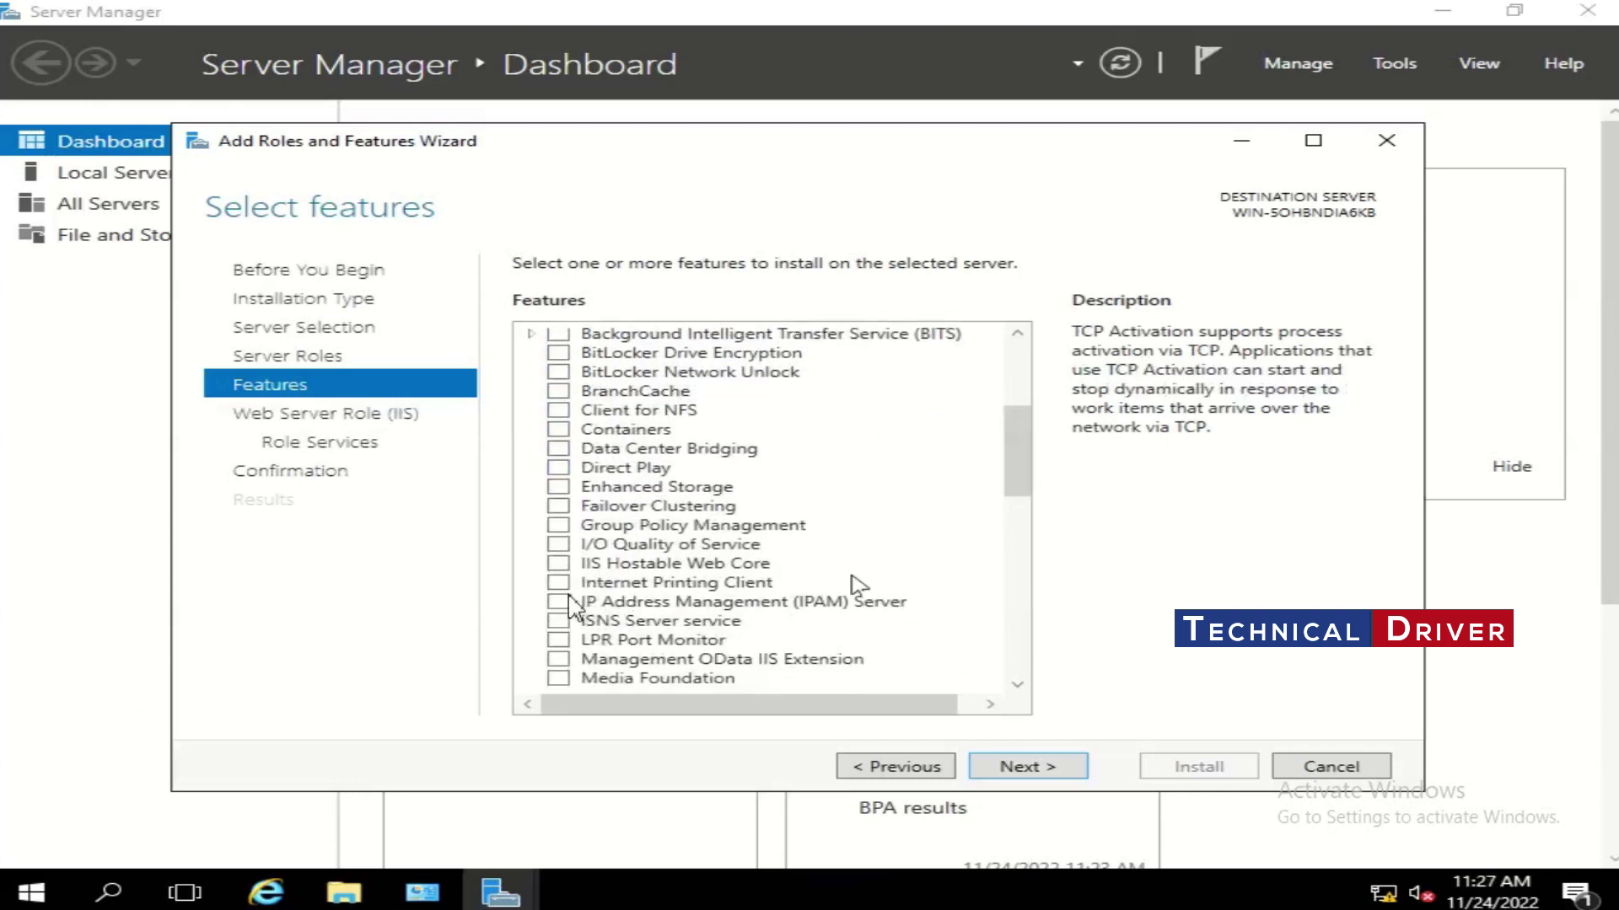
- Add the IIS Hostable Web Core and Telnet Client features and continue to the Web Server role services
{"action": "left_click", "coordinate": [558, 564]}
{"action": "left_click_drag", "start_coordinate": [1023, 513], "coordinate": [1017, 693]}
{"action": "left_click", "coordinate": [559, 594]}
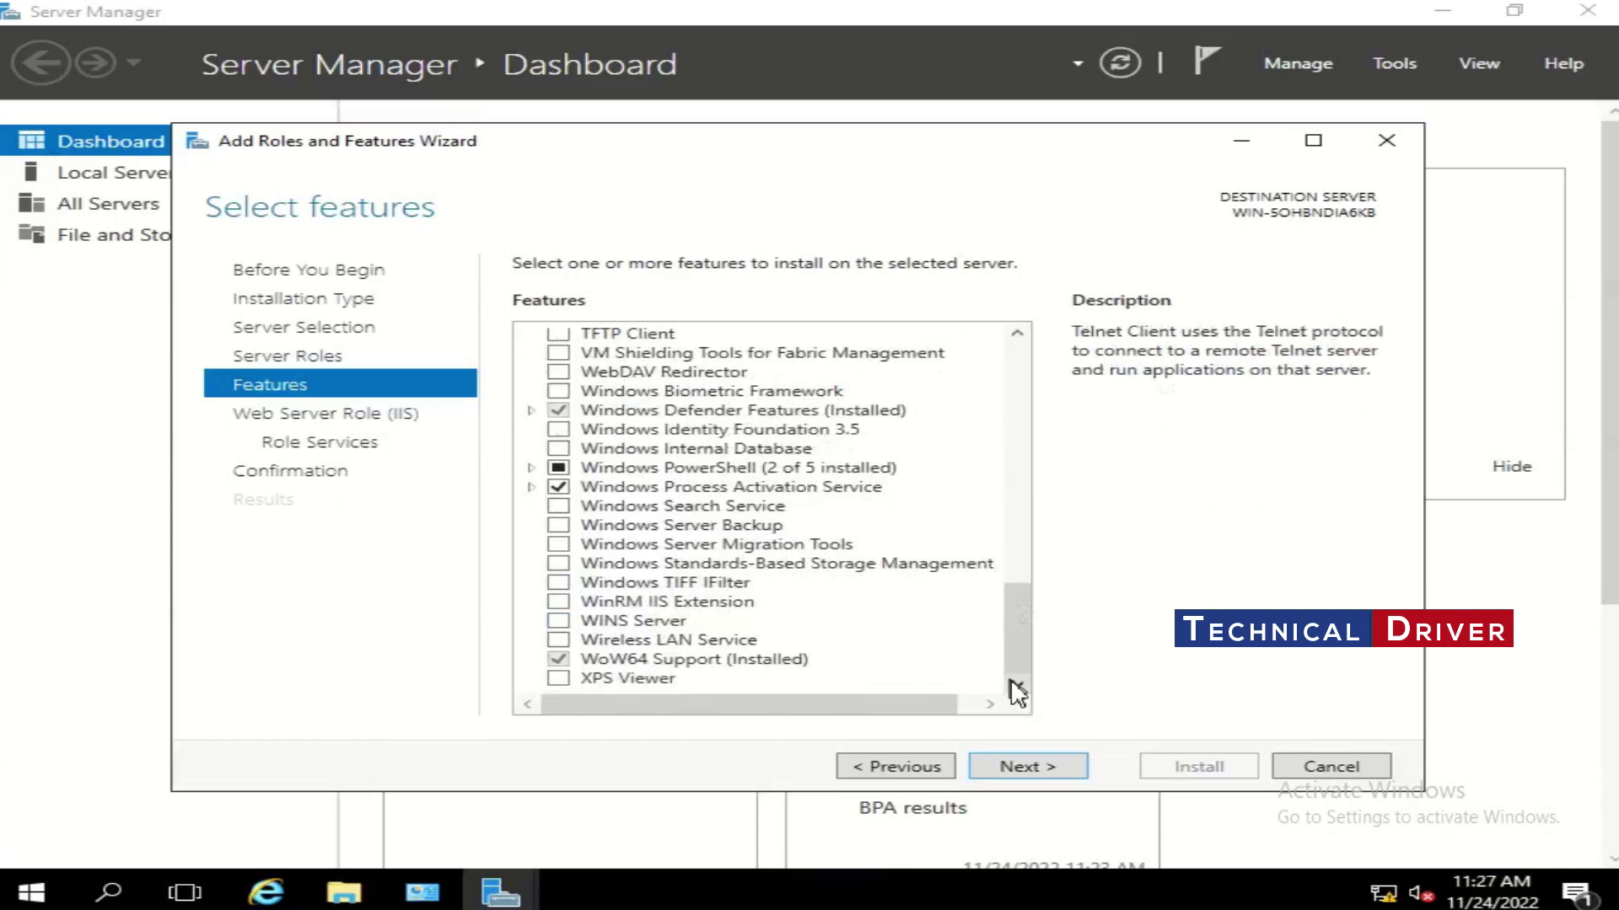
{"action": "left_click", "coordinate": [1042, 768]}
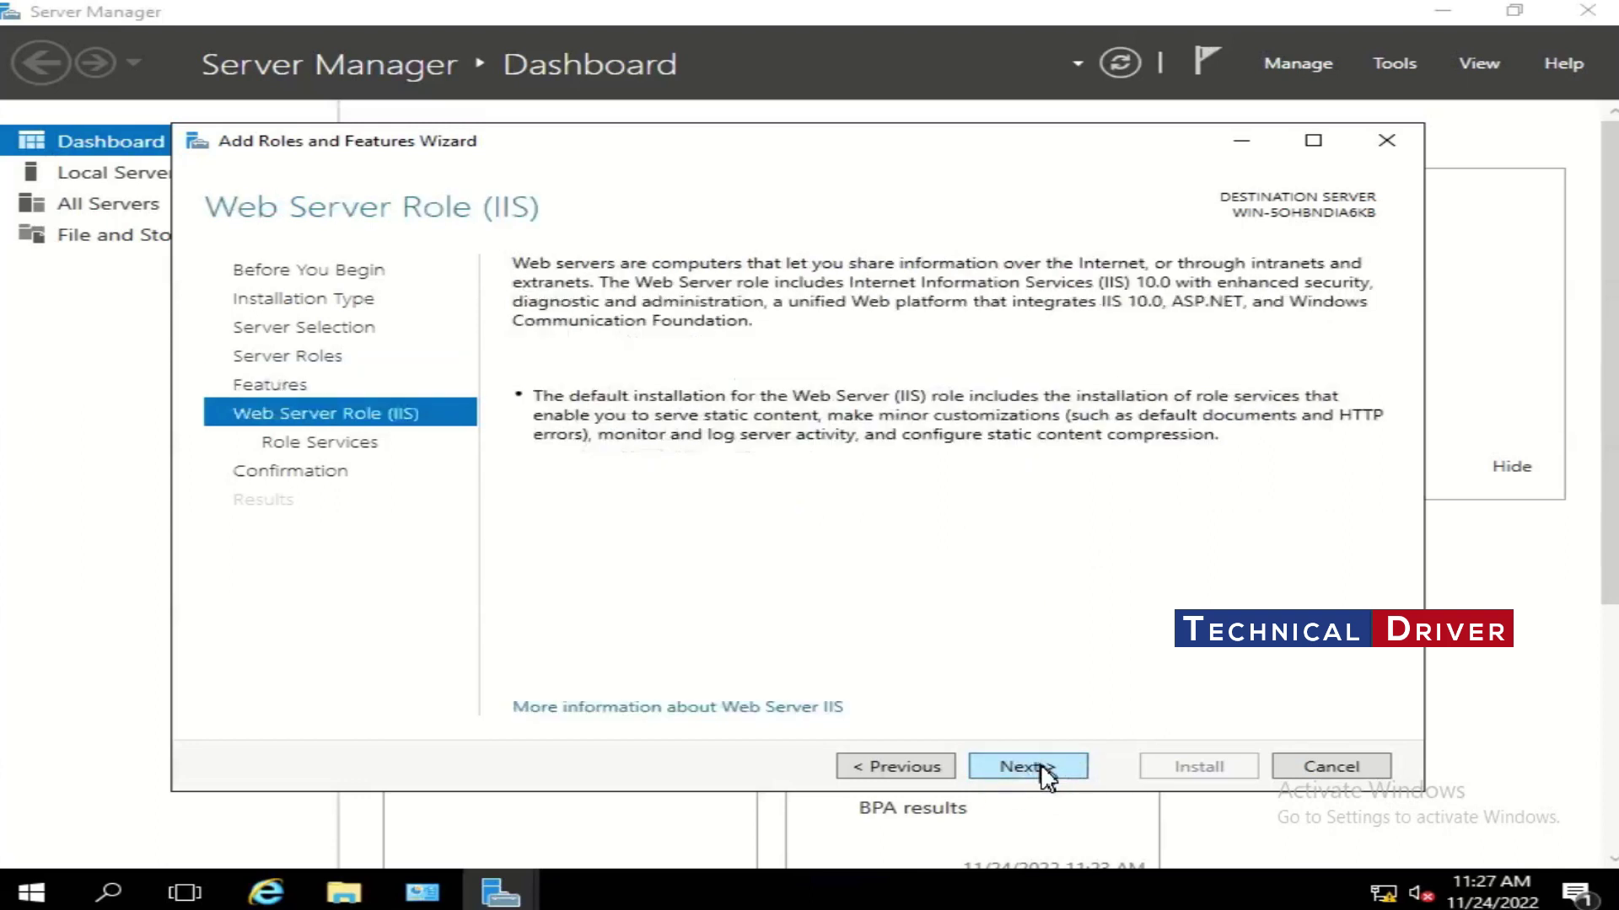
{"action": "left_click", "coordinate": [1041, 763]}
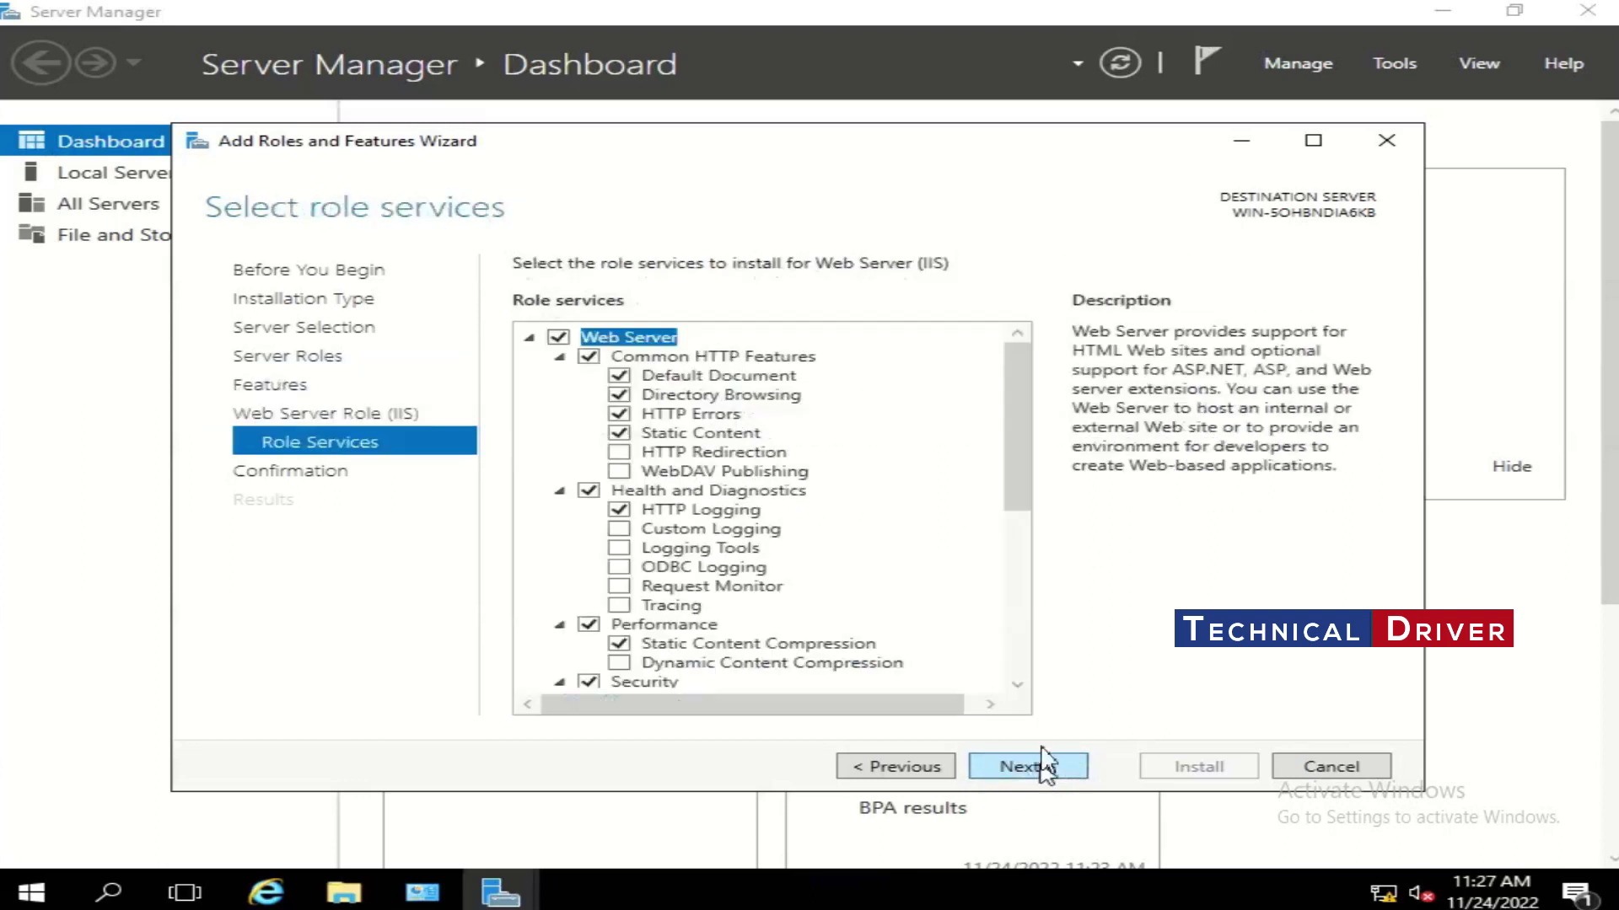
- Select the role services HTTP Redirection, WebDAV Publishing, Custom Logging, Logging Tools, ODBC Logging, Request Monitor and Tracing
{"action": "left_click_drag", "start_coordinate": [1014, 438], "coordinate": [1014, 450]}
{"action": "left_click", "coordinate": [618, 426]}
{"action": "left_click", "coordinate": [619, 446]}
{"action": "left_click", "coordinate": [619, 503]}
{"action": "left_click", "coordinate": [618, 523]}
{"action": "left_click", "coordinate": [618, 542]}
{"action": "left_click", "coordinate": [619, 561]}
{"action": "left_click", "coordinate": [618, 580]}
- Select FTP Server and all remaining Security role services, from Basic Authentication through URL Authorization and Windows Authentication, including Digest Authentication
{"action": "left_click_drag", "start_coordinate": [1015, 484], "coordinate": [1006, 582]}
{"action": "scroll", "coordinate": [1003, 590], "scroll_direction": "down", "scroll_amount": 3}
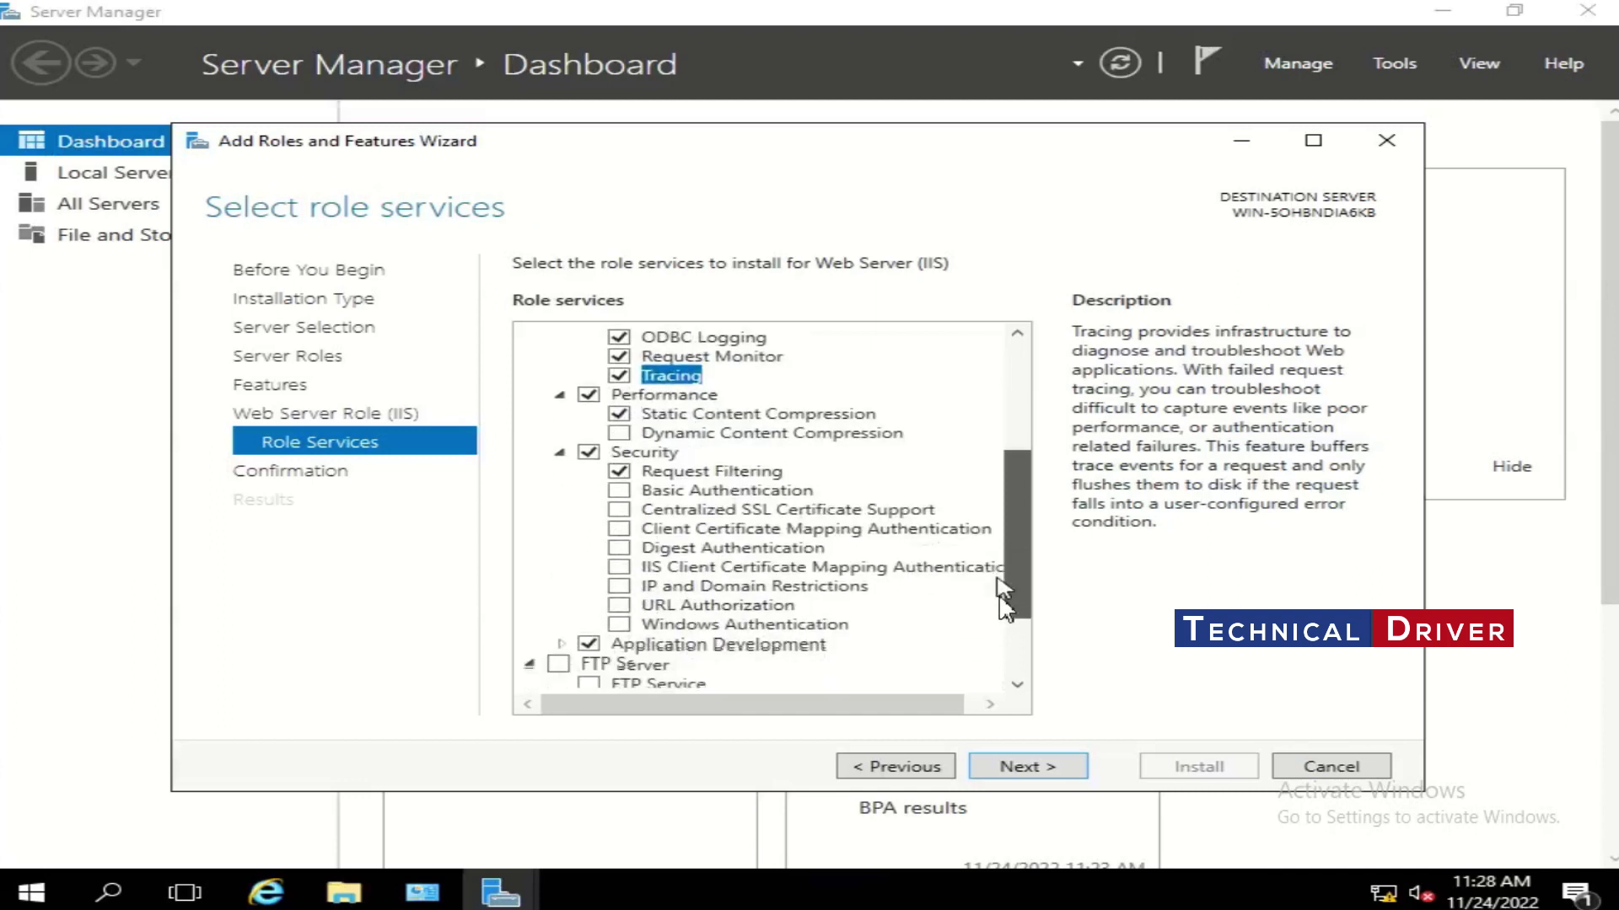
{"action": "left_click", "coordinate": [559, 628]}
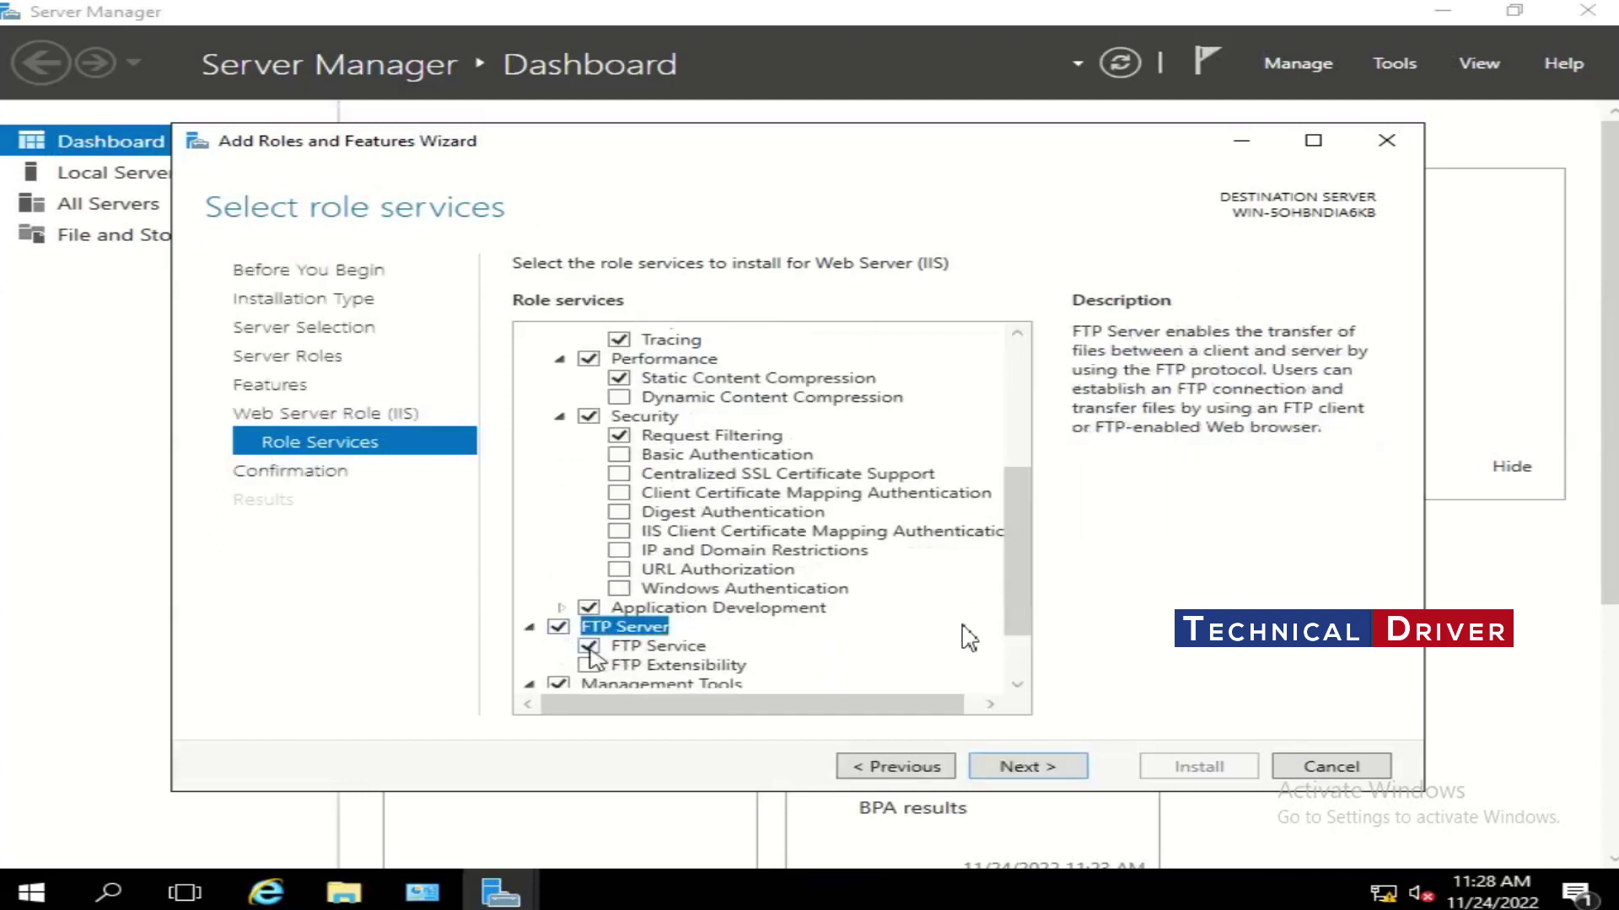
{"action": "scroll", "coordinate": [978, 624], "scroll_direction": "down", "scroll_amount": 2}
{"action": "left_click", "coordinate": [619, 391]}
{"action": "left_click", "coordinate": [619, 411]}
{"action": "left_click", "coordinate": [619, 372]}
{"action": "left_click", "coordinate": [619, 448]}
{"action": "left_click", "coordinate": [619, 468]}
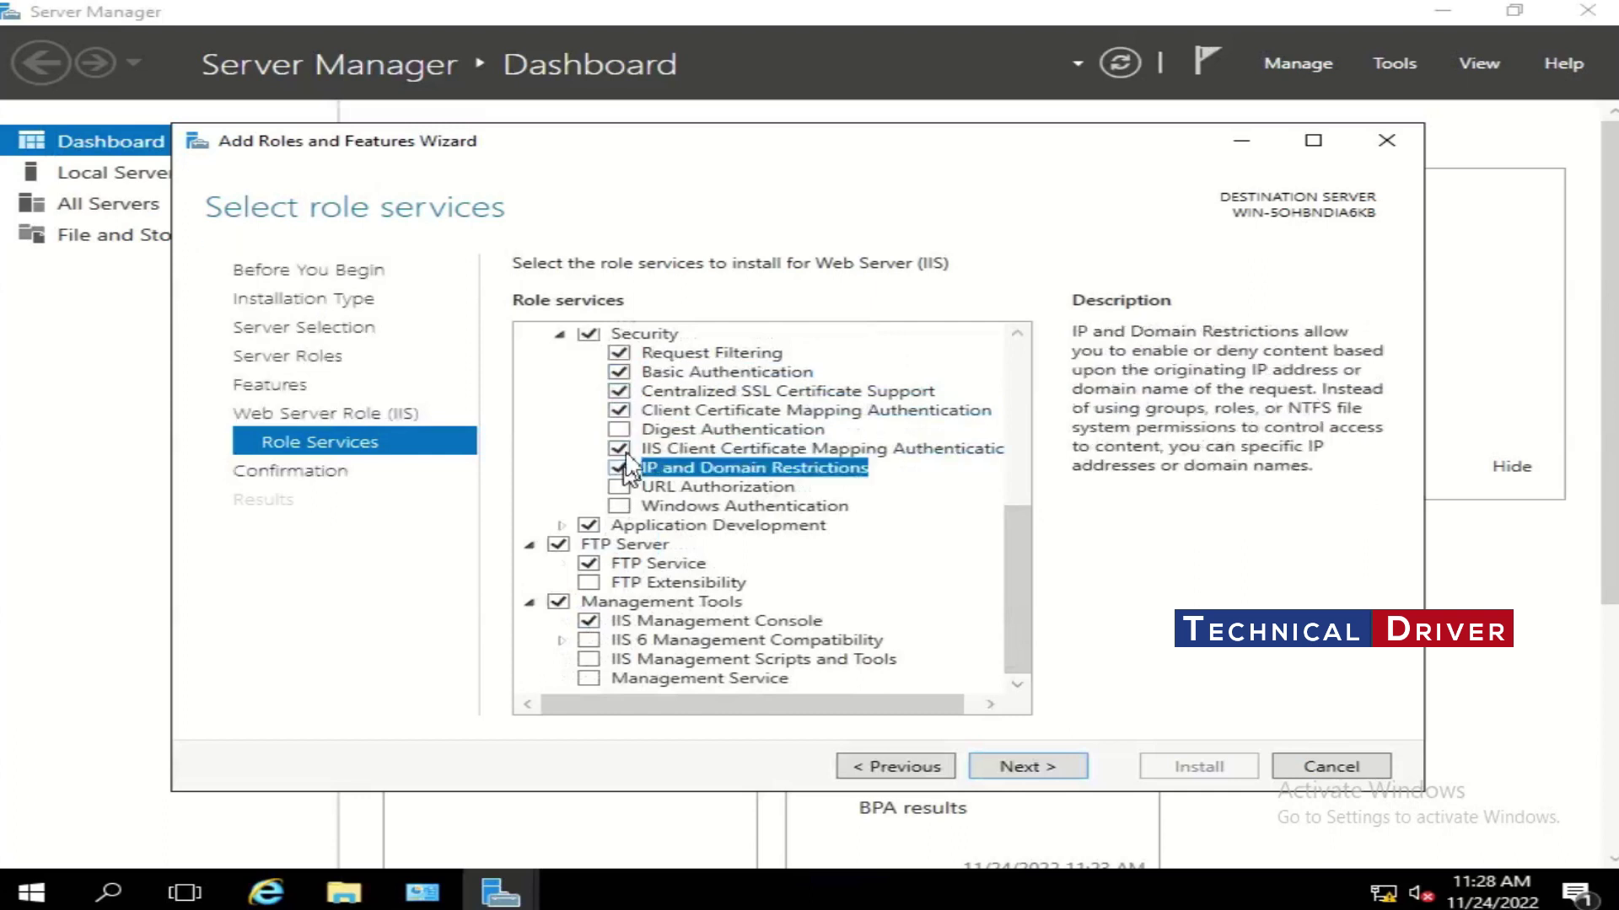
{"action": "left_click", "coordinate": [618, 487]}
{"action": "left_click", "coordinate": [619, 506]}
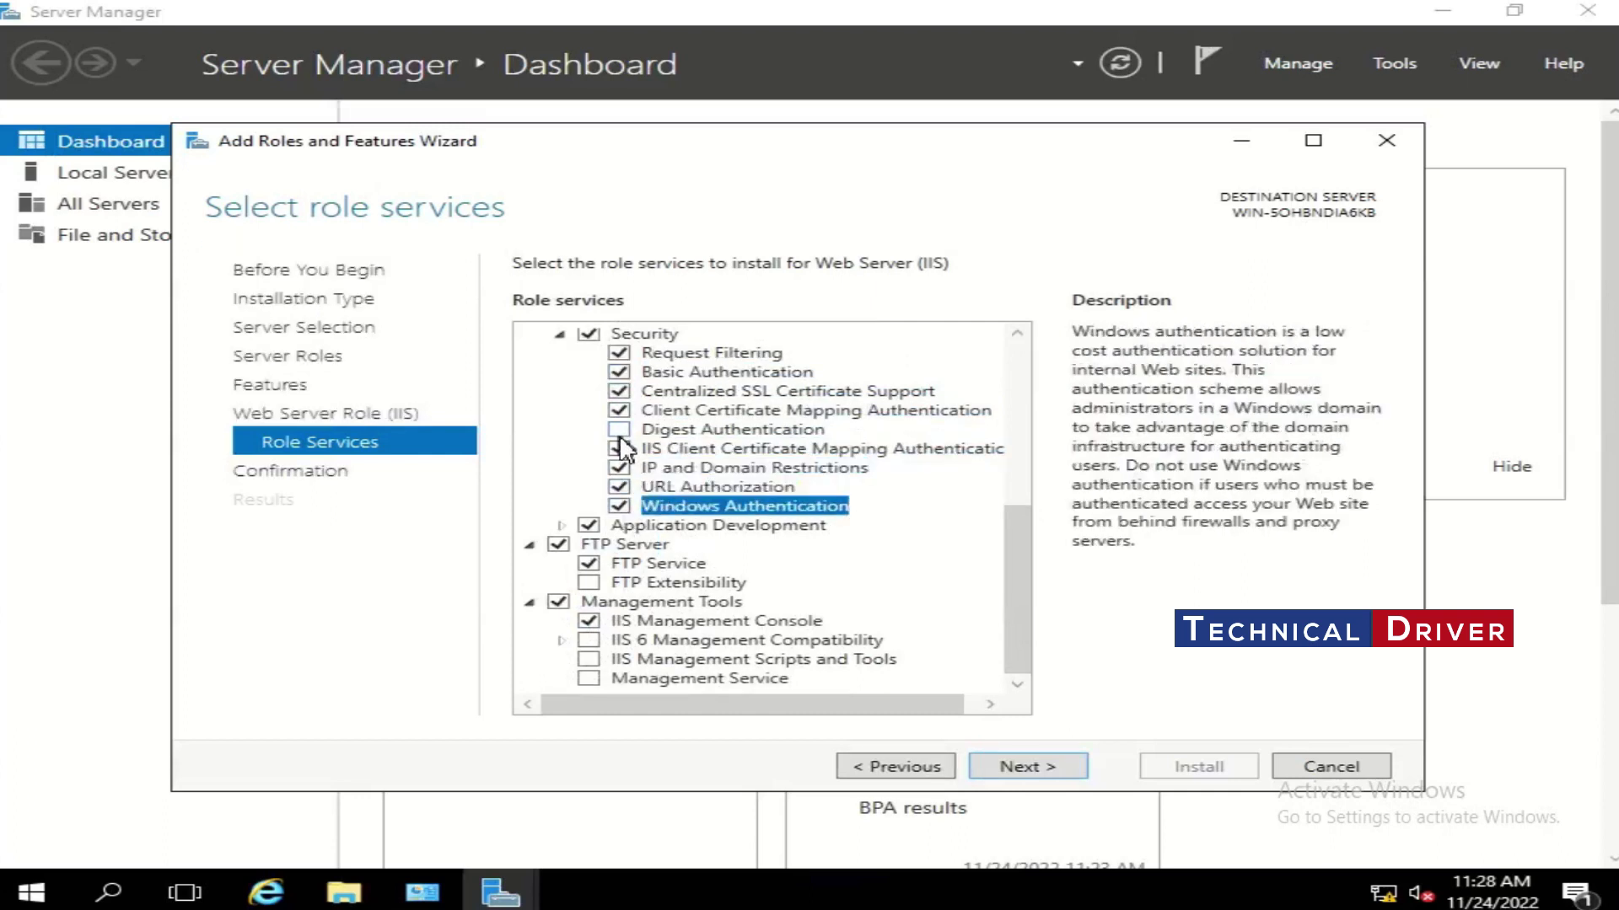
{"action": "left_click", "coordinate": [619, 429]}
- Select IIS 6 Management Compatibility, IIS Management Scripts and Tools, and Management Service, and start installing the selected roles and features
{"action": "left_click", "coordinate": [588, 640]}
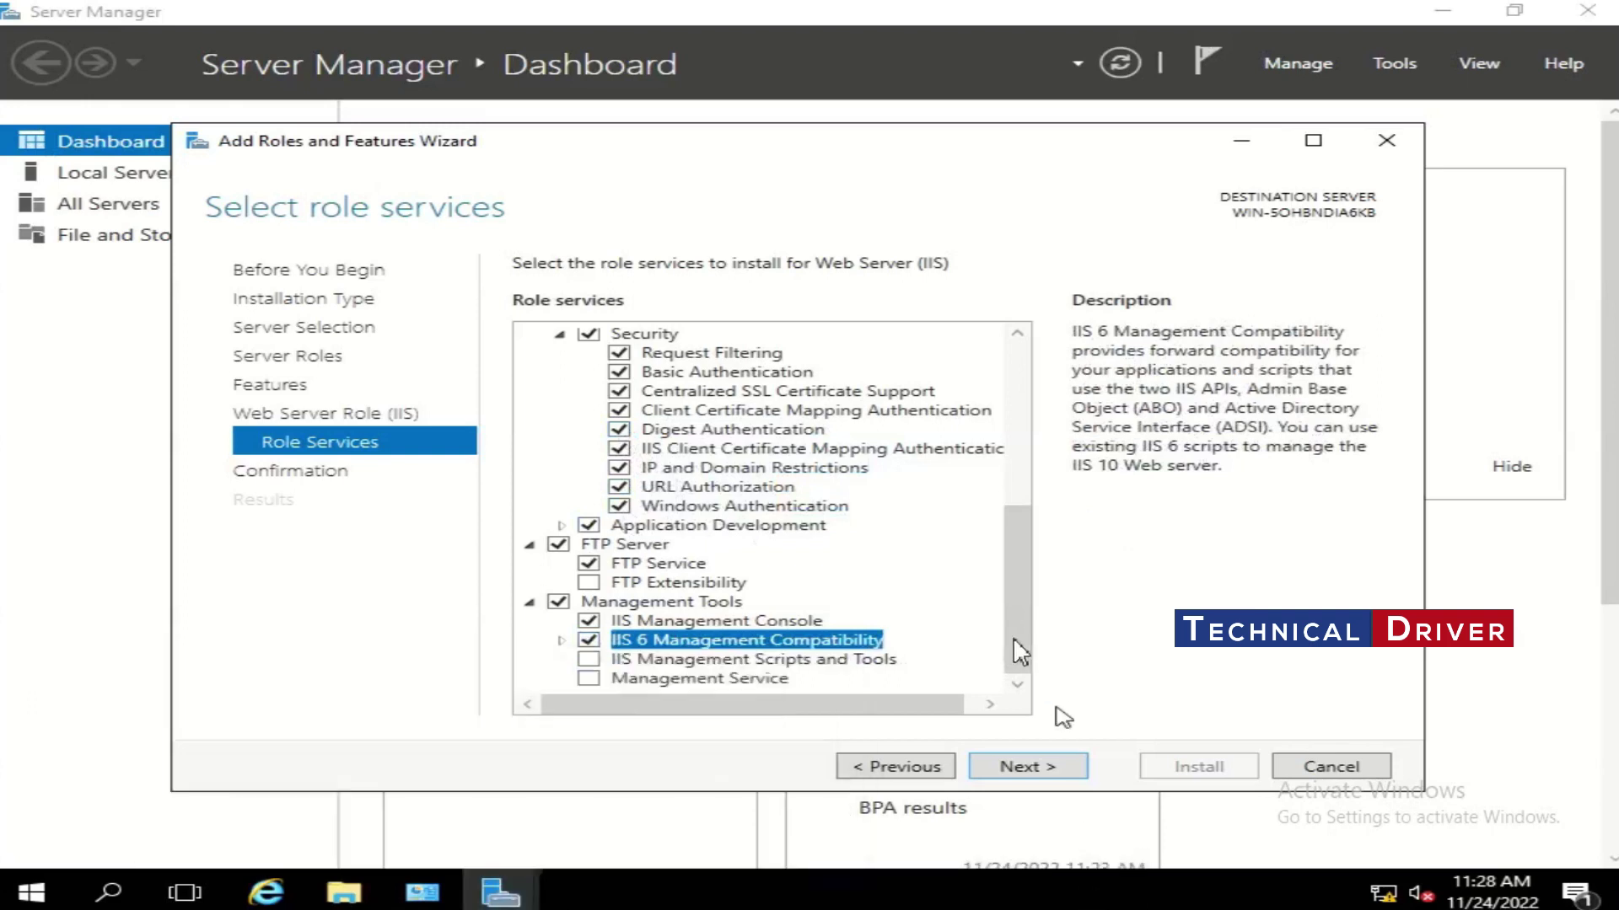
{"action": "left_click", "coordinate": [588, 659]}
{"action": "left_click", "coordinate": [589, 678]}
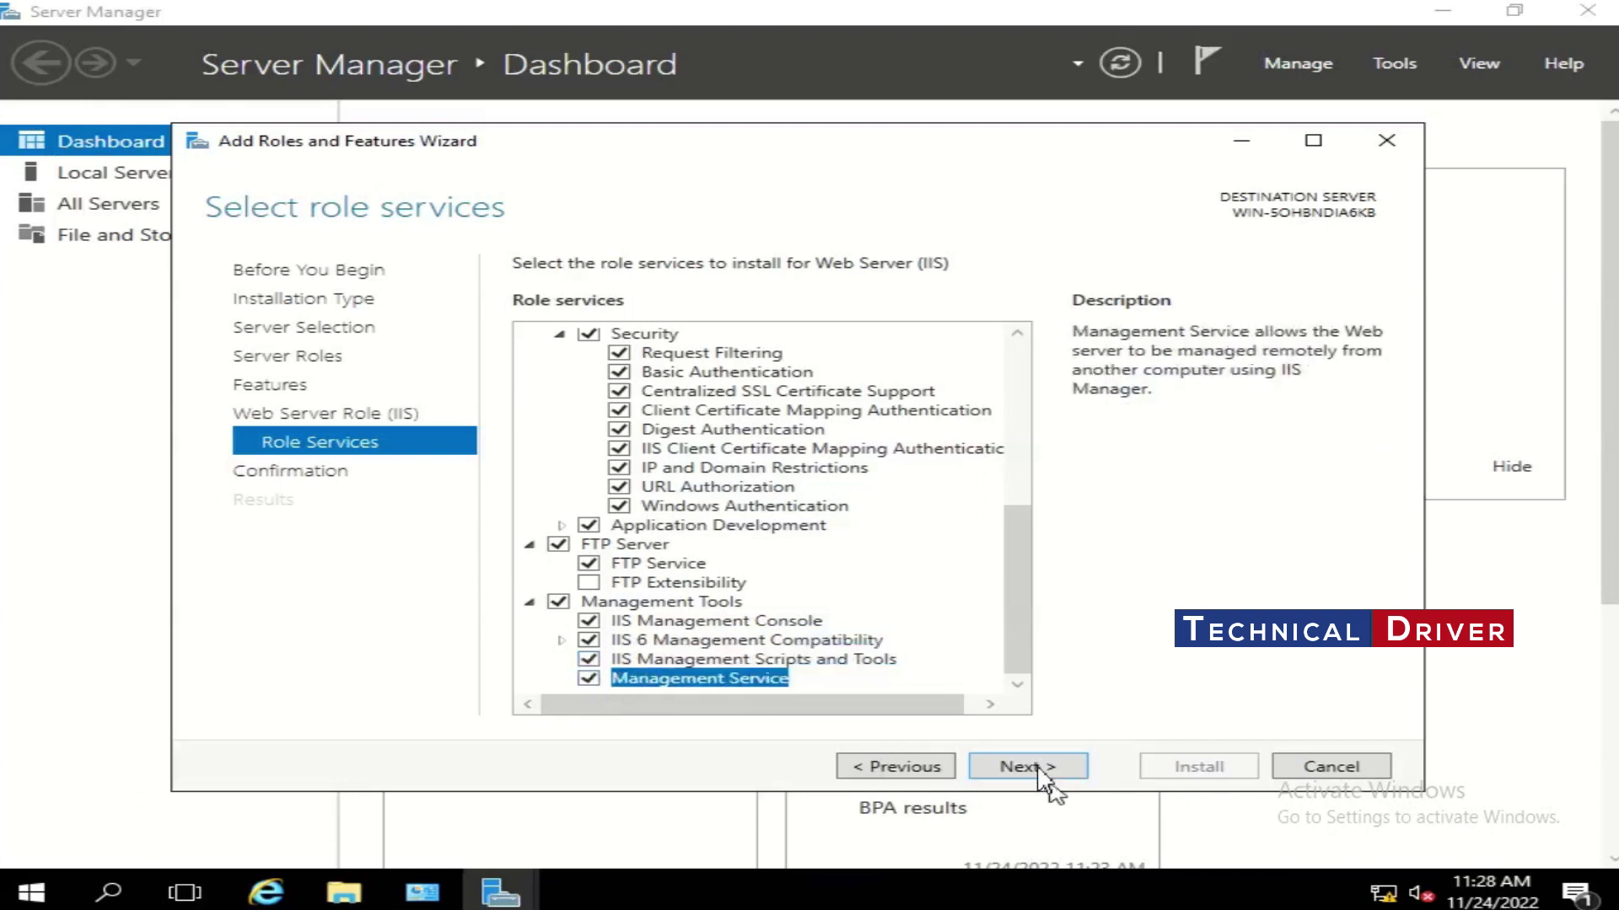
{"action": "left_click", "coordinate": [1039, 767]}
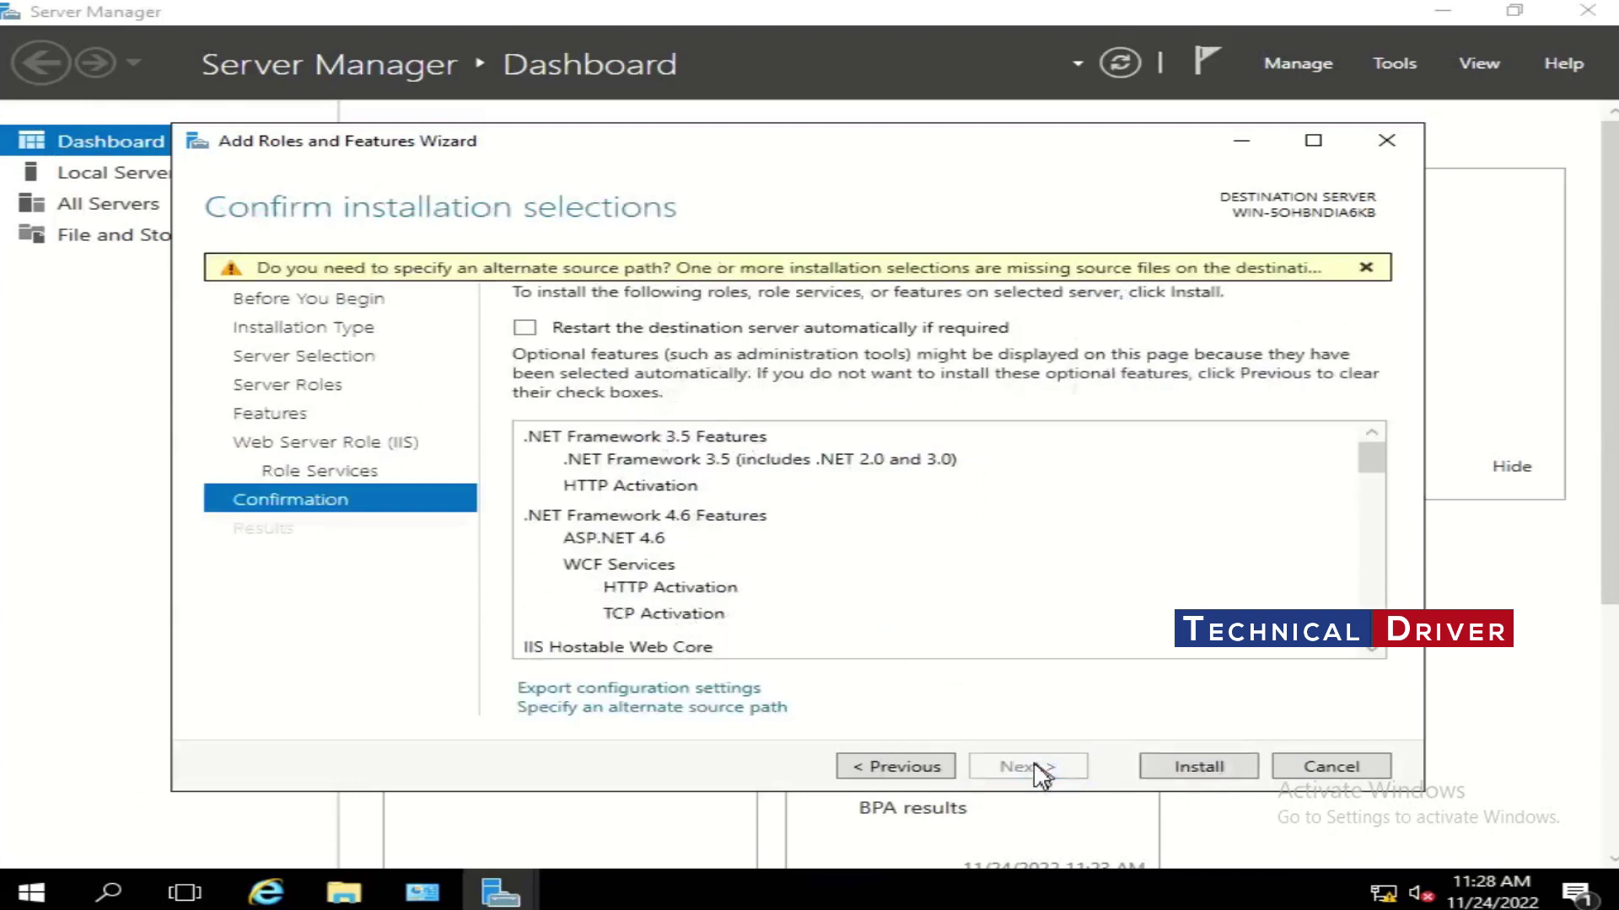
{"action": "left_click", "coordinate": [1181, 771]}
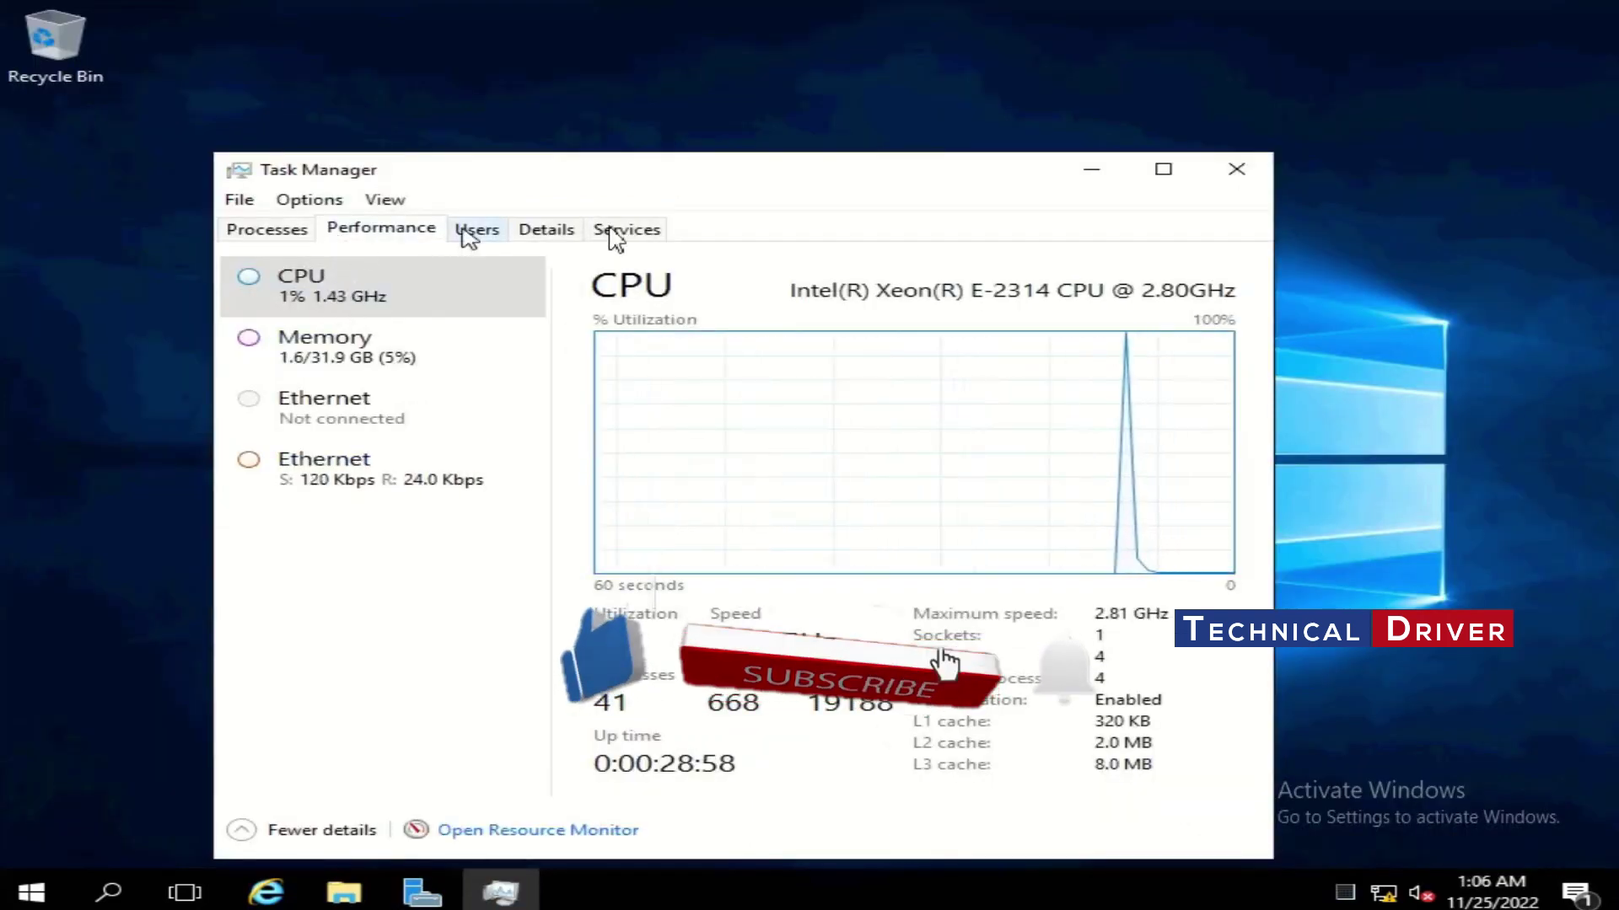
- Close Task Manager and check for updates in the Windows Update settings
{"action": "left_click", "coordinate": [1236, 168]}
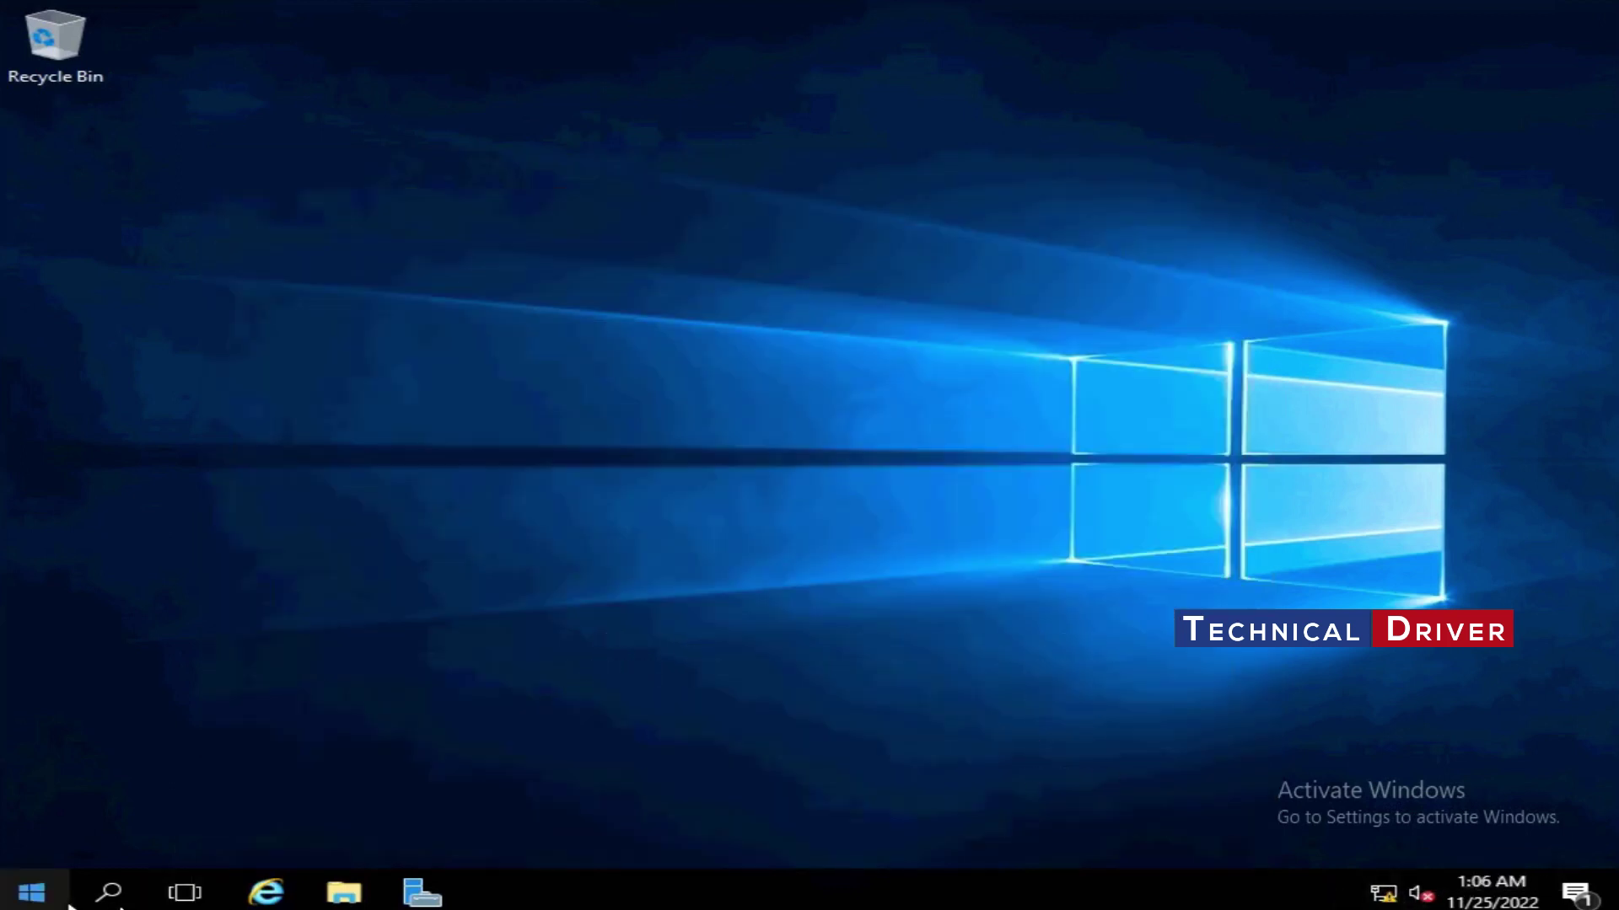
{"action": "left_click", "coordinate": [111, 895]}
{"action": "type", "text": "windows "}
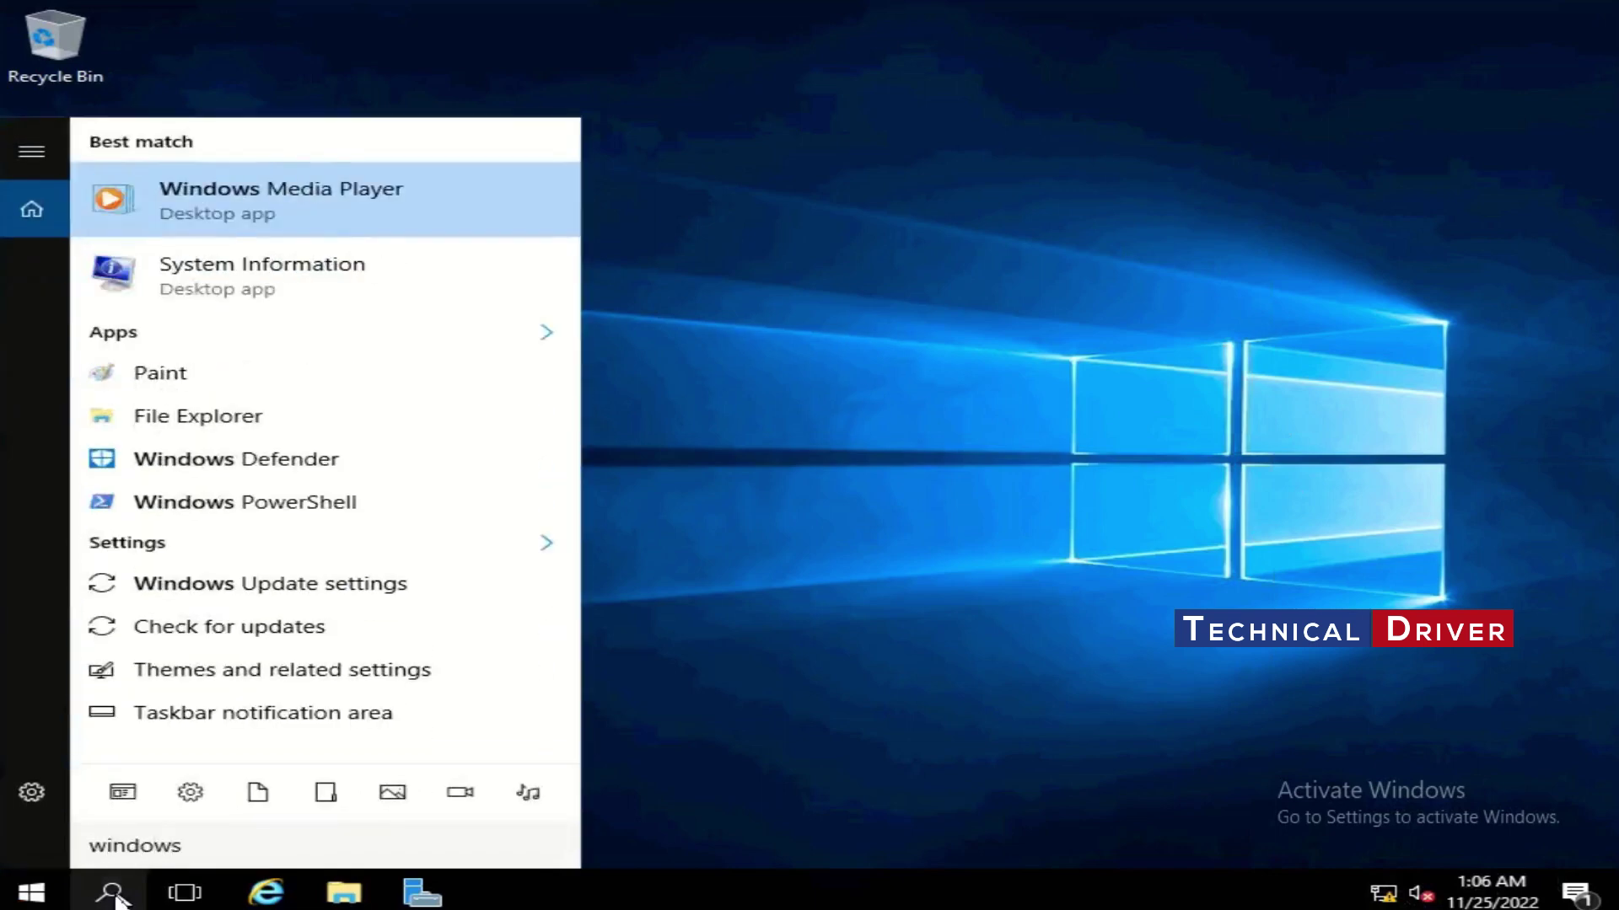
{"action": "type", "text": "upo"}
{"action": "key", "text": "BackSpace"}
{"action": "key", "text": "Return"}
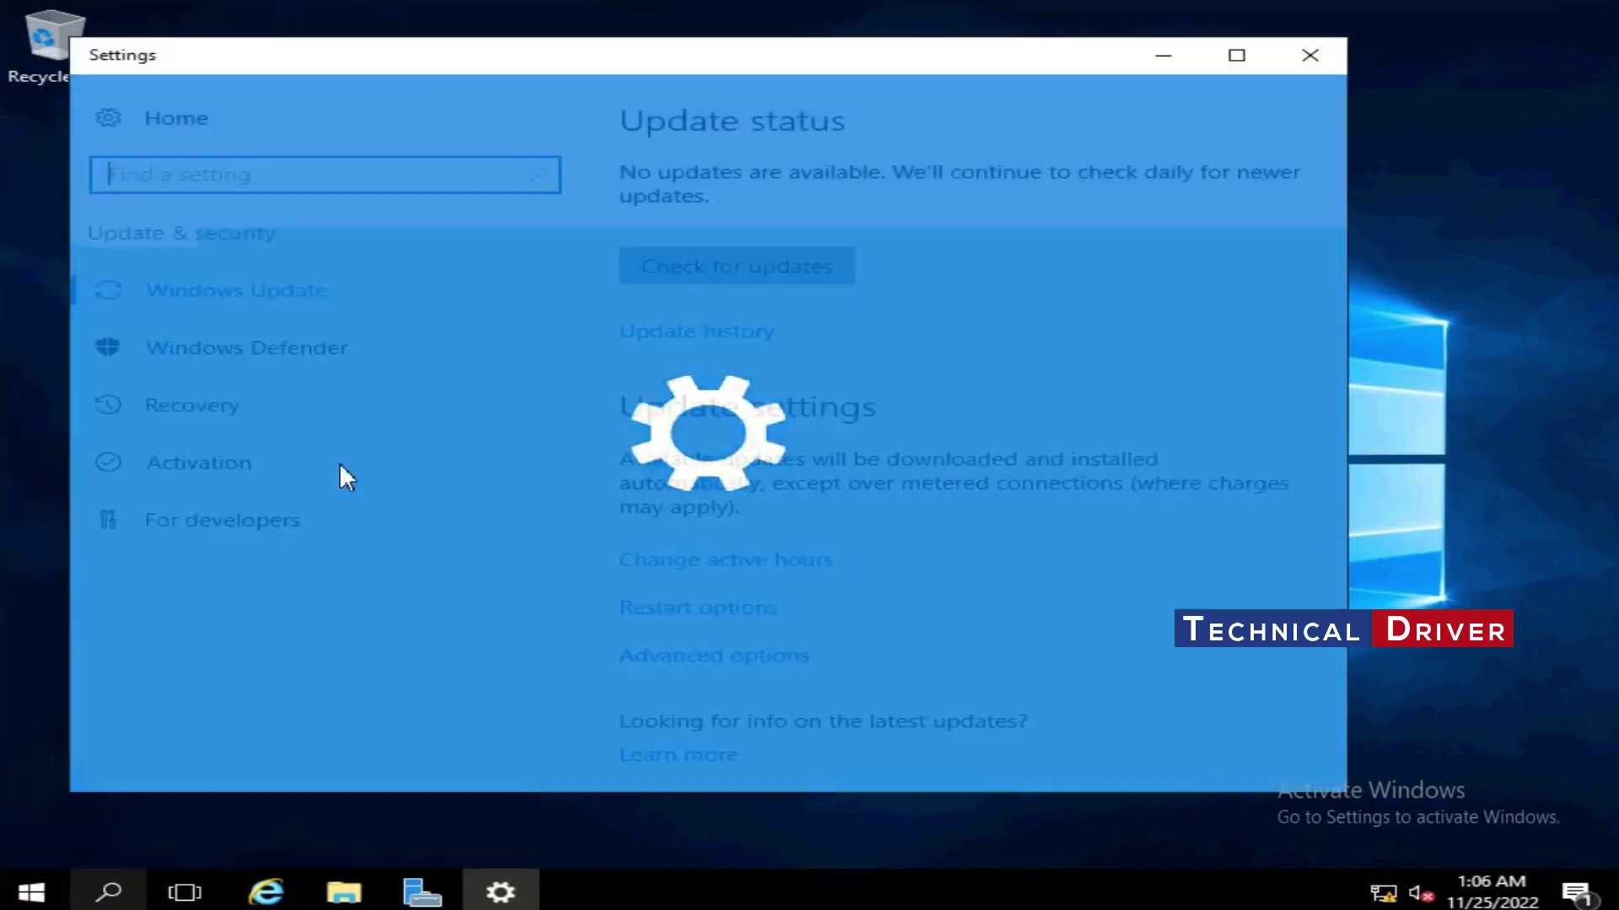
{"action": "left_click", "coordinate": [731, 268]}
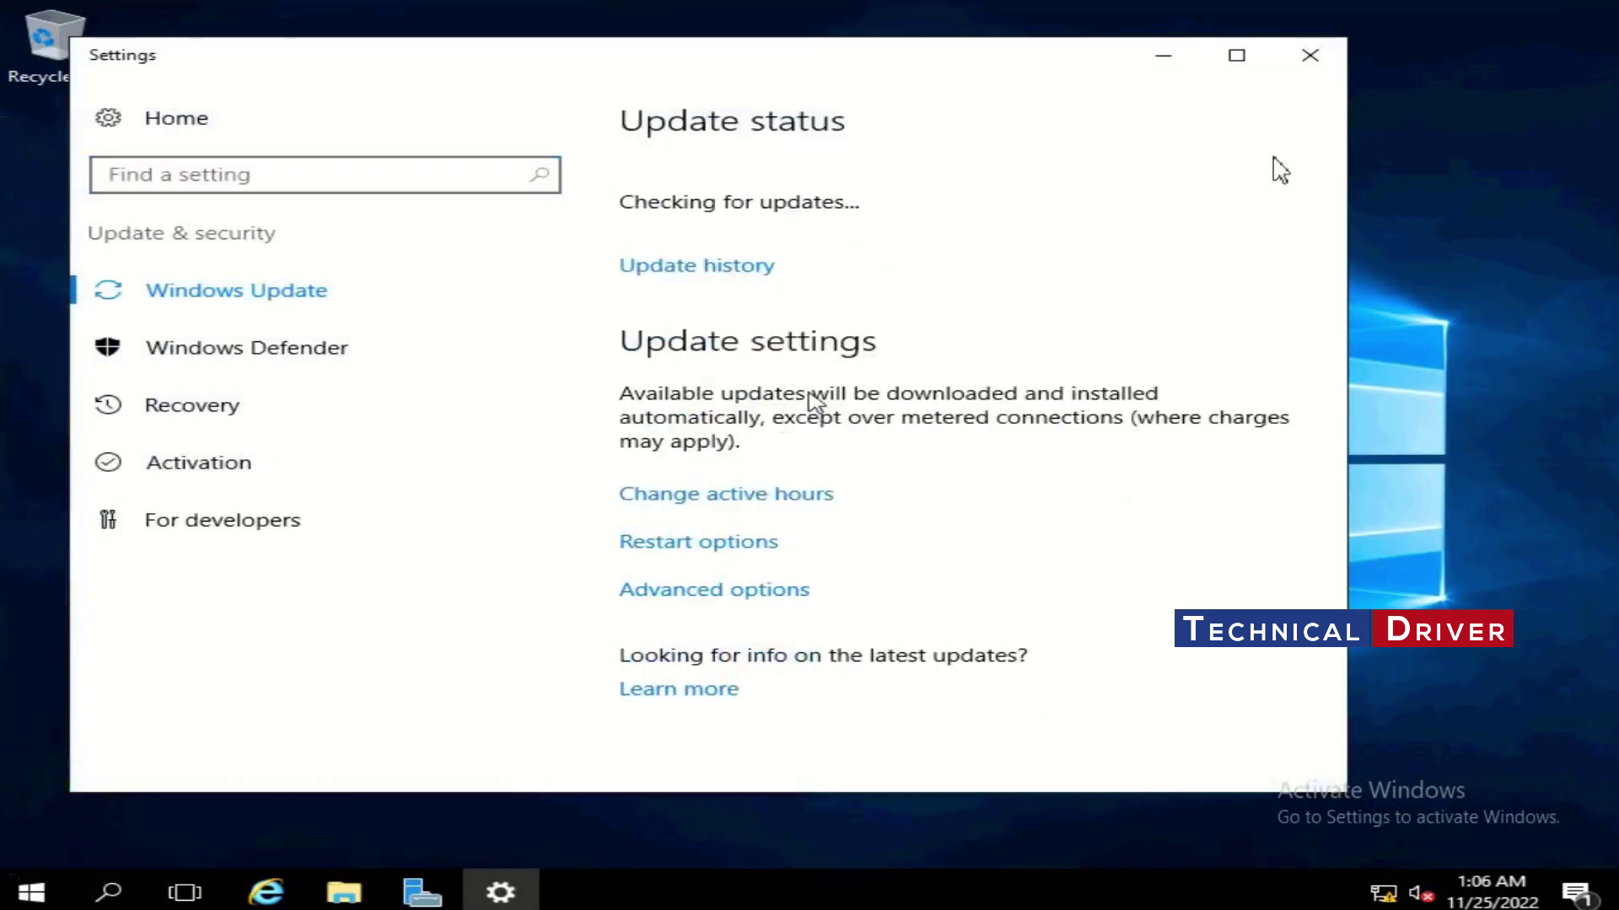